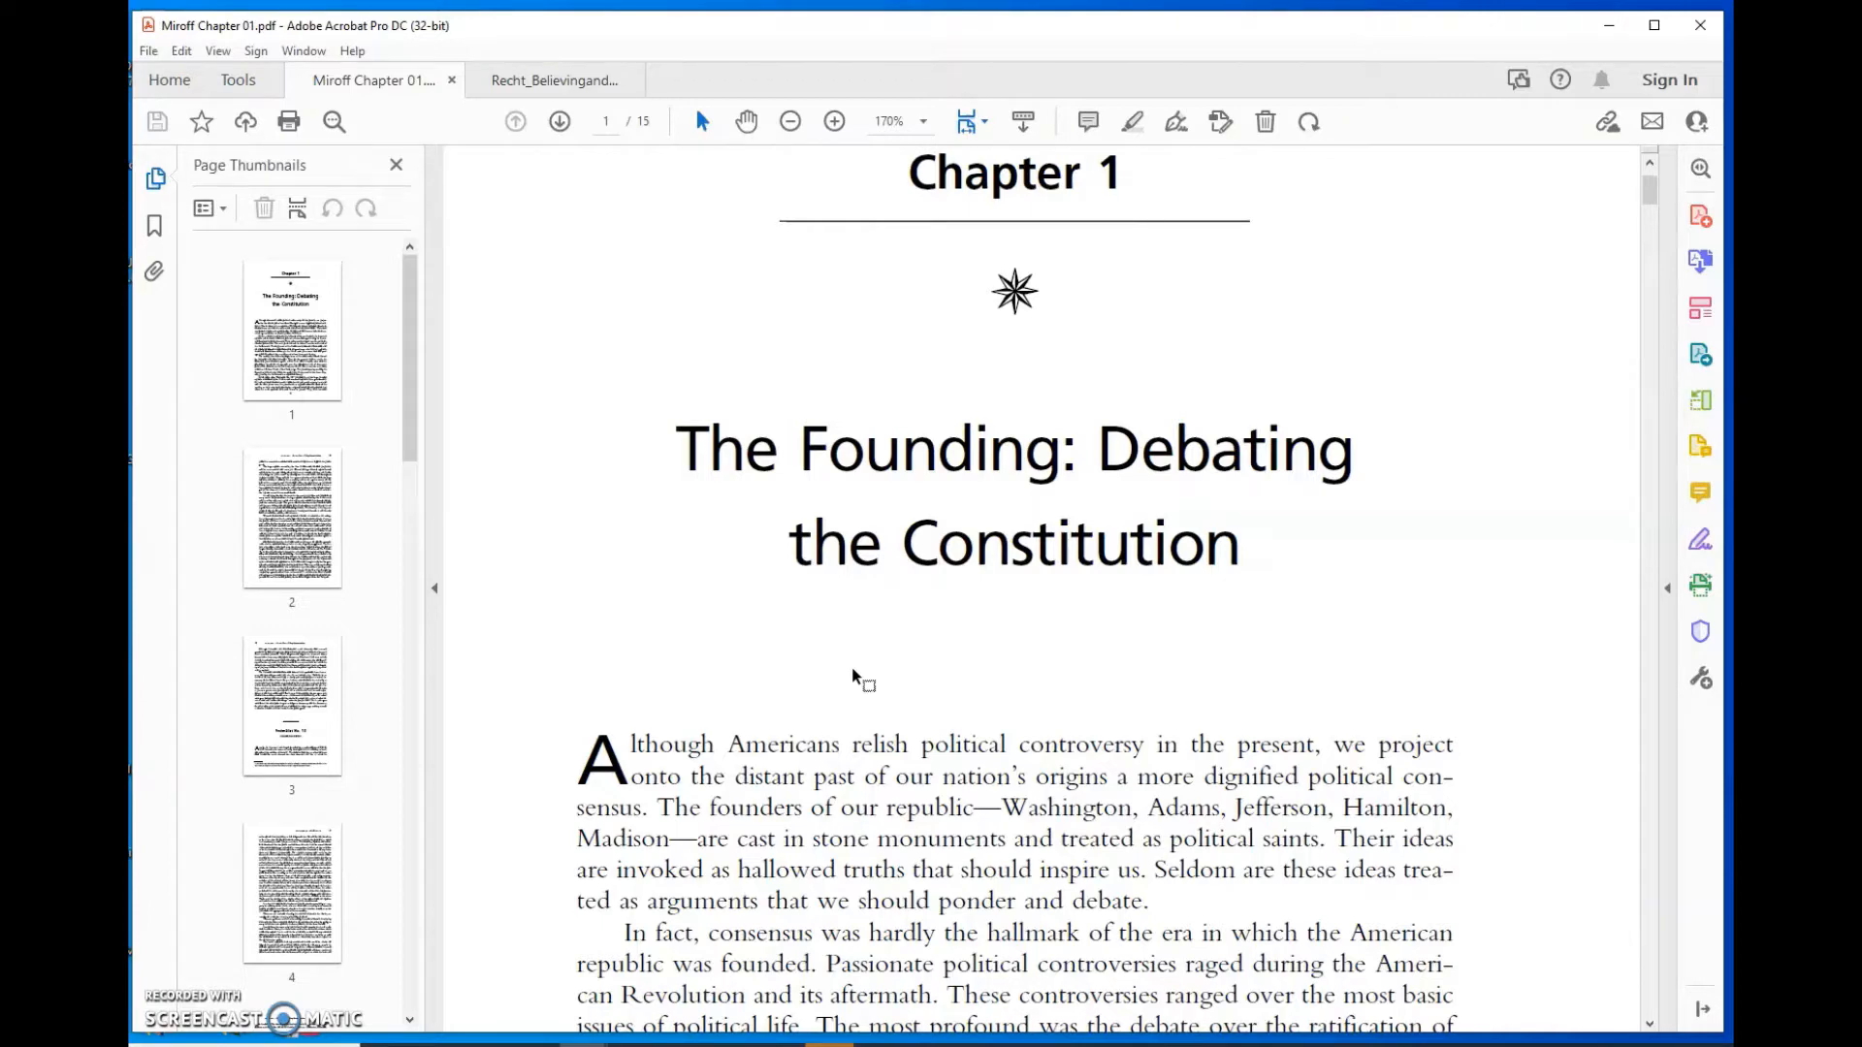
# Step: Zoom Miroff Chapter 01.pdf out to 100% and look over the text on its first two pages
pyautogui.click(801, 615)
pyautogui.keyDown('ctrl'); pyautogui.scroll(-3, 890, 572); pyautogui.keyUp('ctrl')
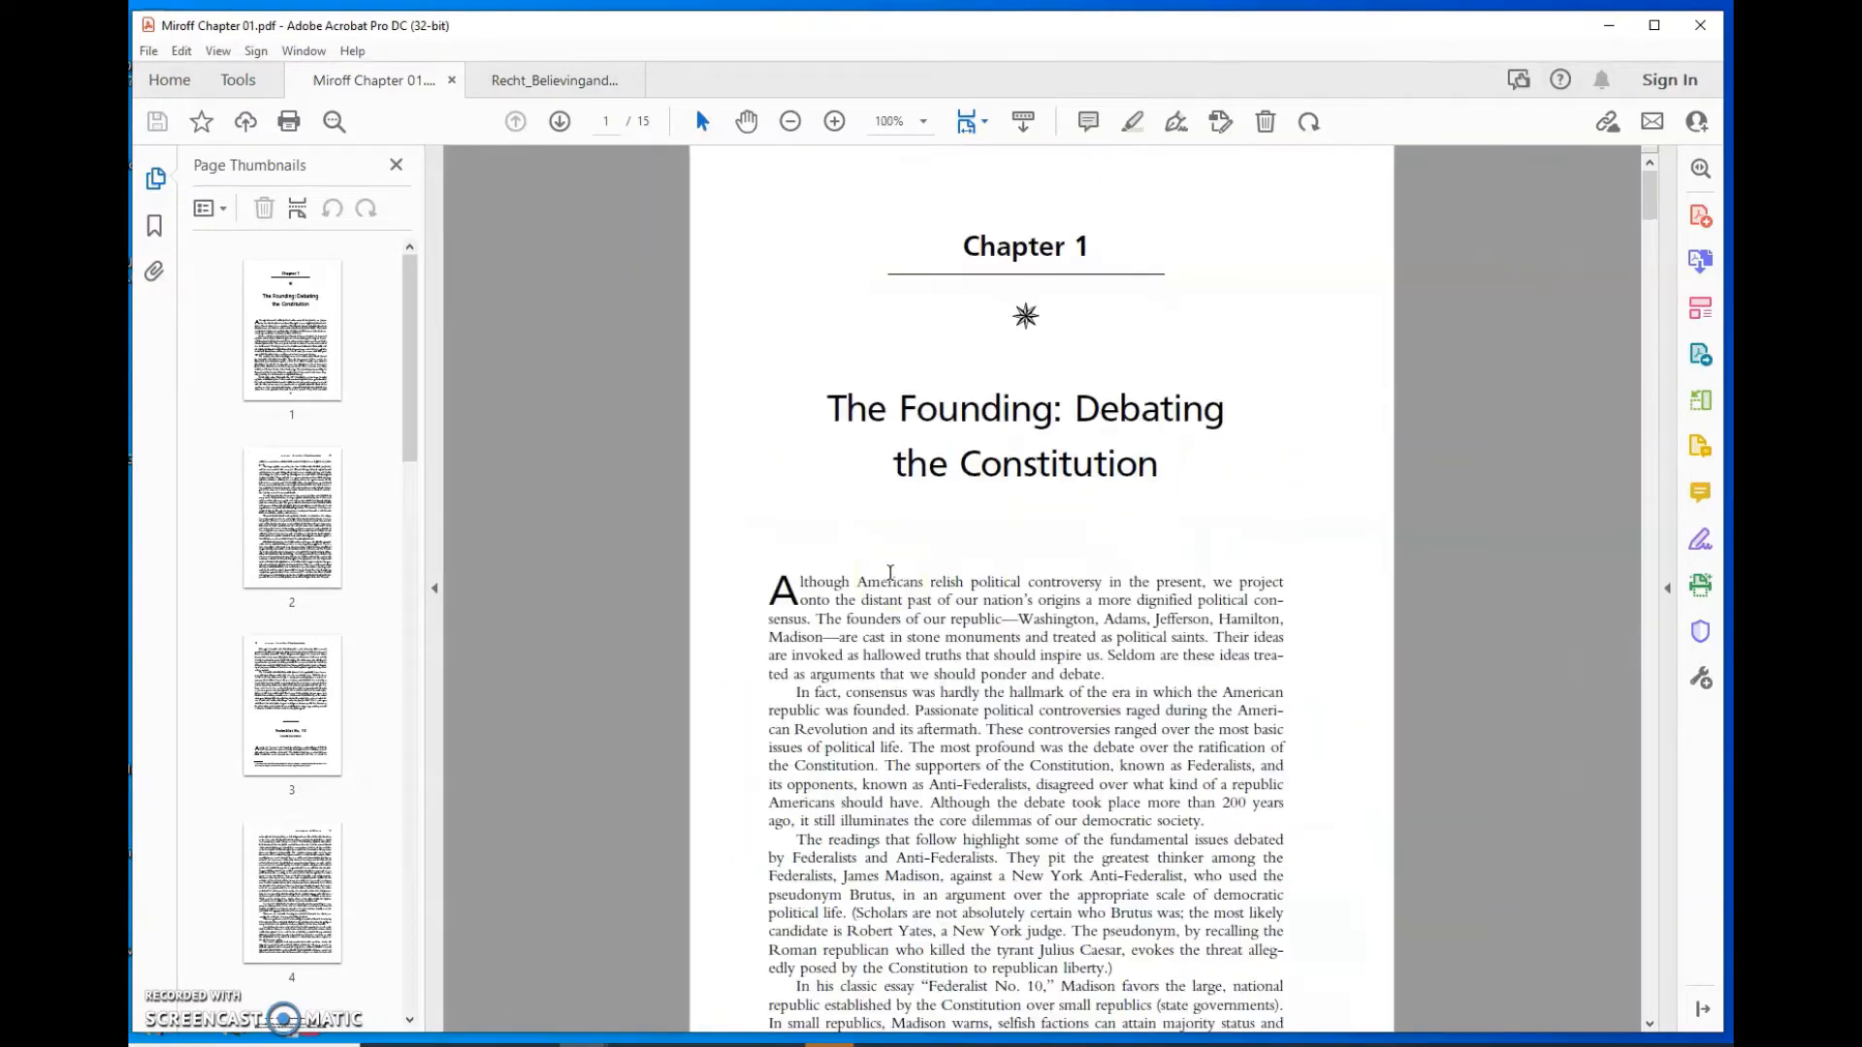
pyautogui.scroll(-3, 912, 580)
pyautogui.scroll(-5, 911, 580)
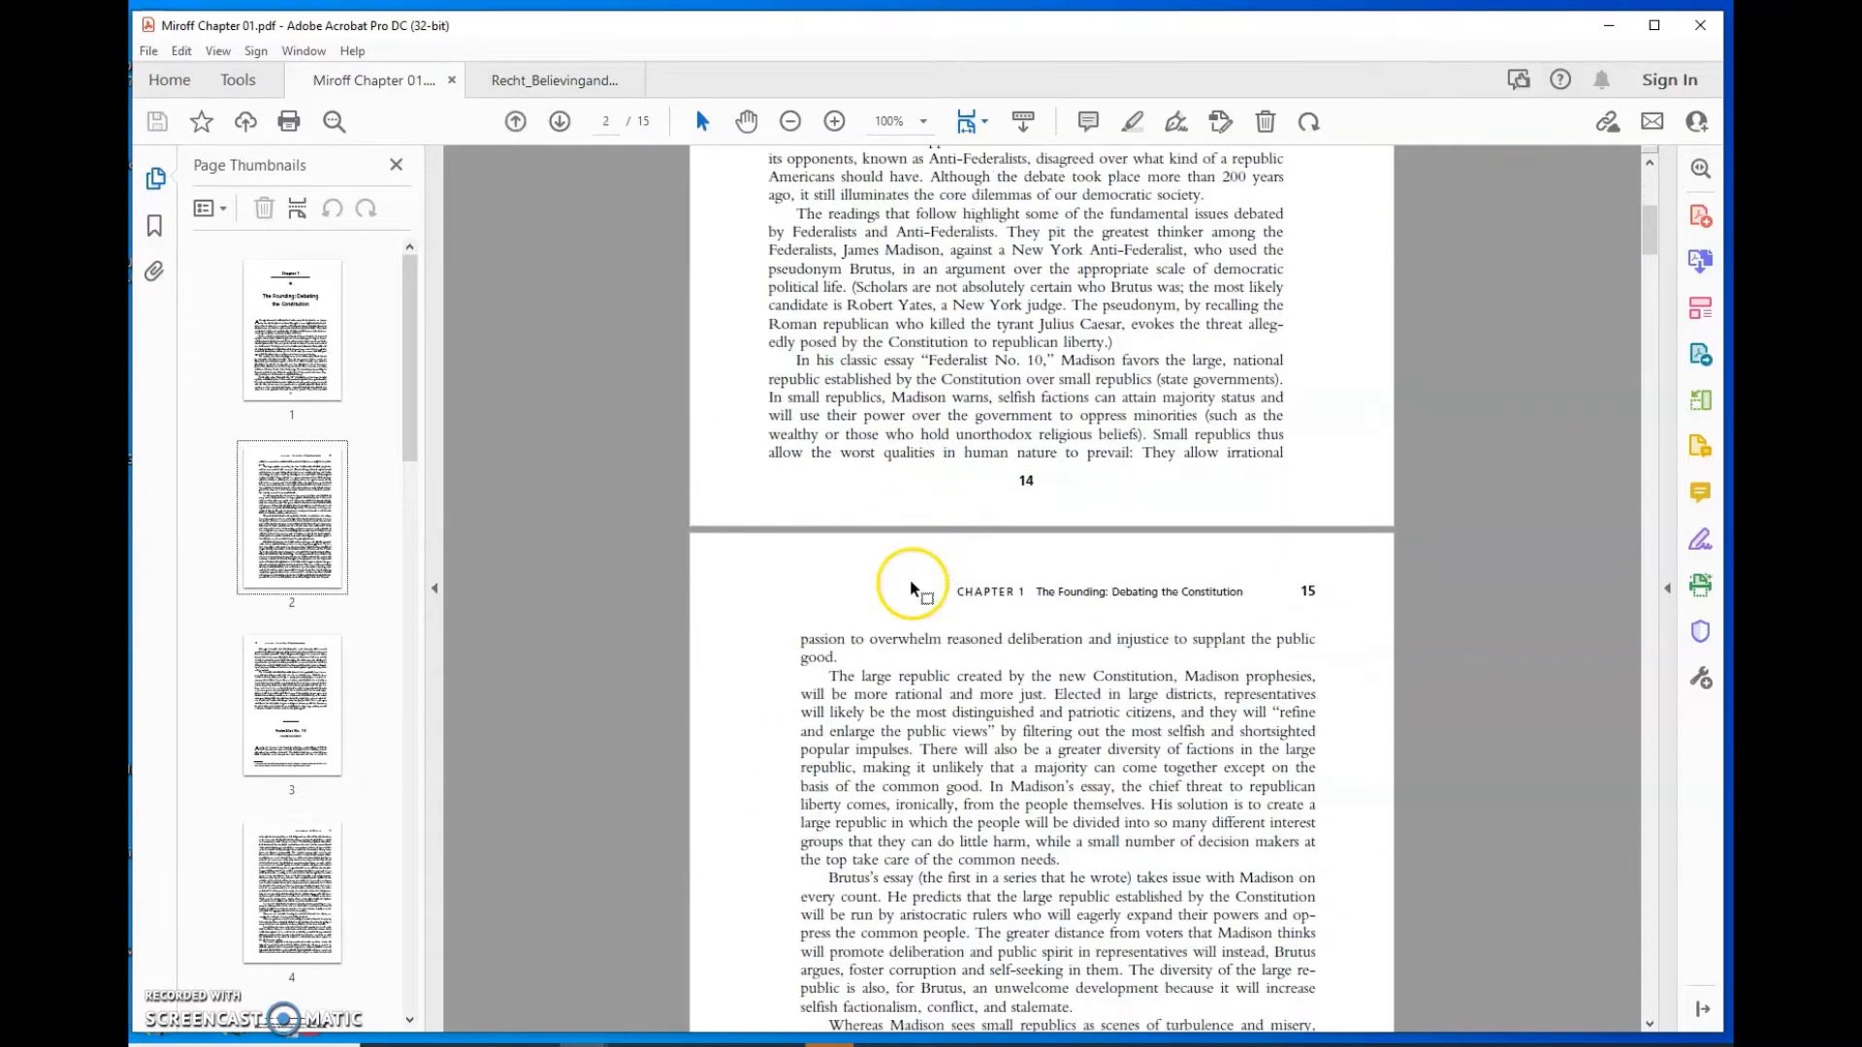
pyautogui.scroll(4, 834, 582)
pyautogui.scroll(-8, 1103, 651)
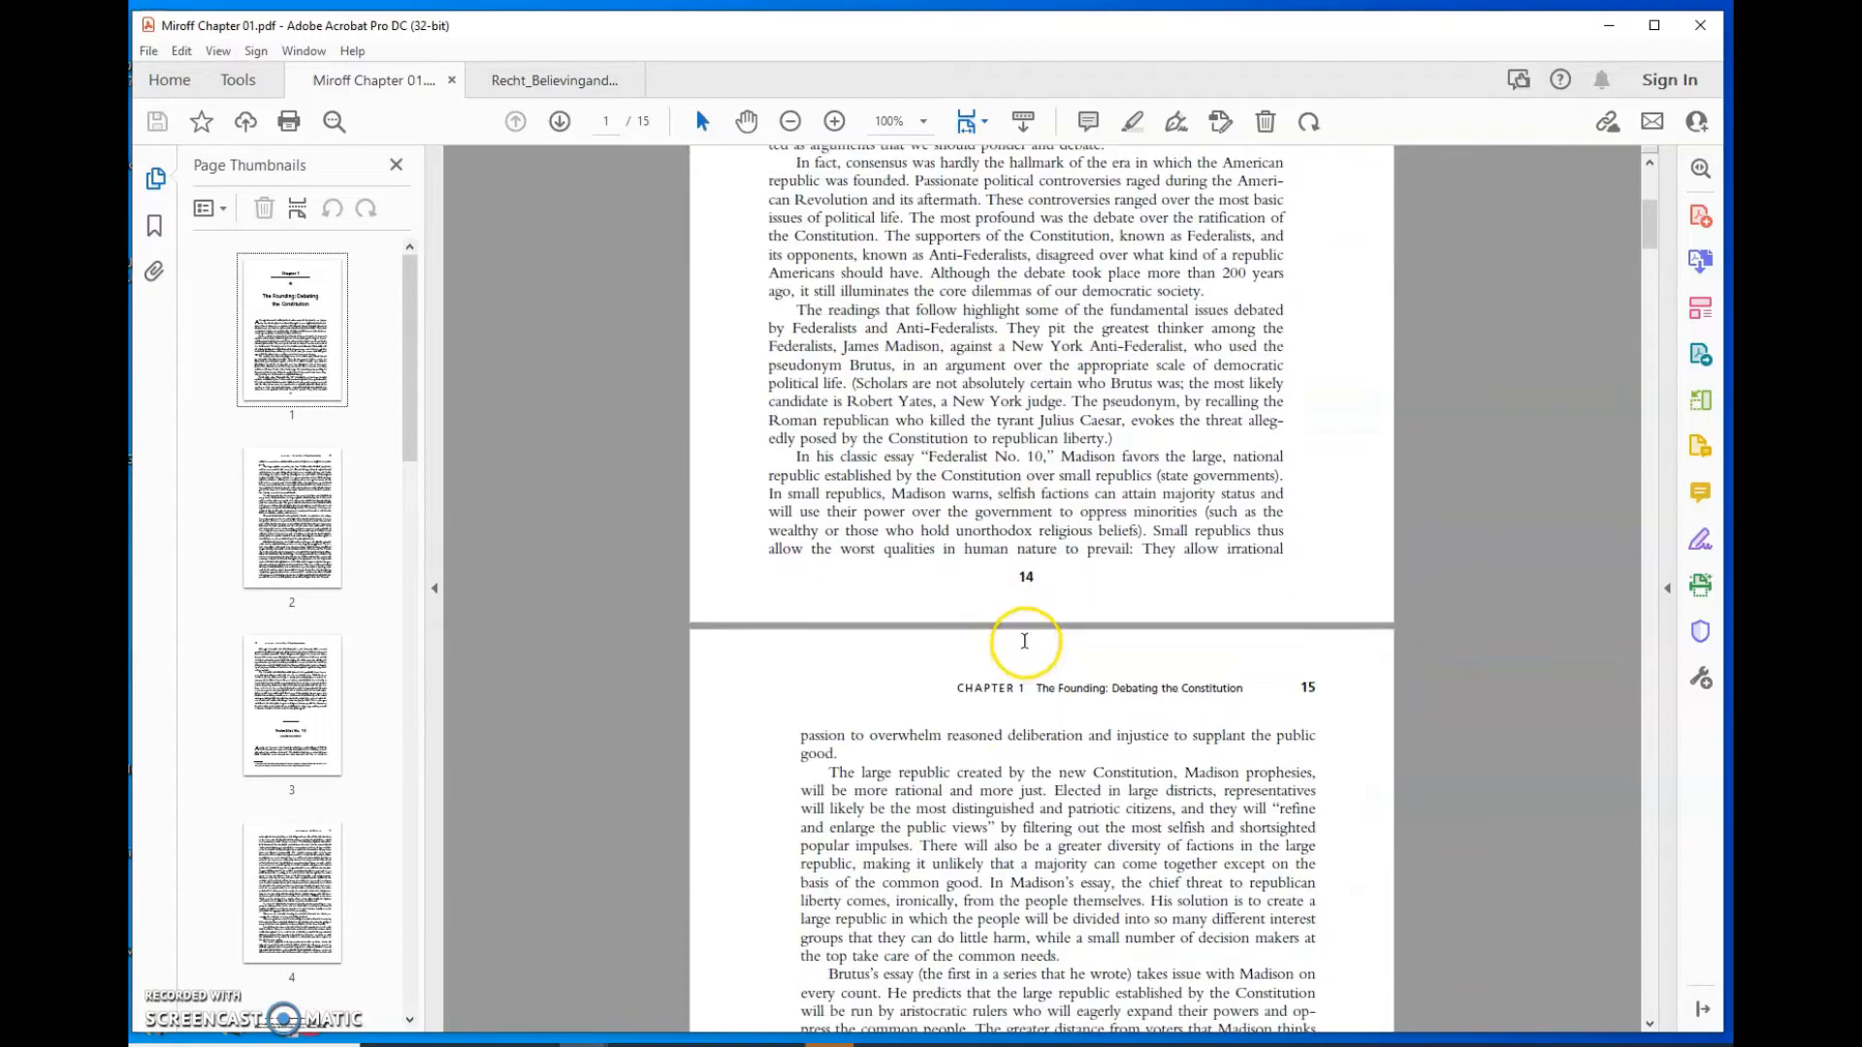
pyautogui.scroll(13, 995, 613)
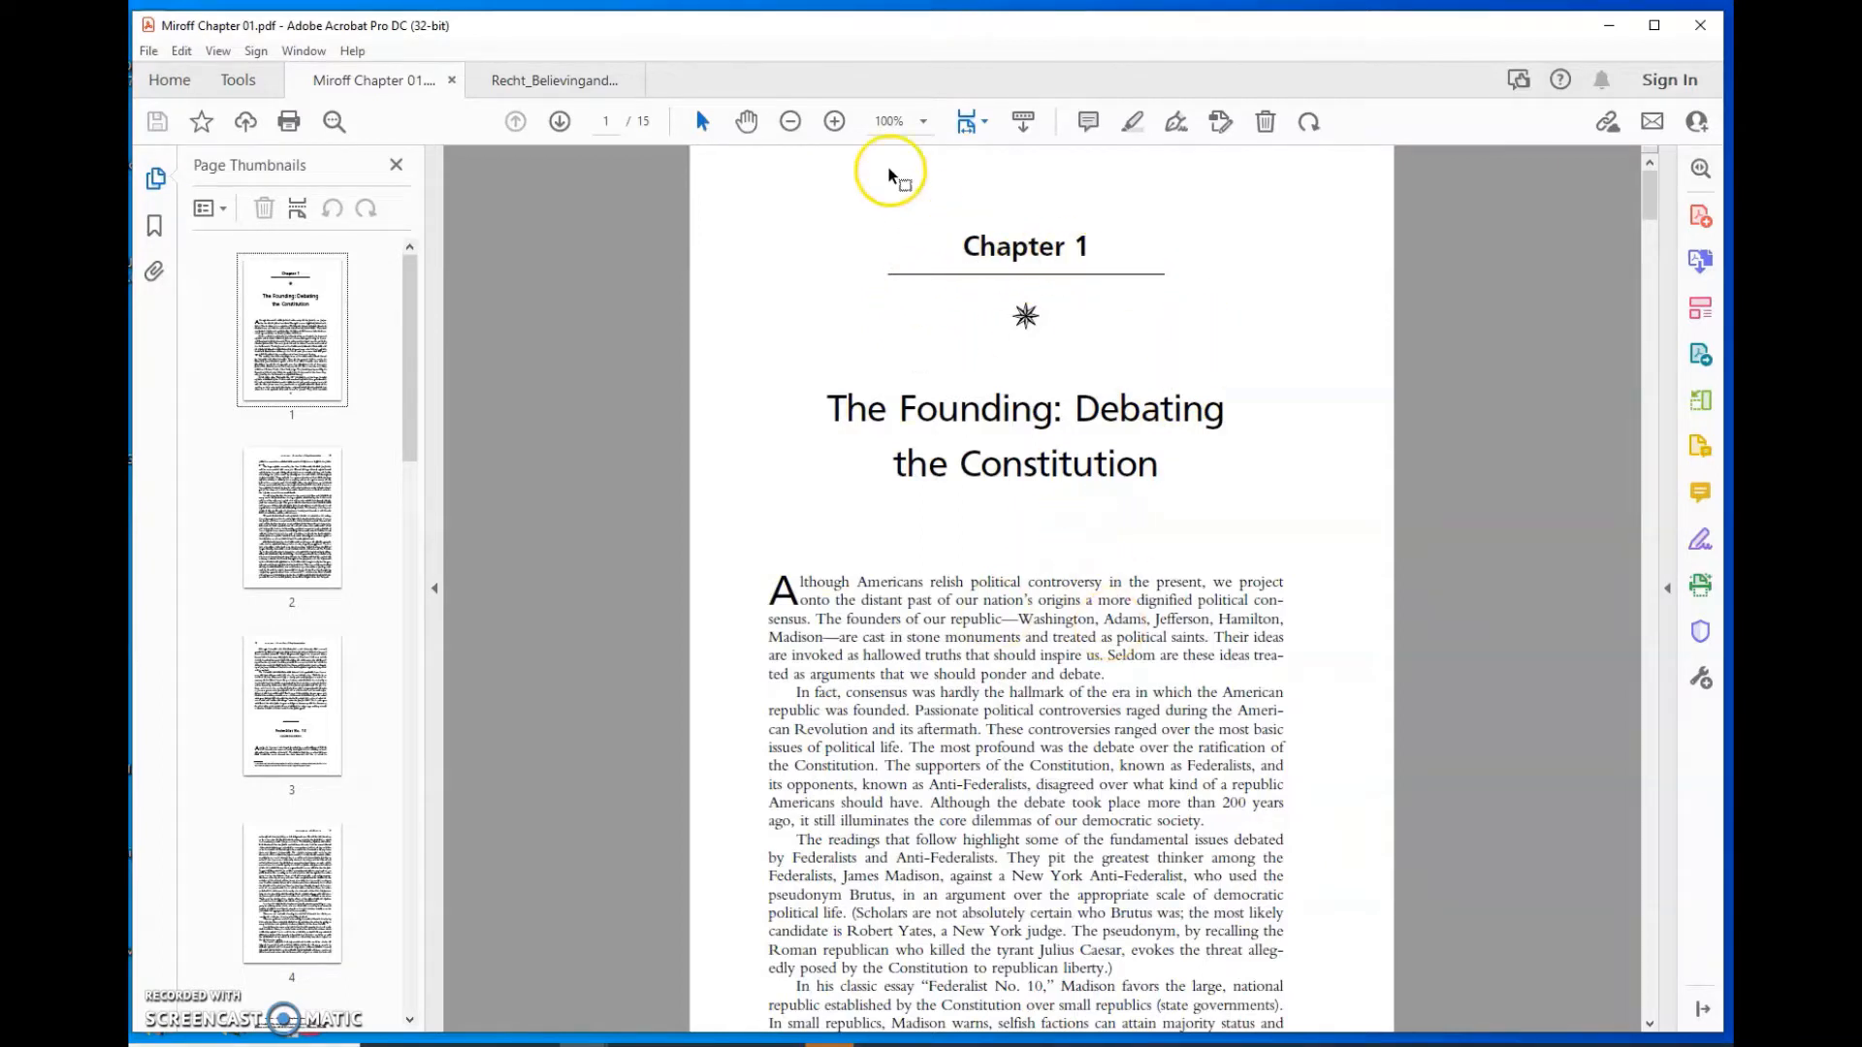
# Step: Switch to the Recht_BelievingandSeeing PDF and page ahead to examine its scanned book pages
pyautogui.click(540, 84)
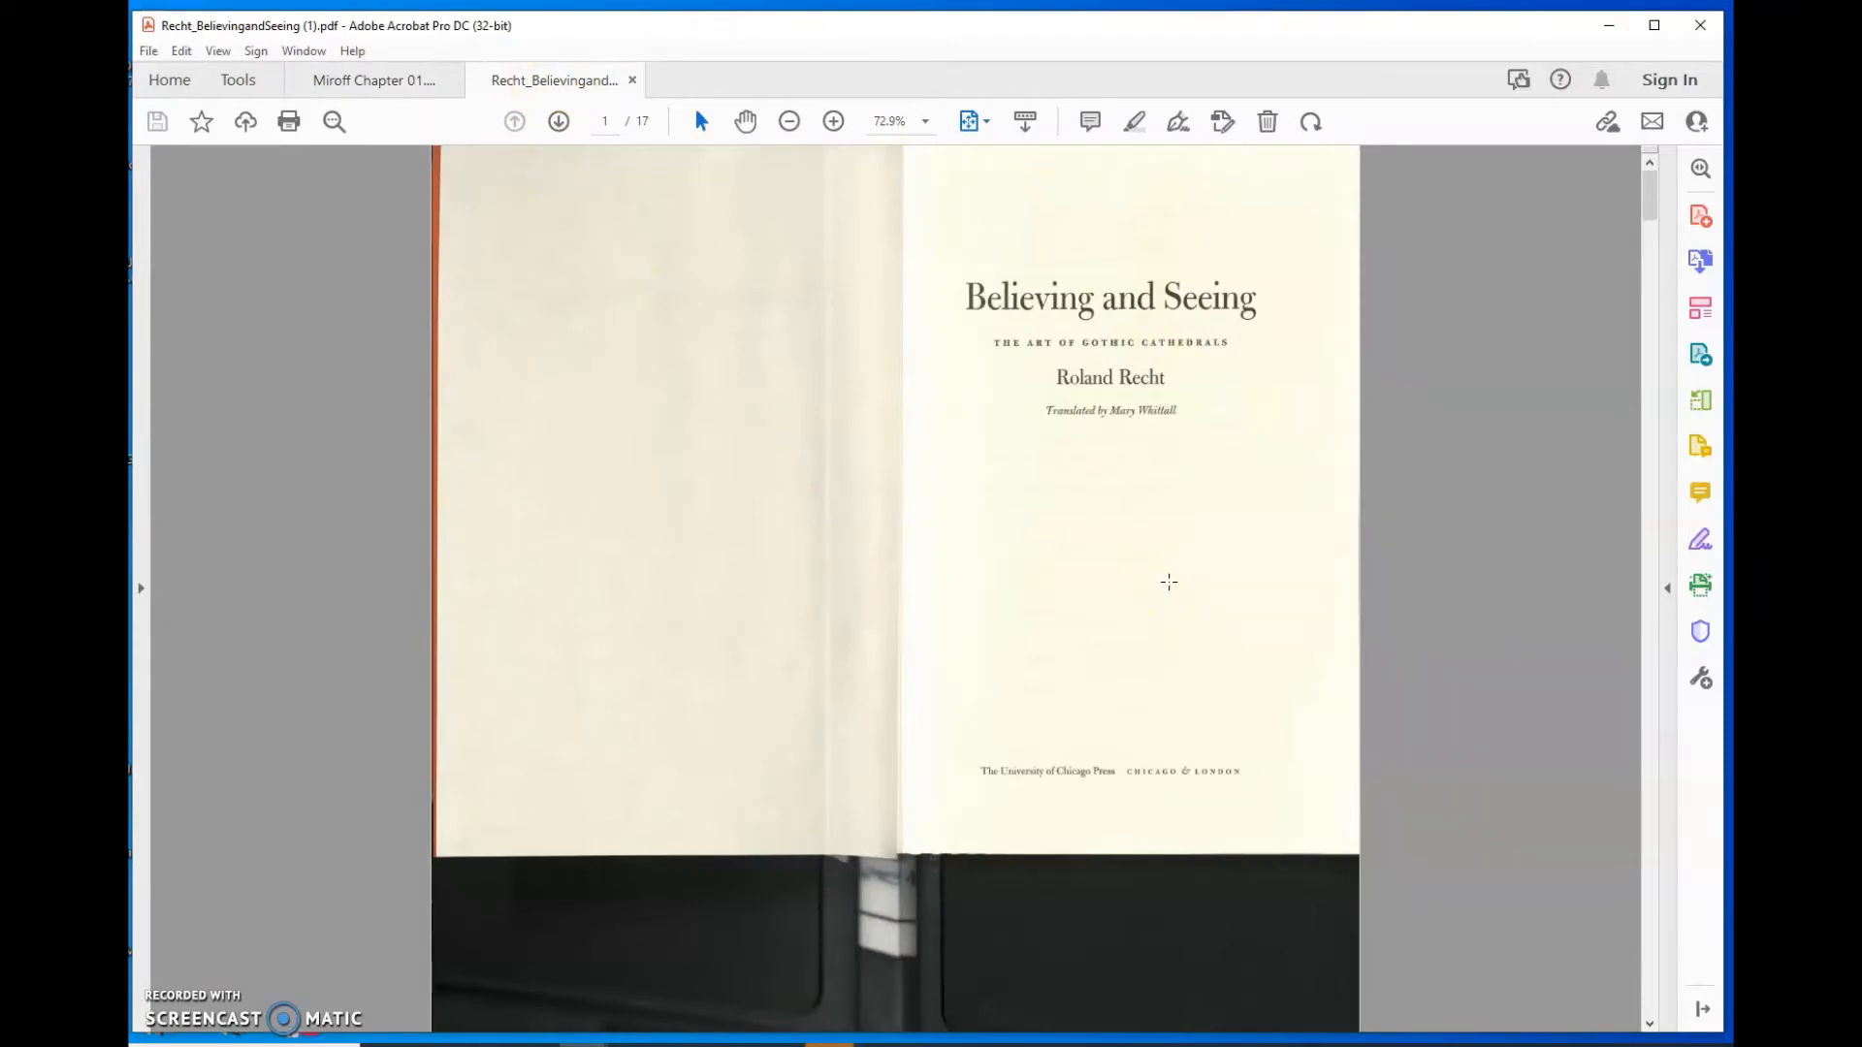
pyautogui.click(1137, 641)
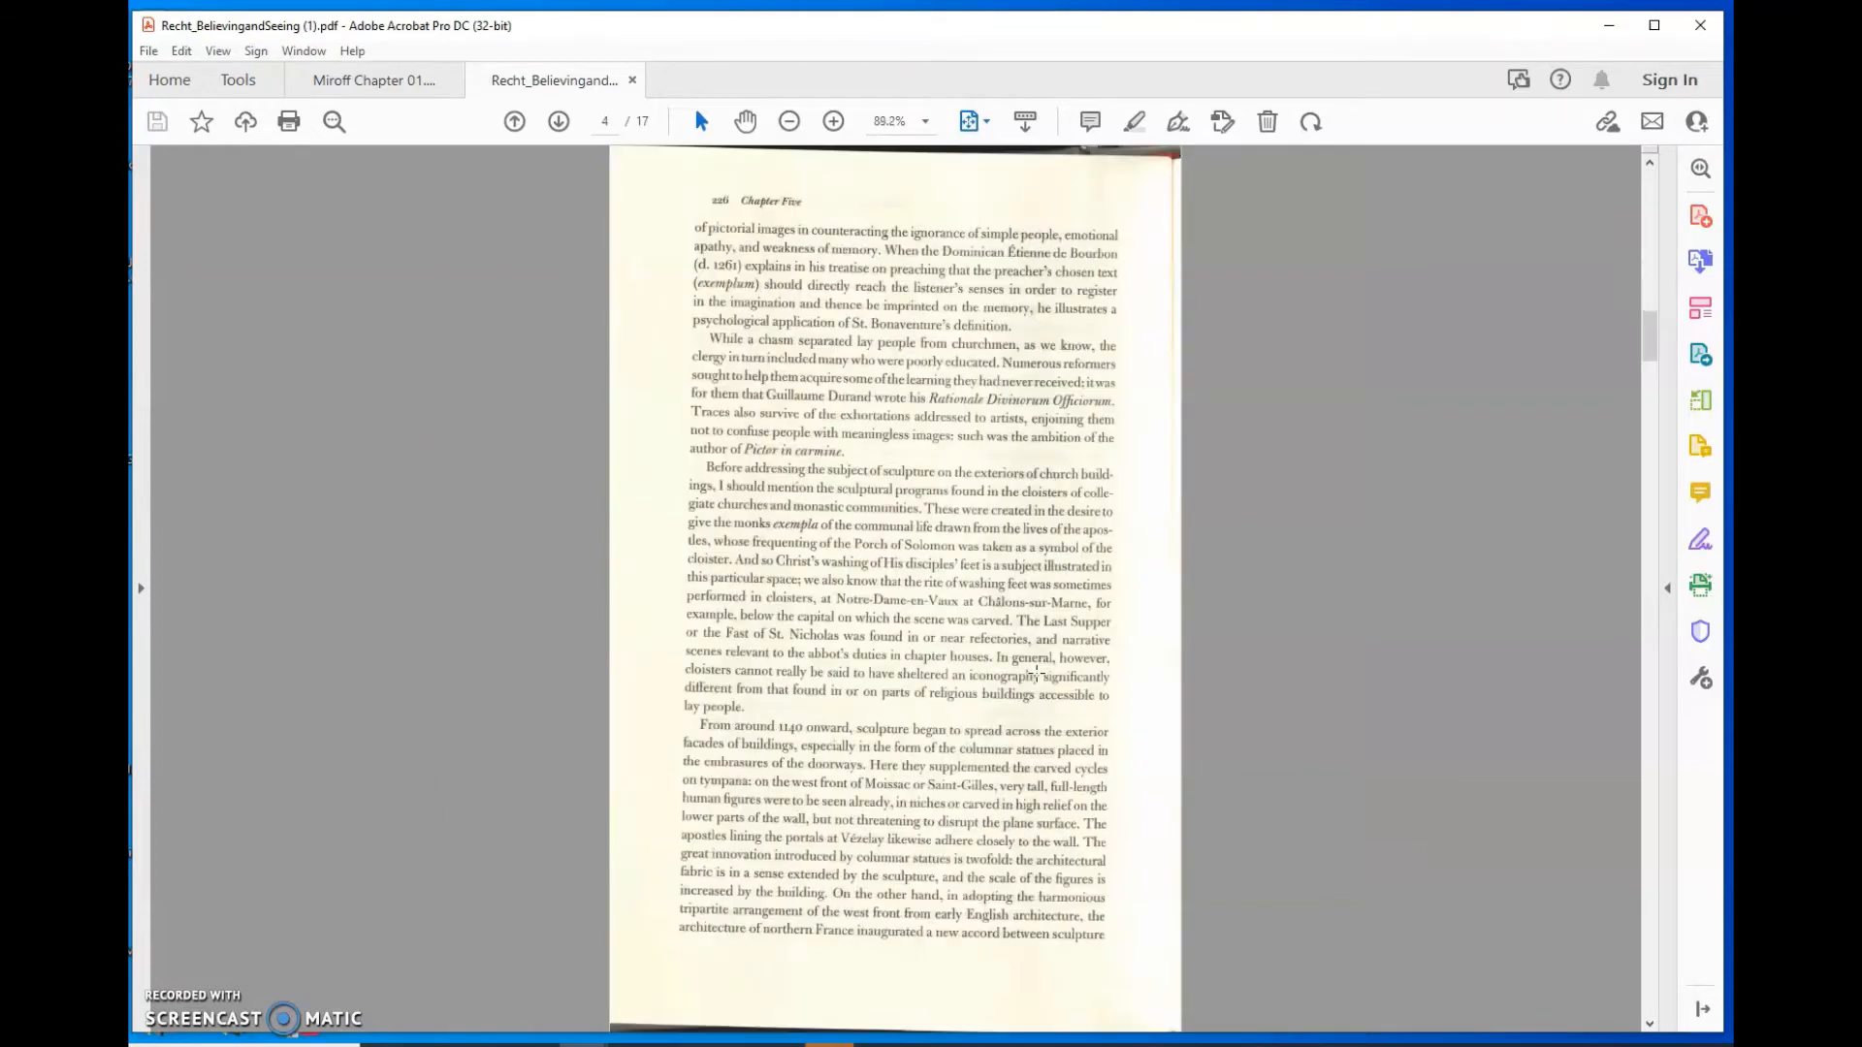
pyautogui.scroll(-1, 1036, 673)
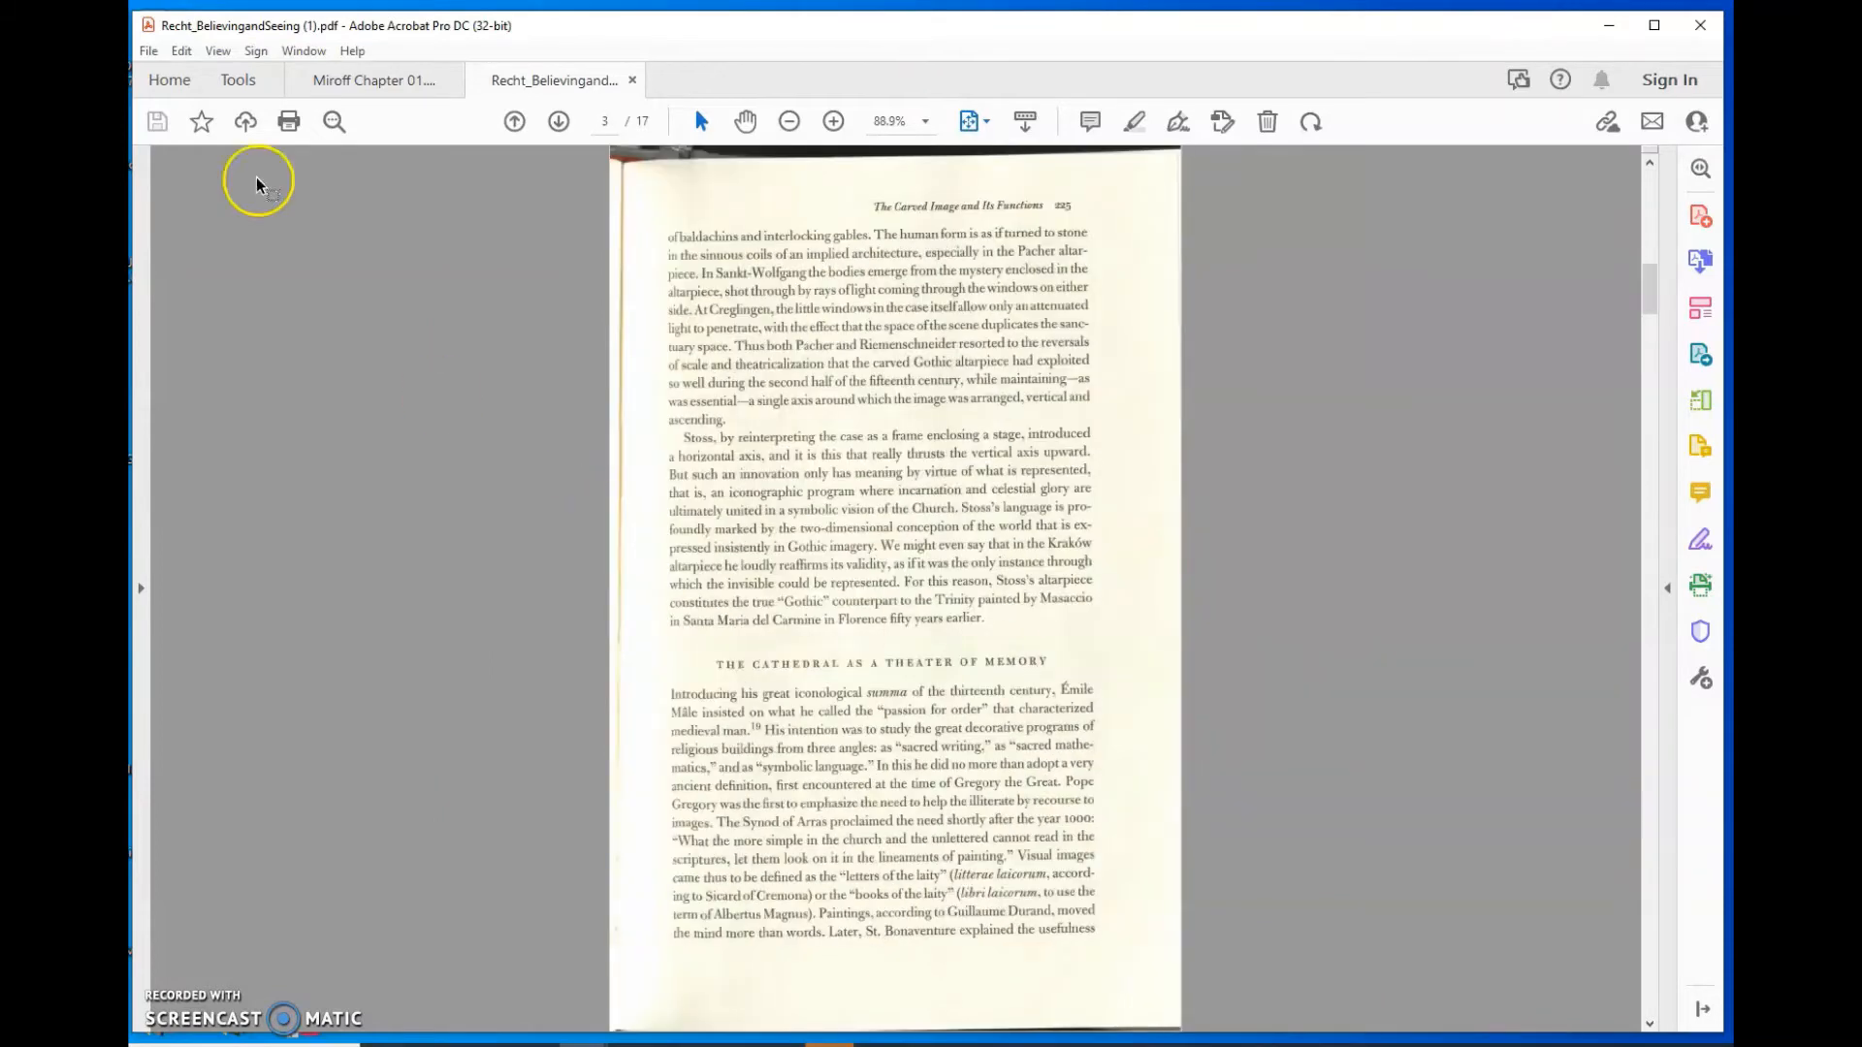
# Step: Turn on continuous scrolling for the Recht_BelievingandSeeing PDF and return to its title page
pyautogui.click(217, 50)
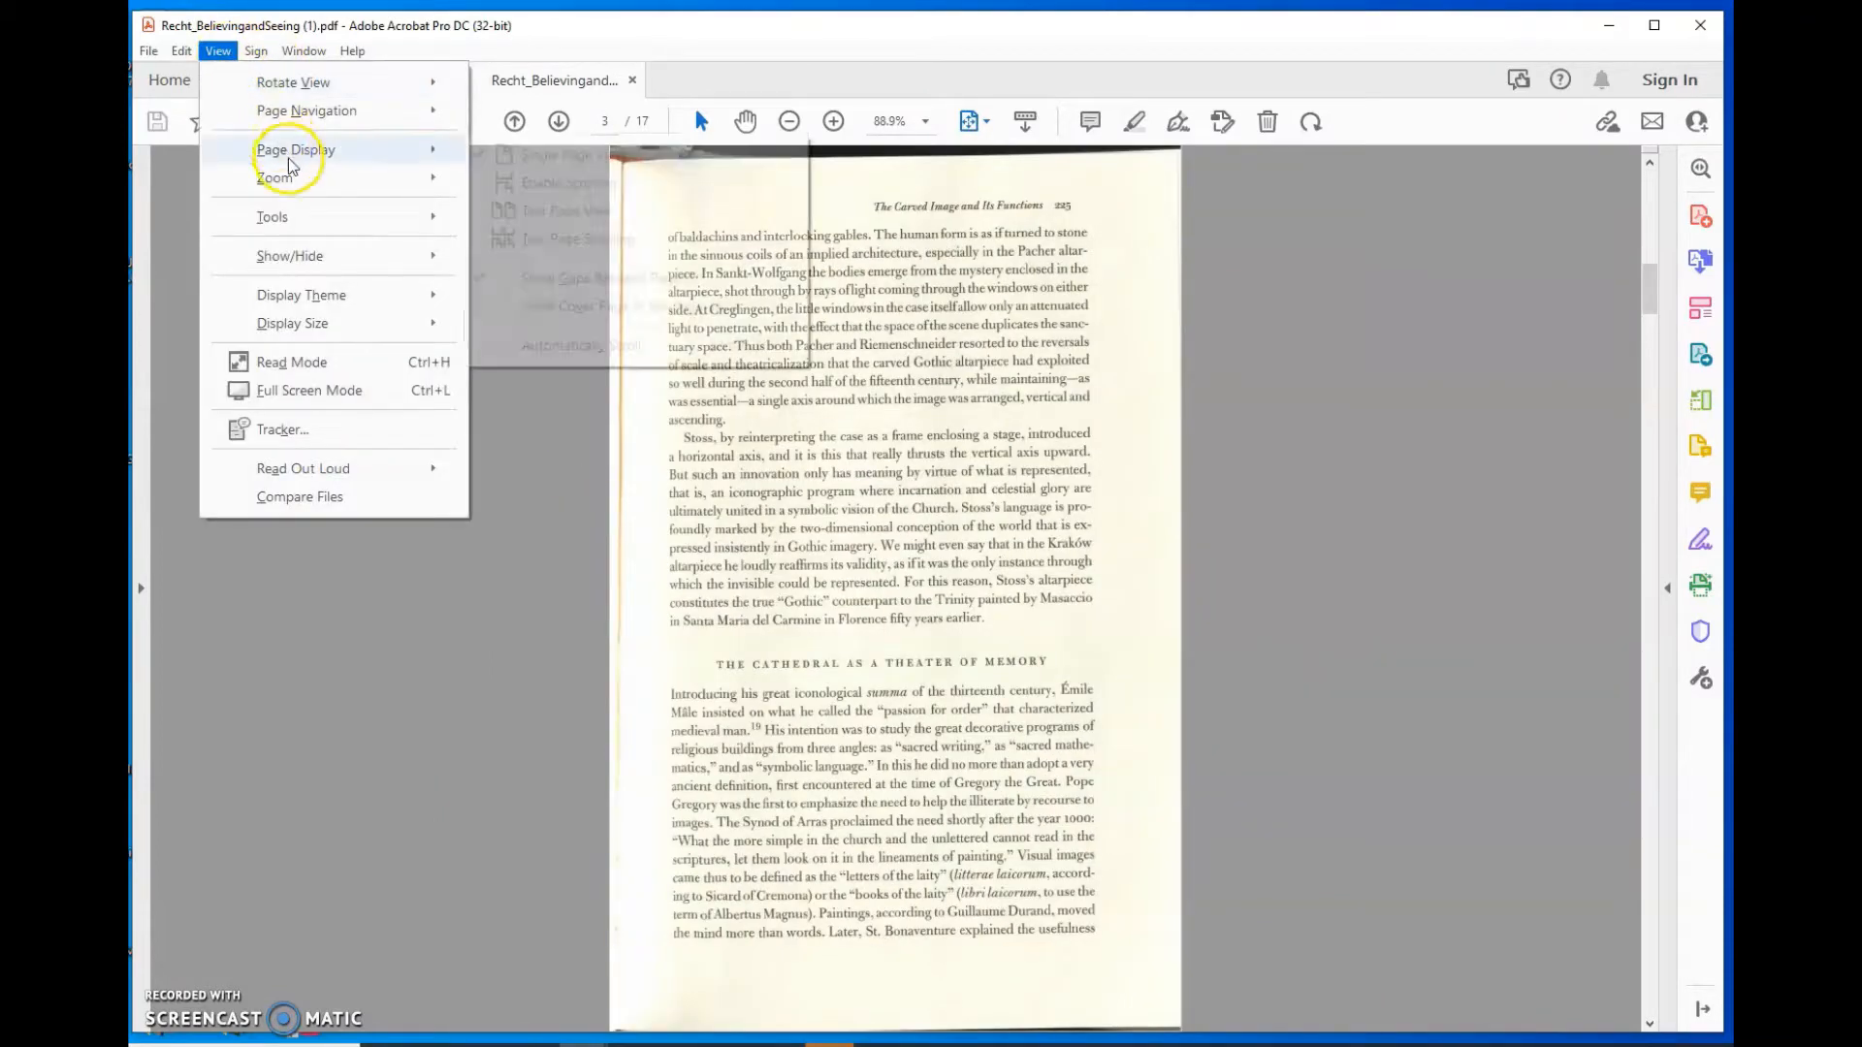
pyautogui.moveTo(281, 146)
pyautogui.click(549, 181)
pyautogui.scroll(15, 1136, 469)
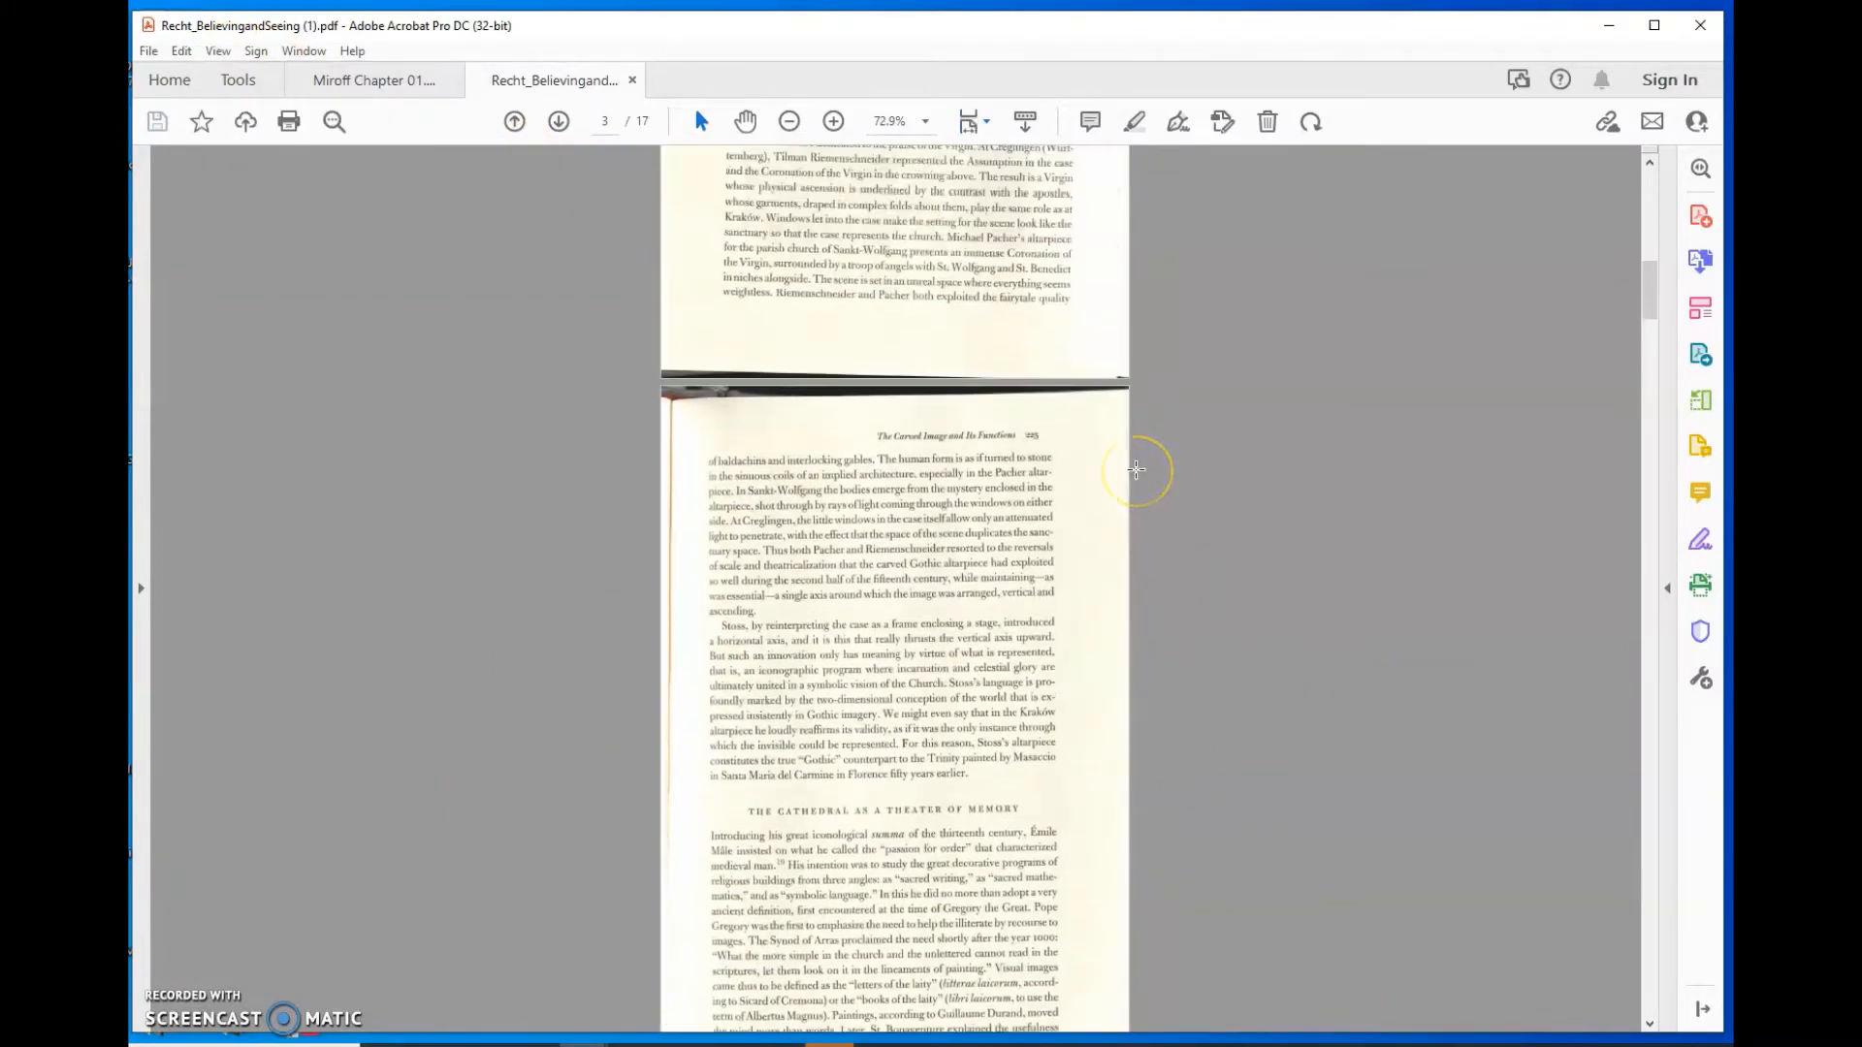
pyautogui.scroll(1, 1135, 469)
pyautogui.click(1130, 331)
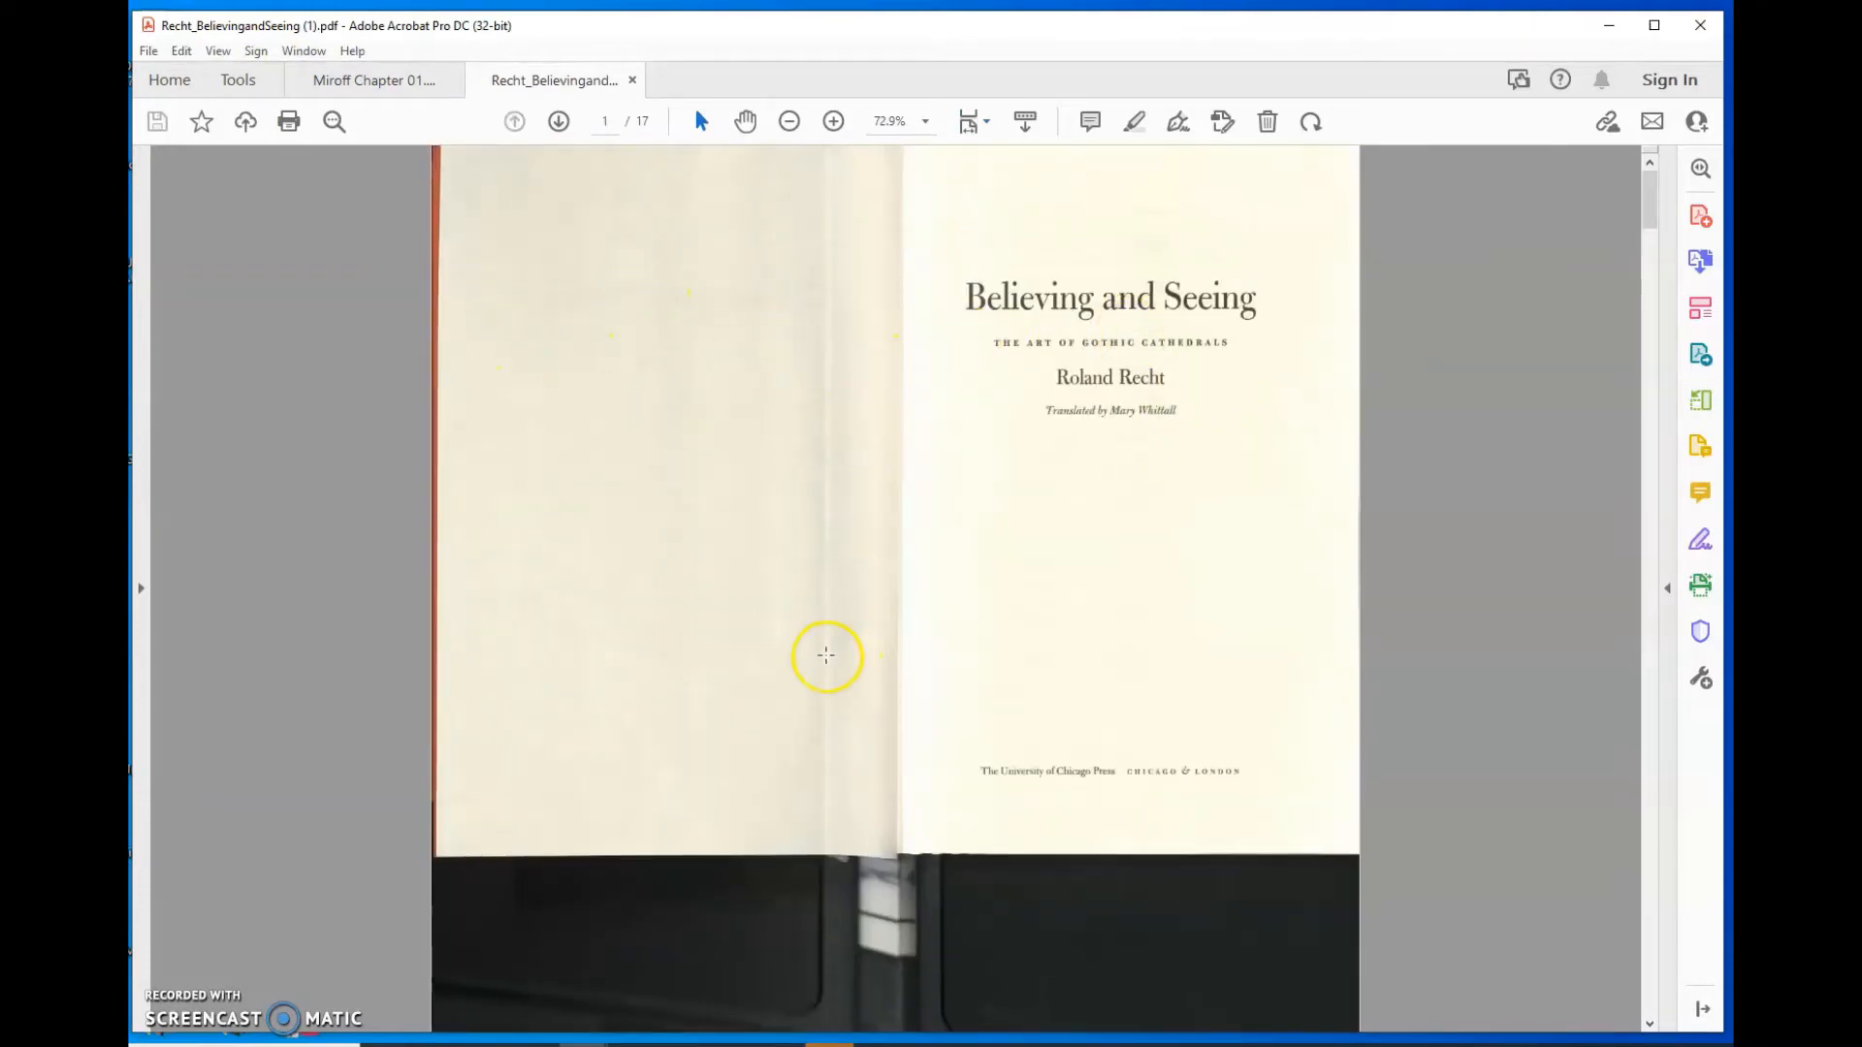
# Step: Examine the scanned pages from the title page to page 10 for skew, dark edges, underlining and uneven page sizes
pyautogui.scroll(-15, 922, 485)
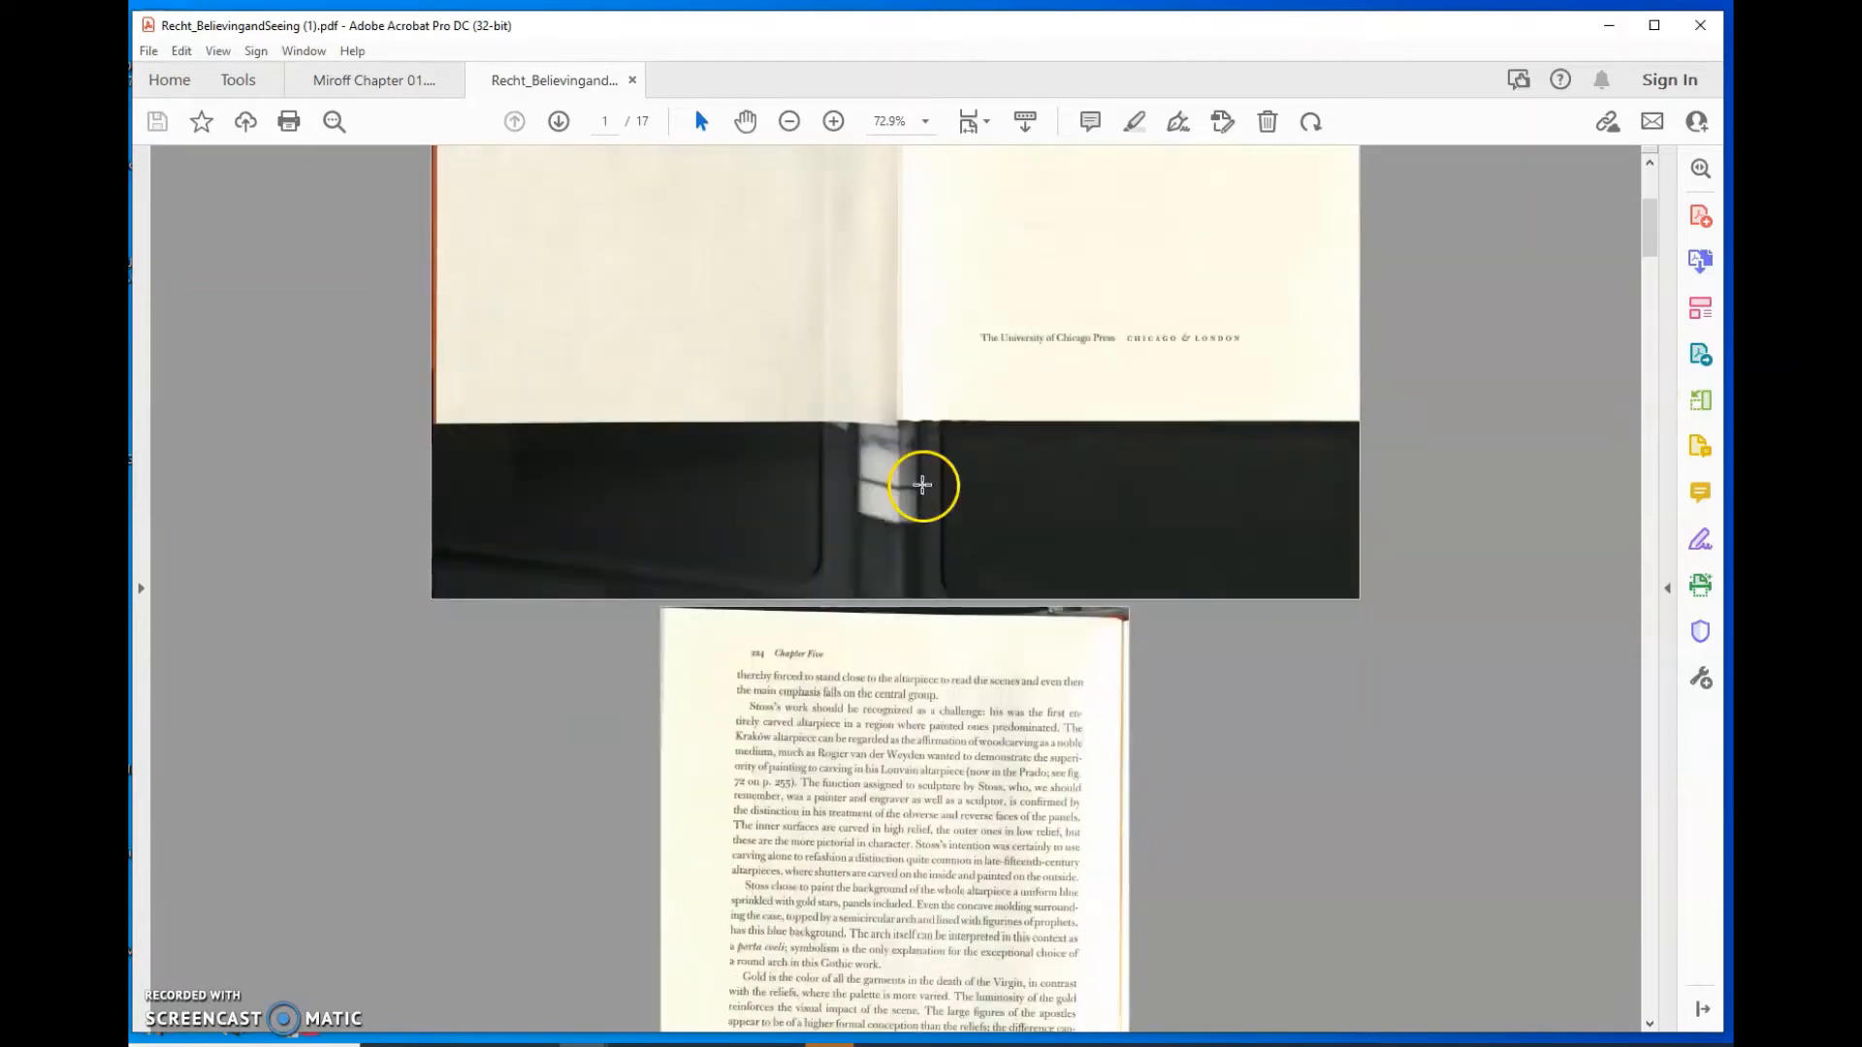
pyautogui.scroll(-3, 922, 484)
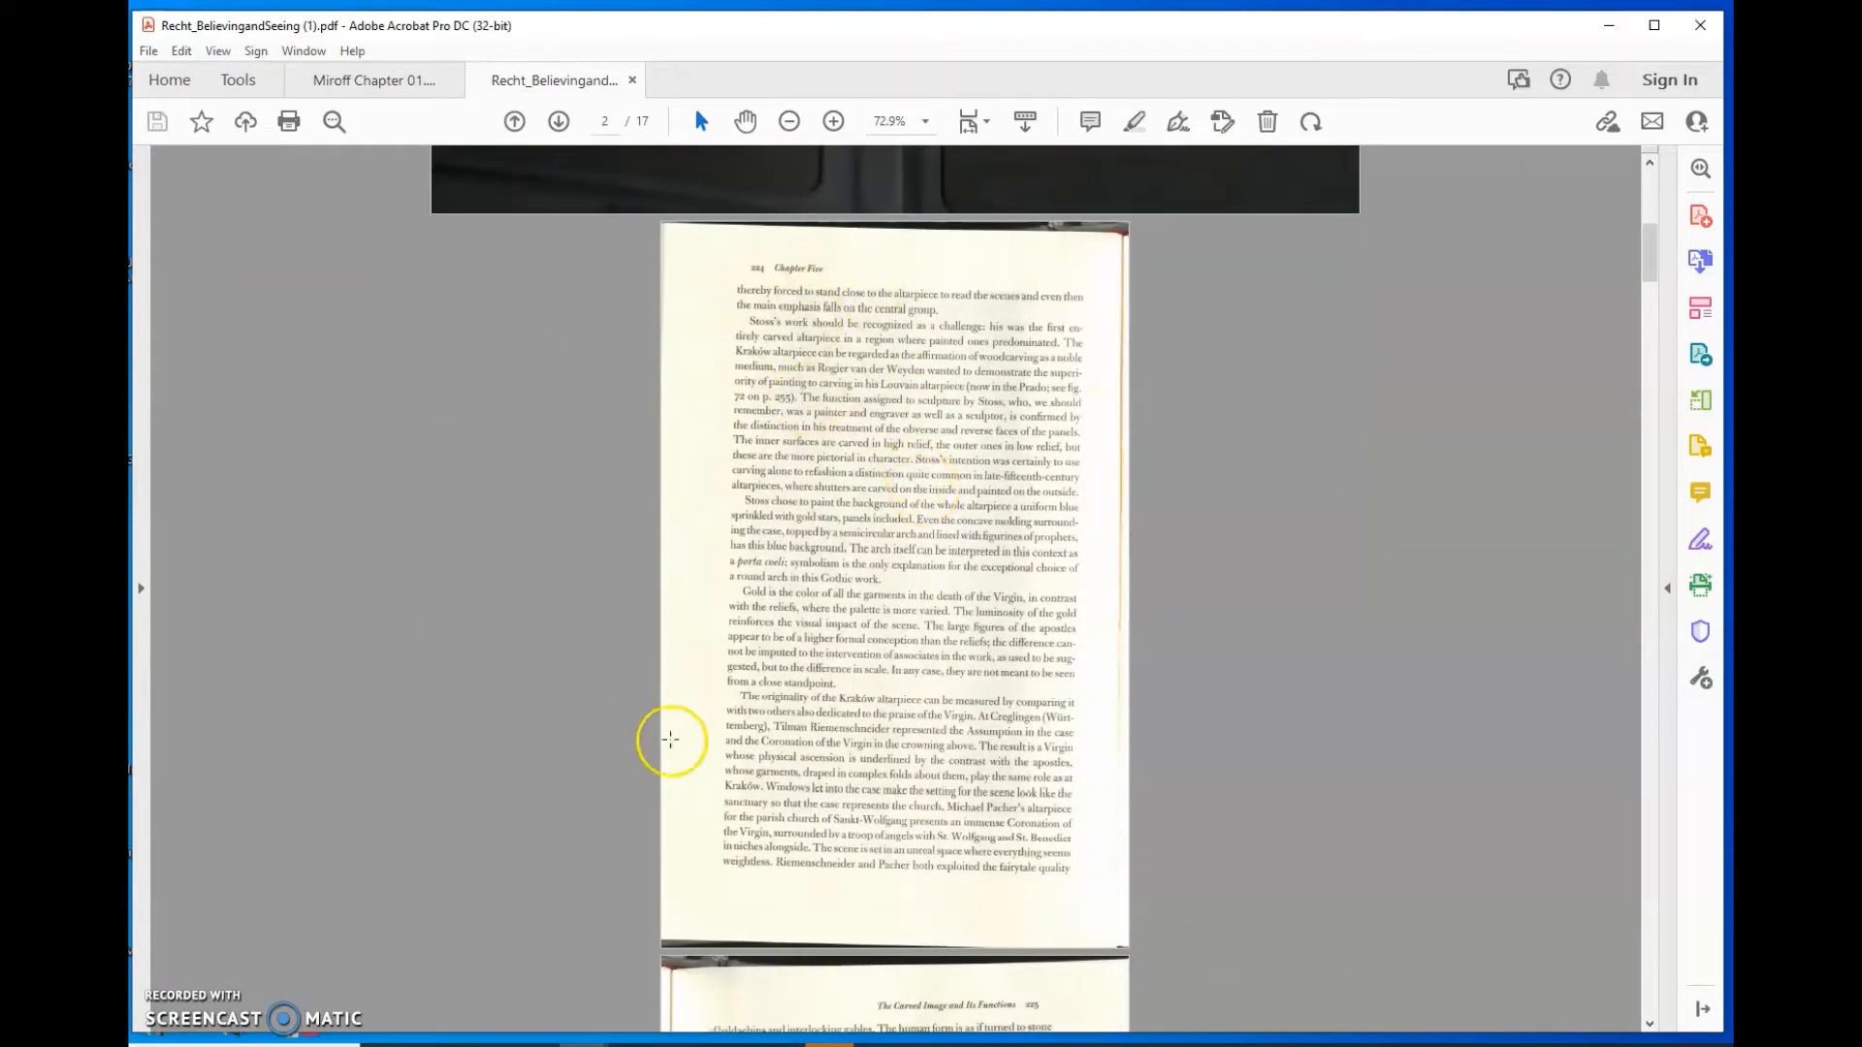
pyautogui.scroll(-6, 864, 534)
pyautogui.scroll(-10, 871, 546)
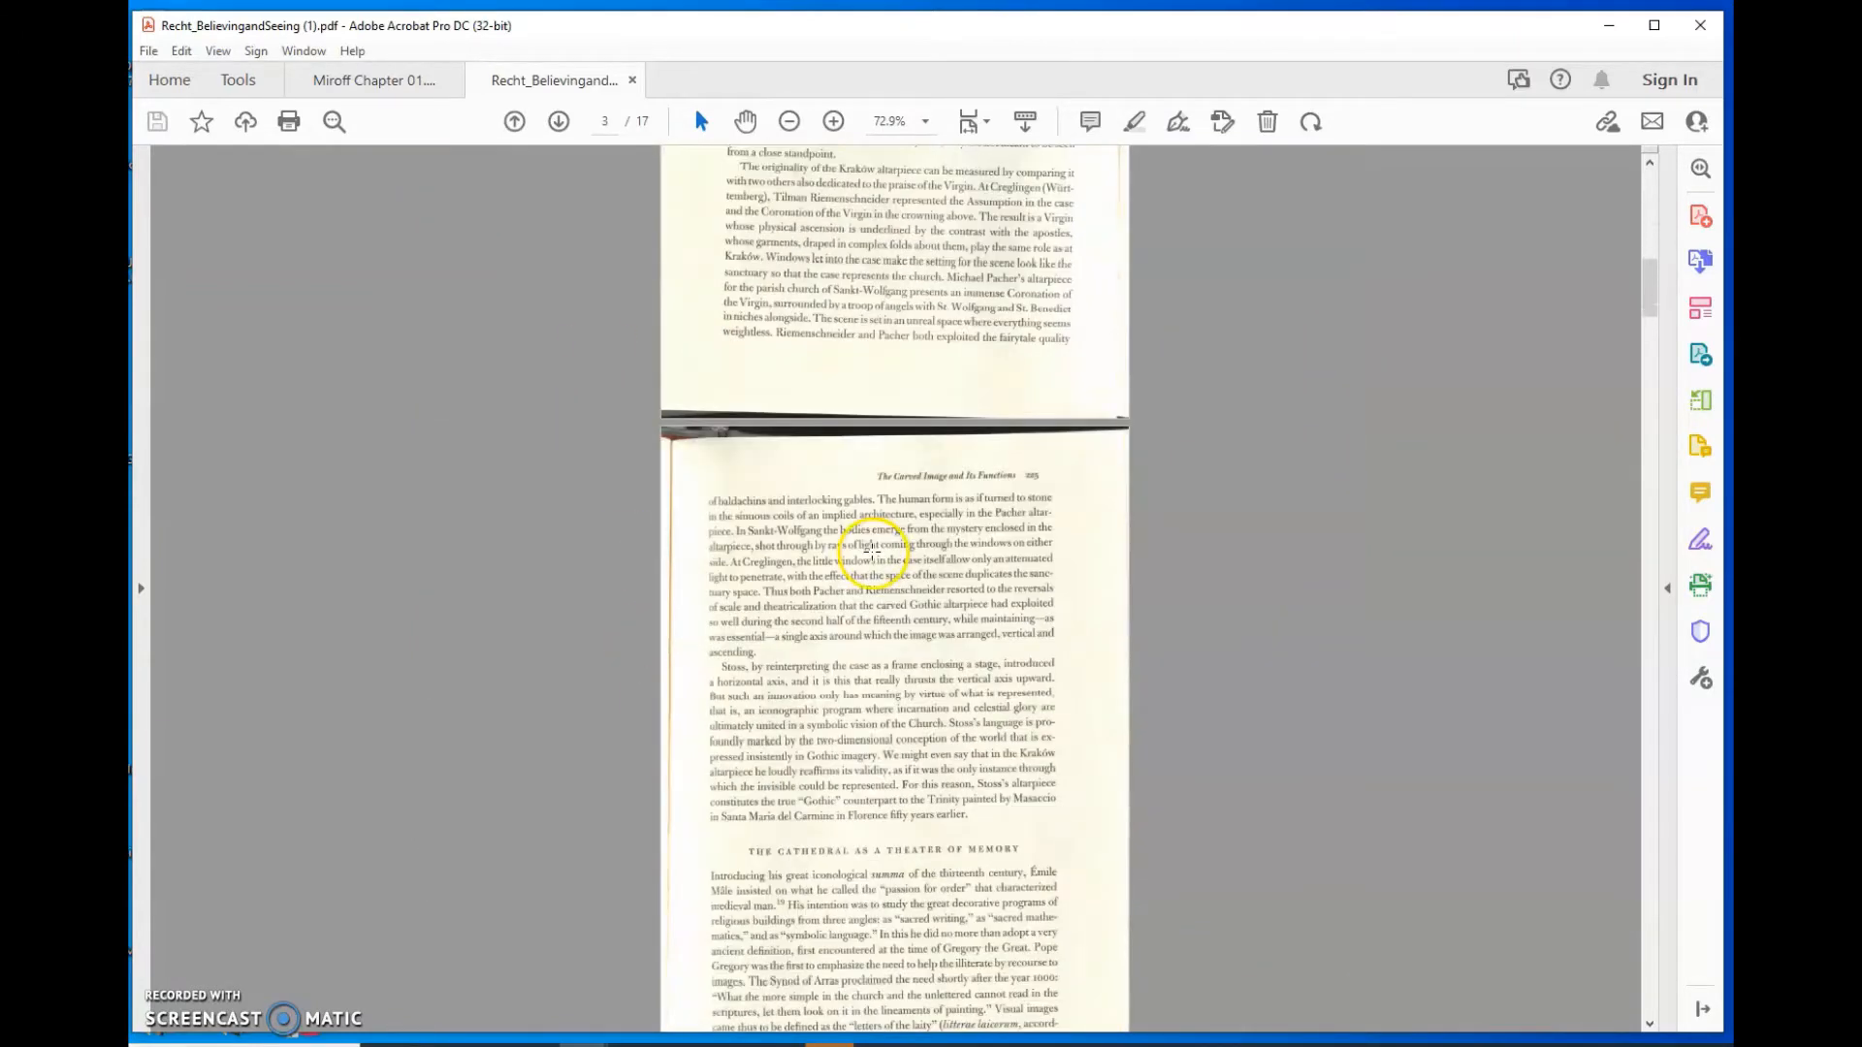
pyautogui.scroll(-5, 868, 578)
pyautogui.scroll(-5, 870, 579)
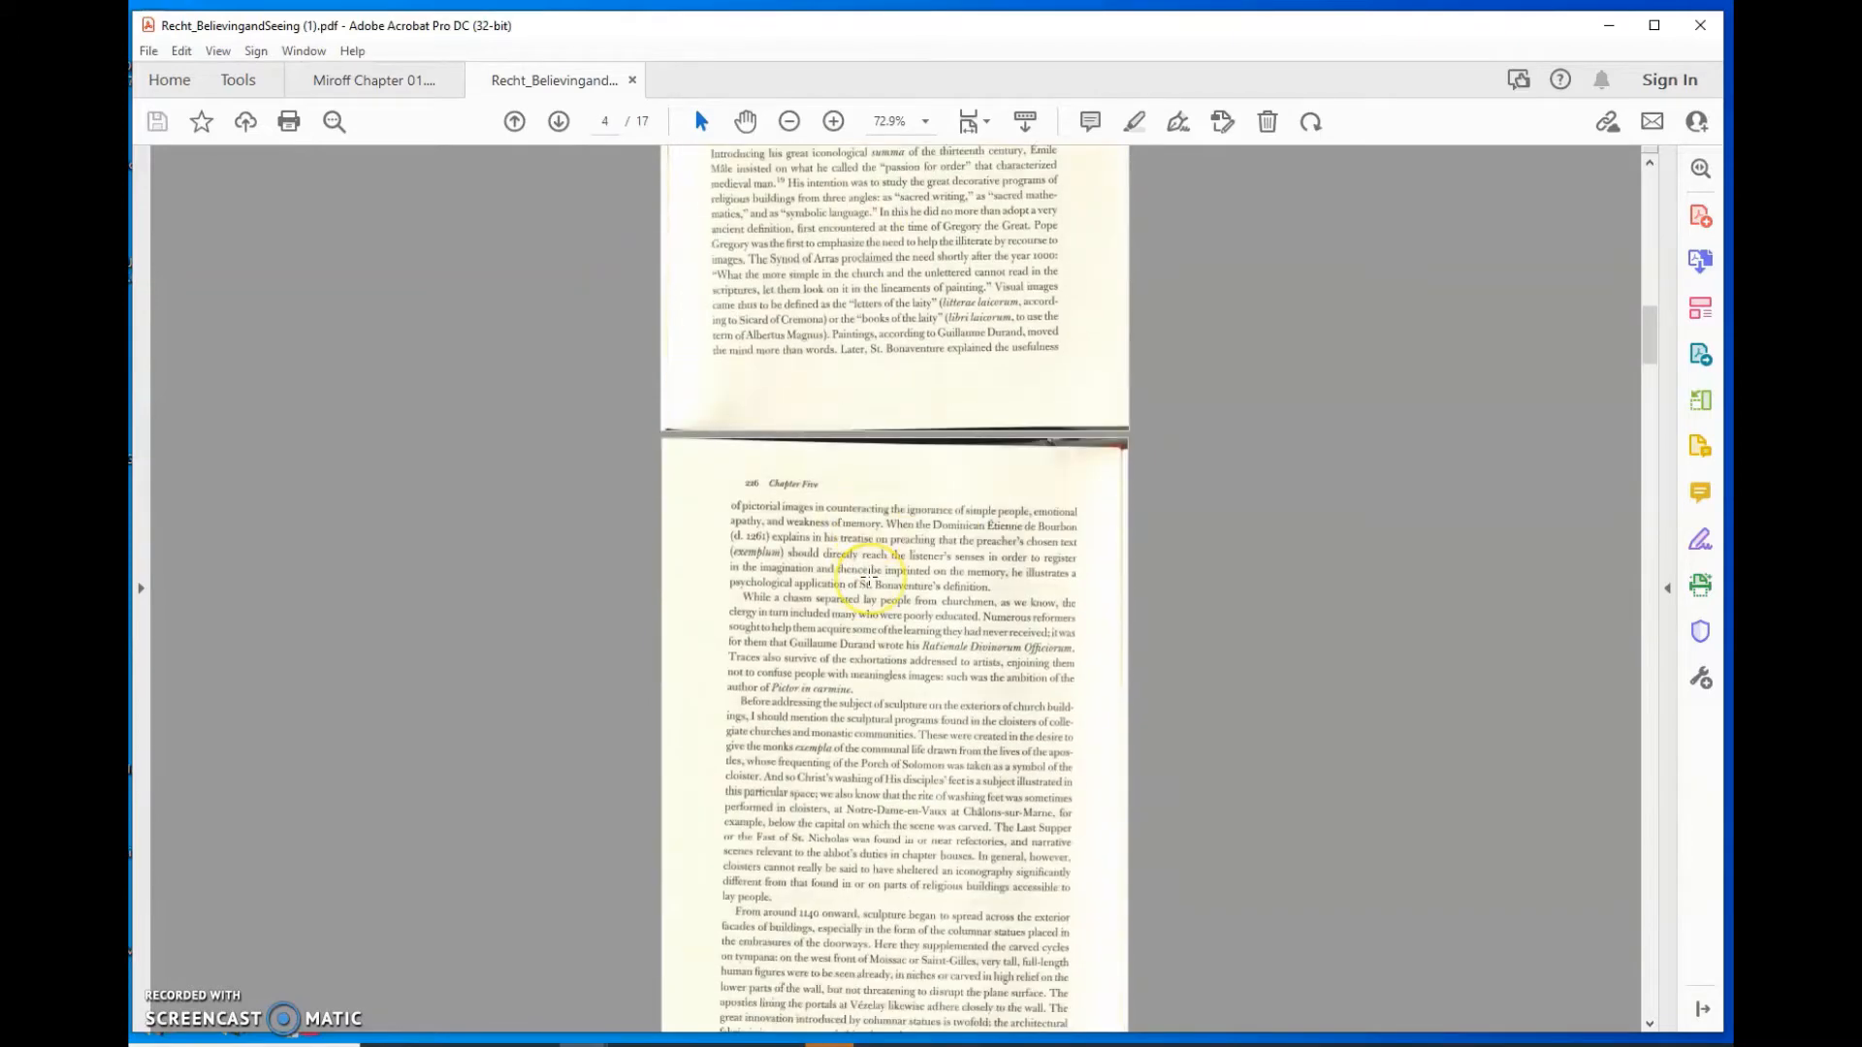
pyautogui.scroll(-15, 871, 579)
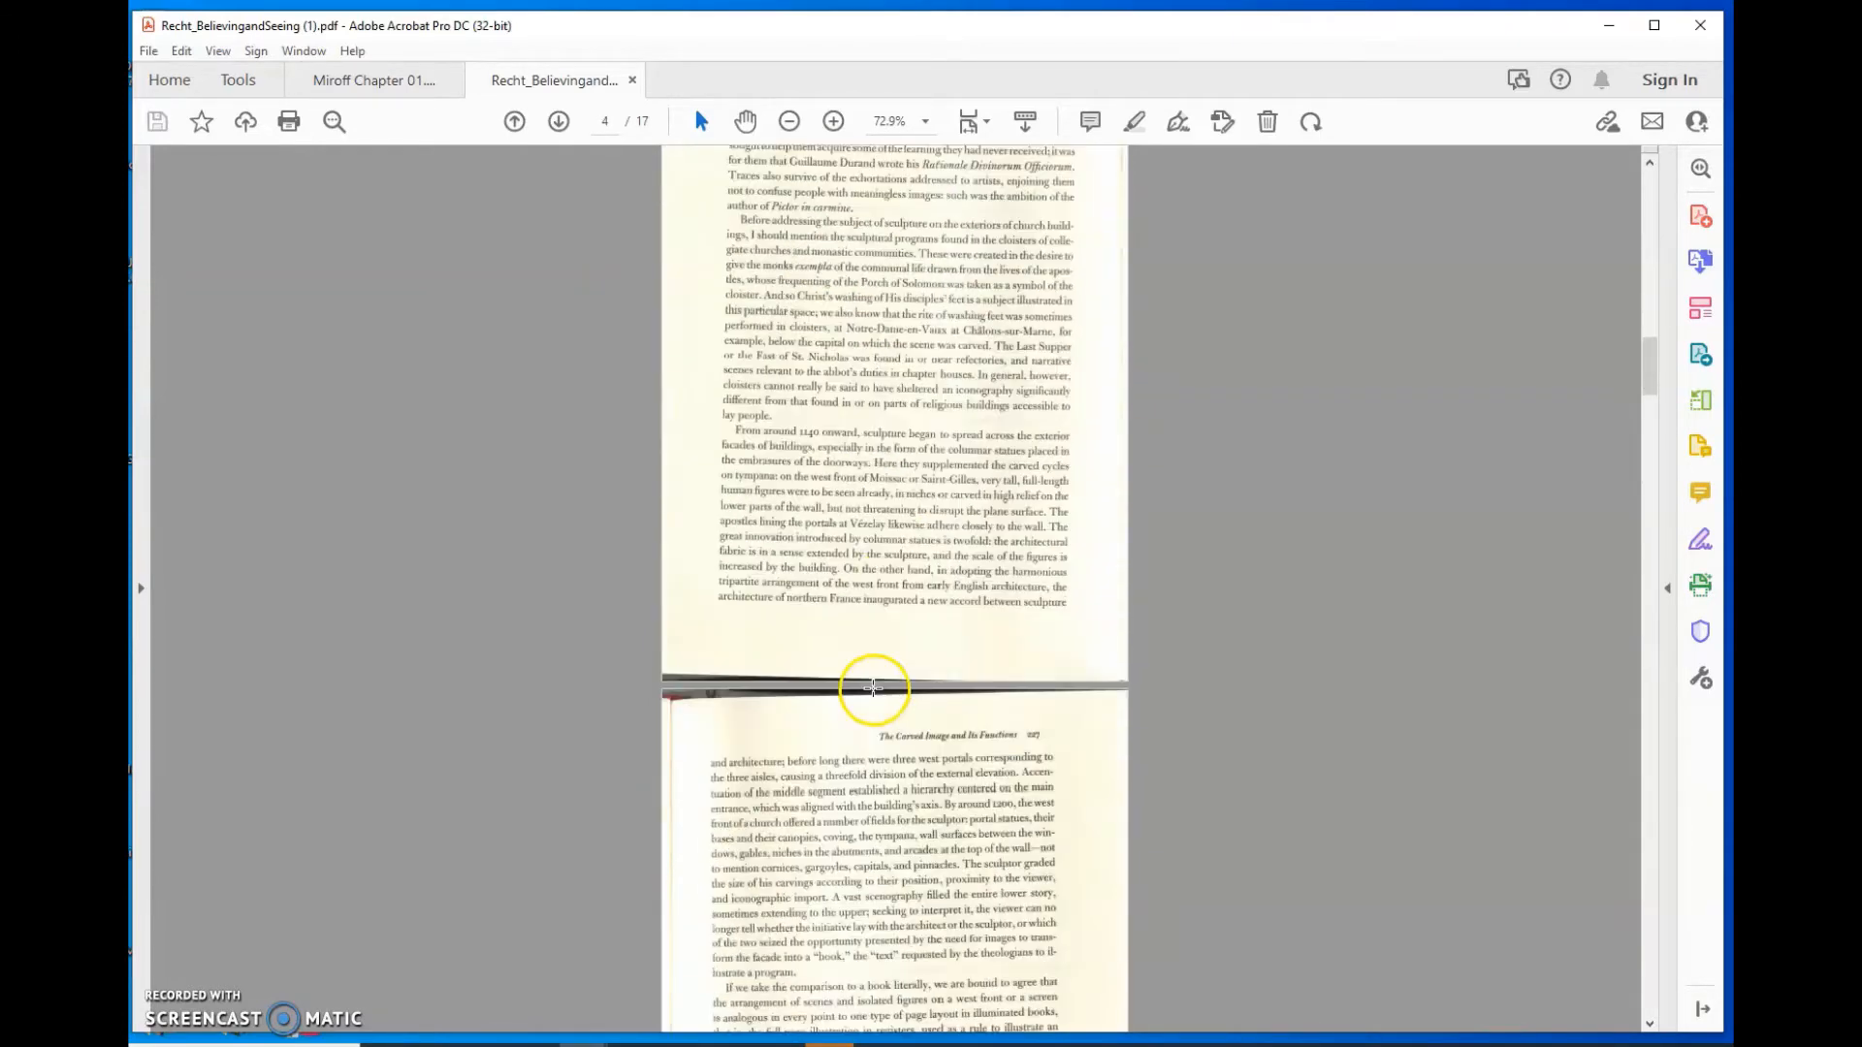
pyautogui.scroll(-4, 871, 690)
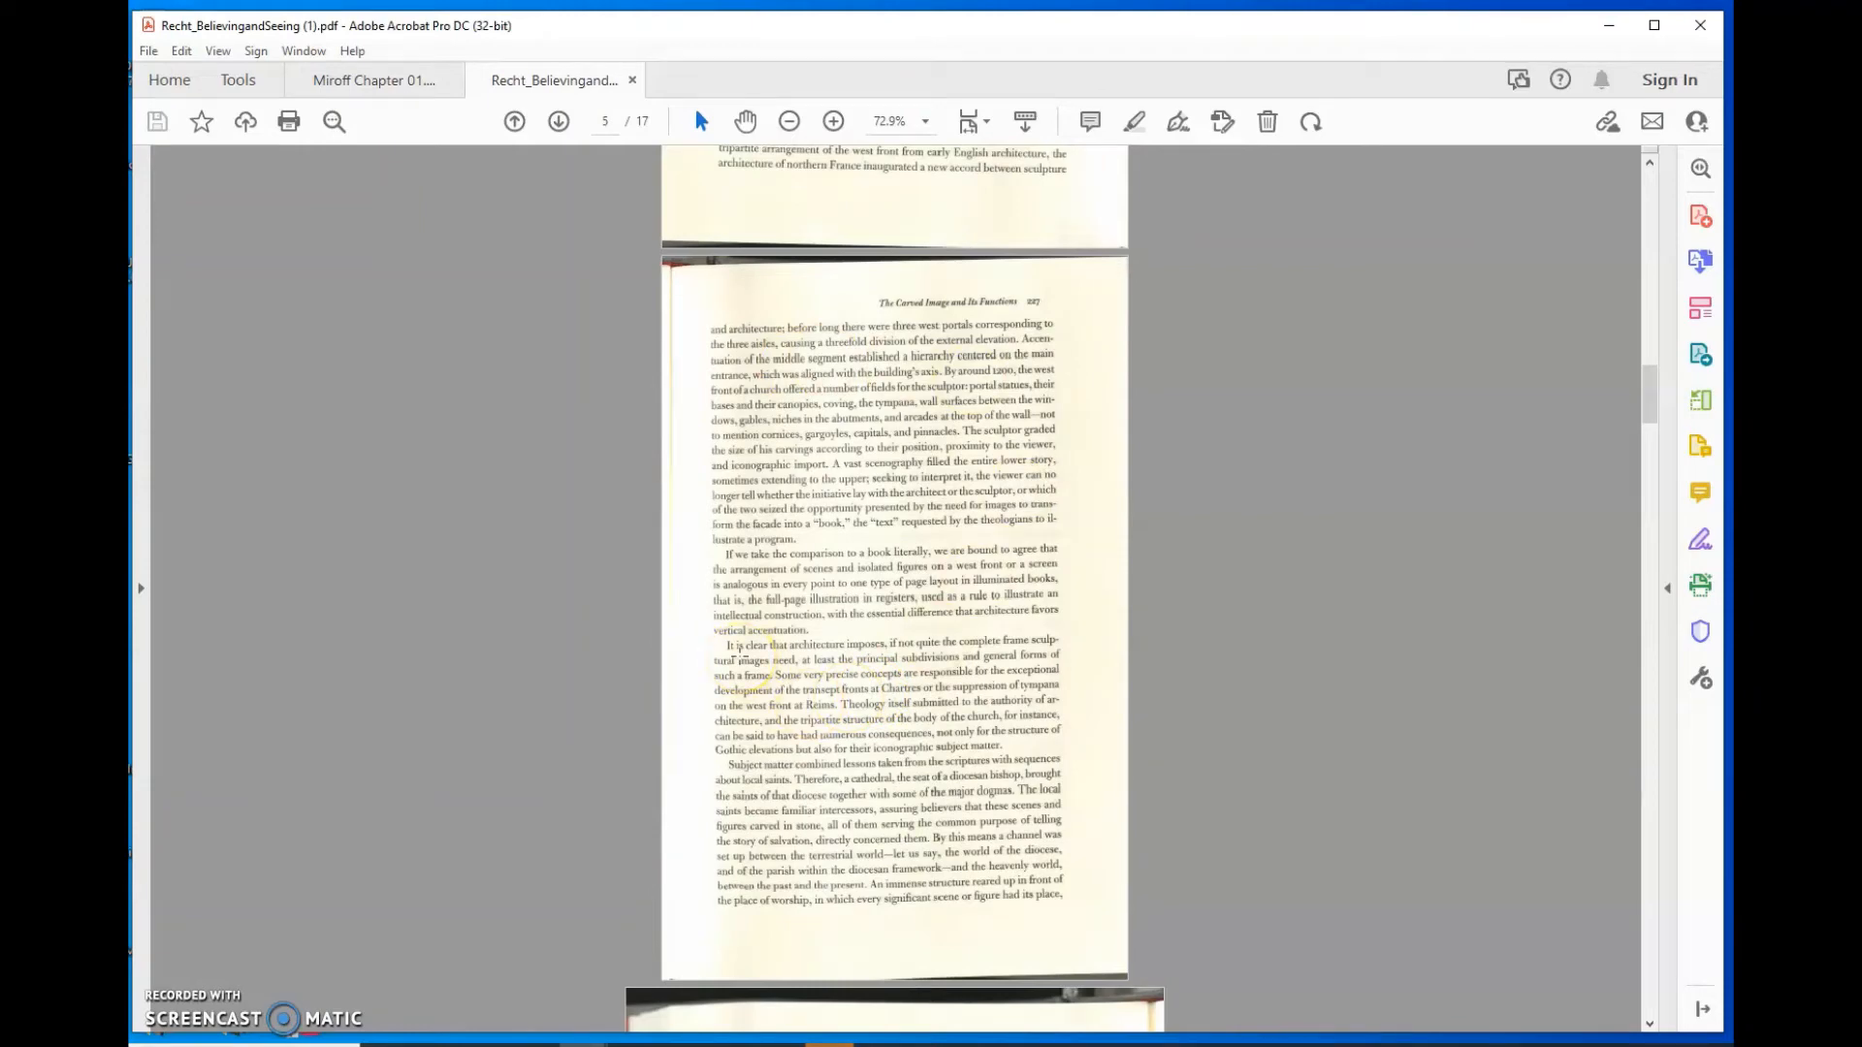
pyautogui.scroll(-20, 740, 649)
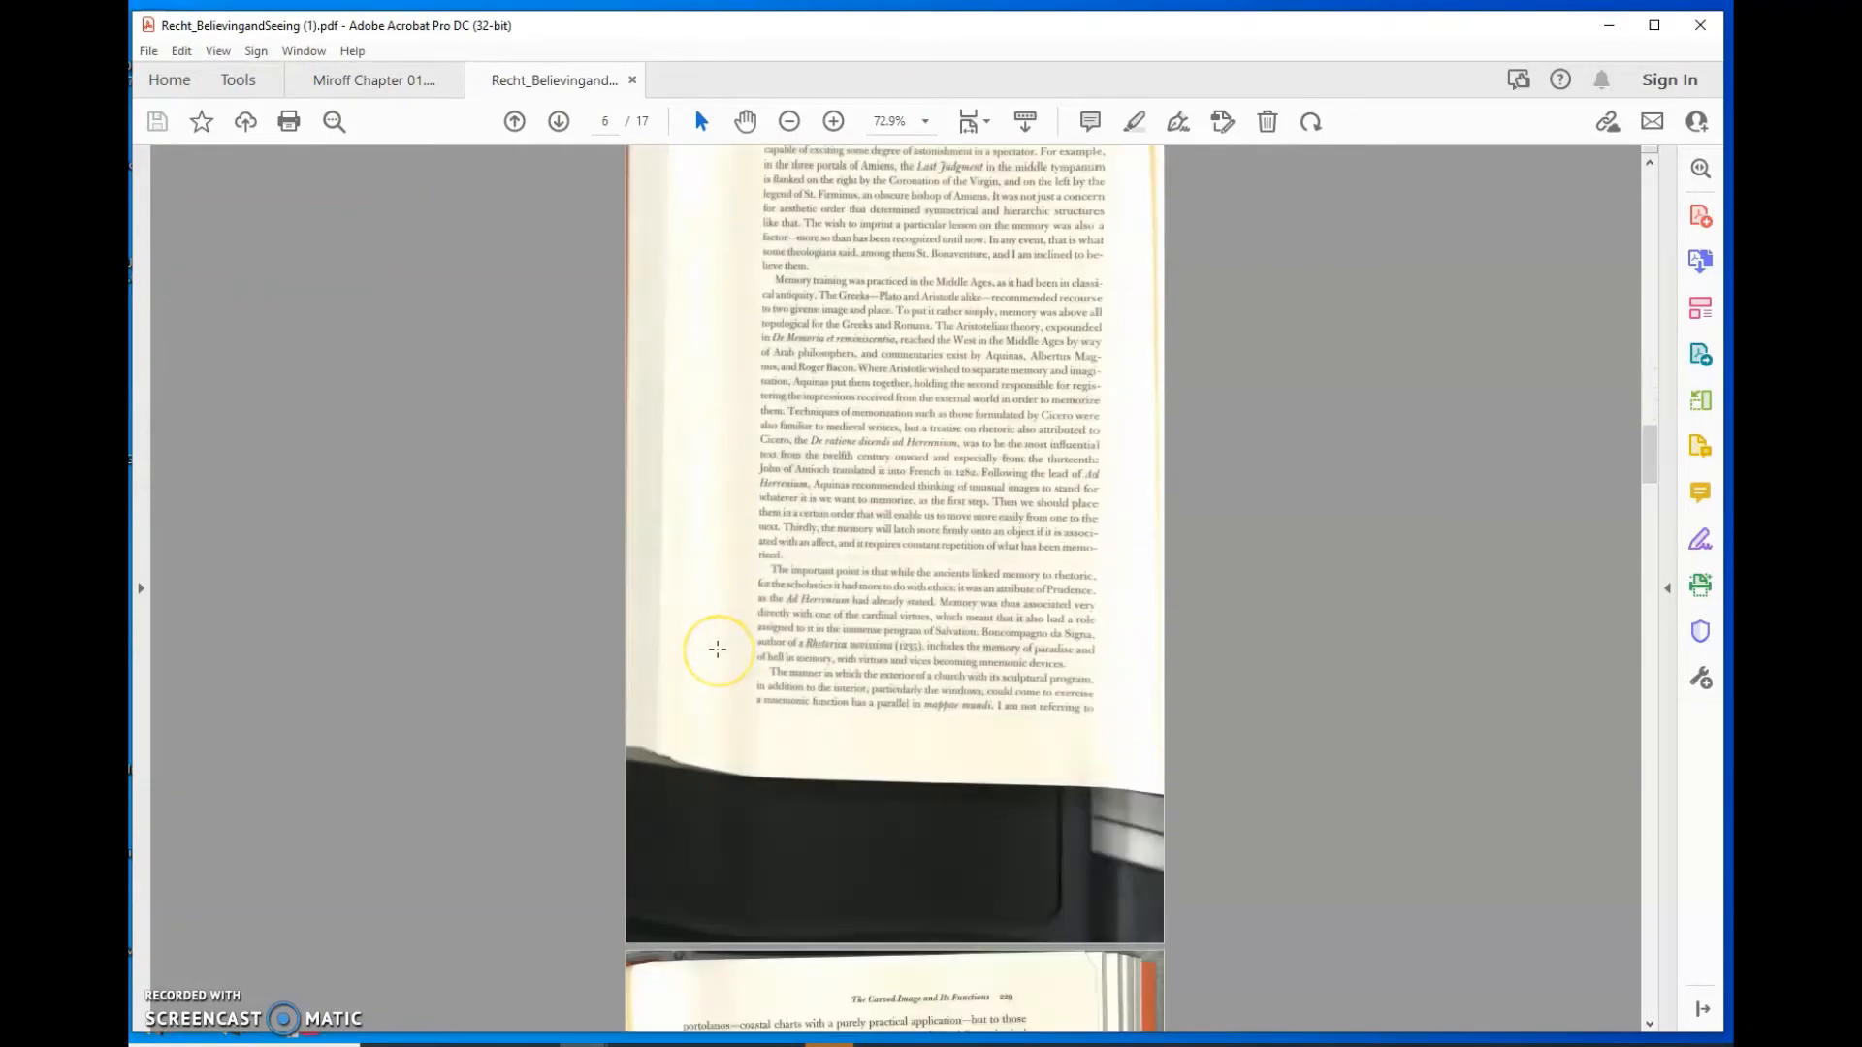
pyautogui.scroll(-13, 718, 649)
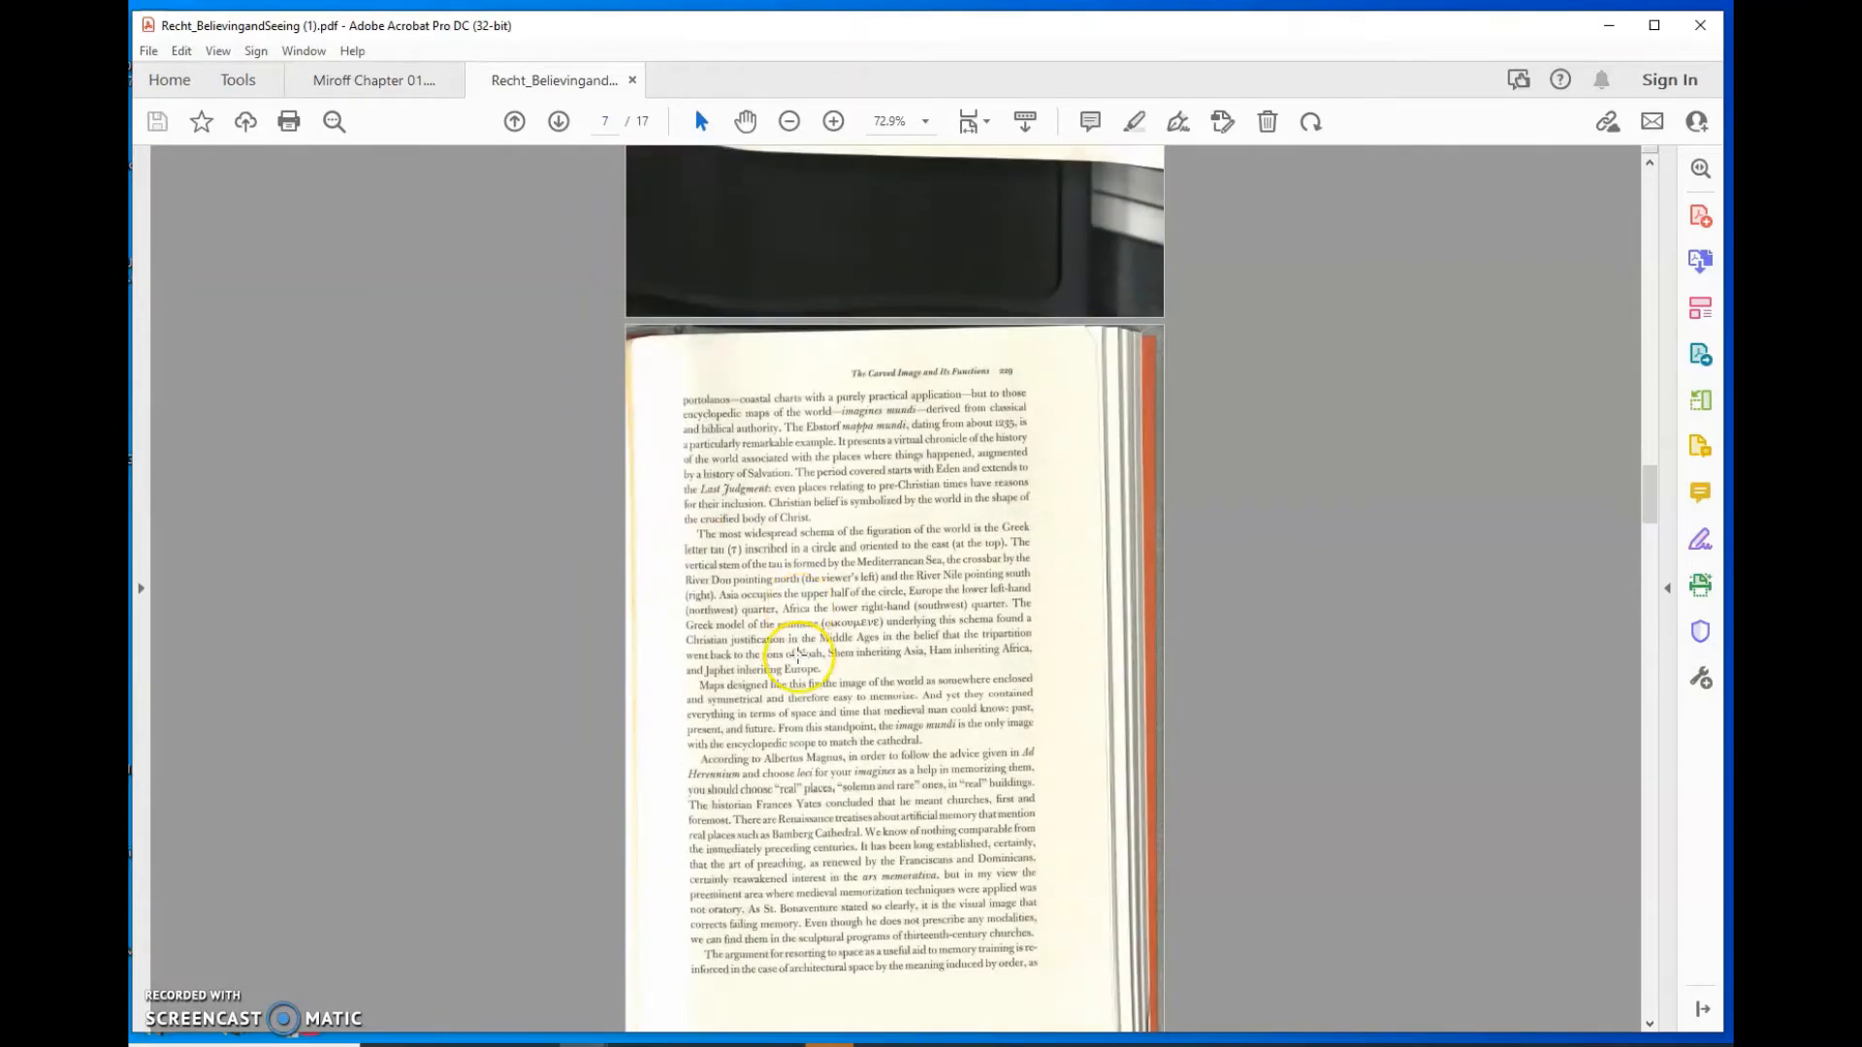
pyautogui.scroll(-4, 798, 656)
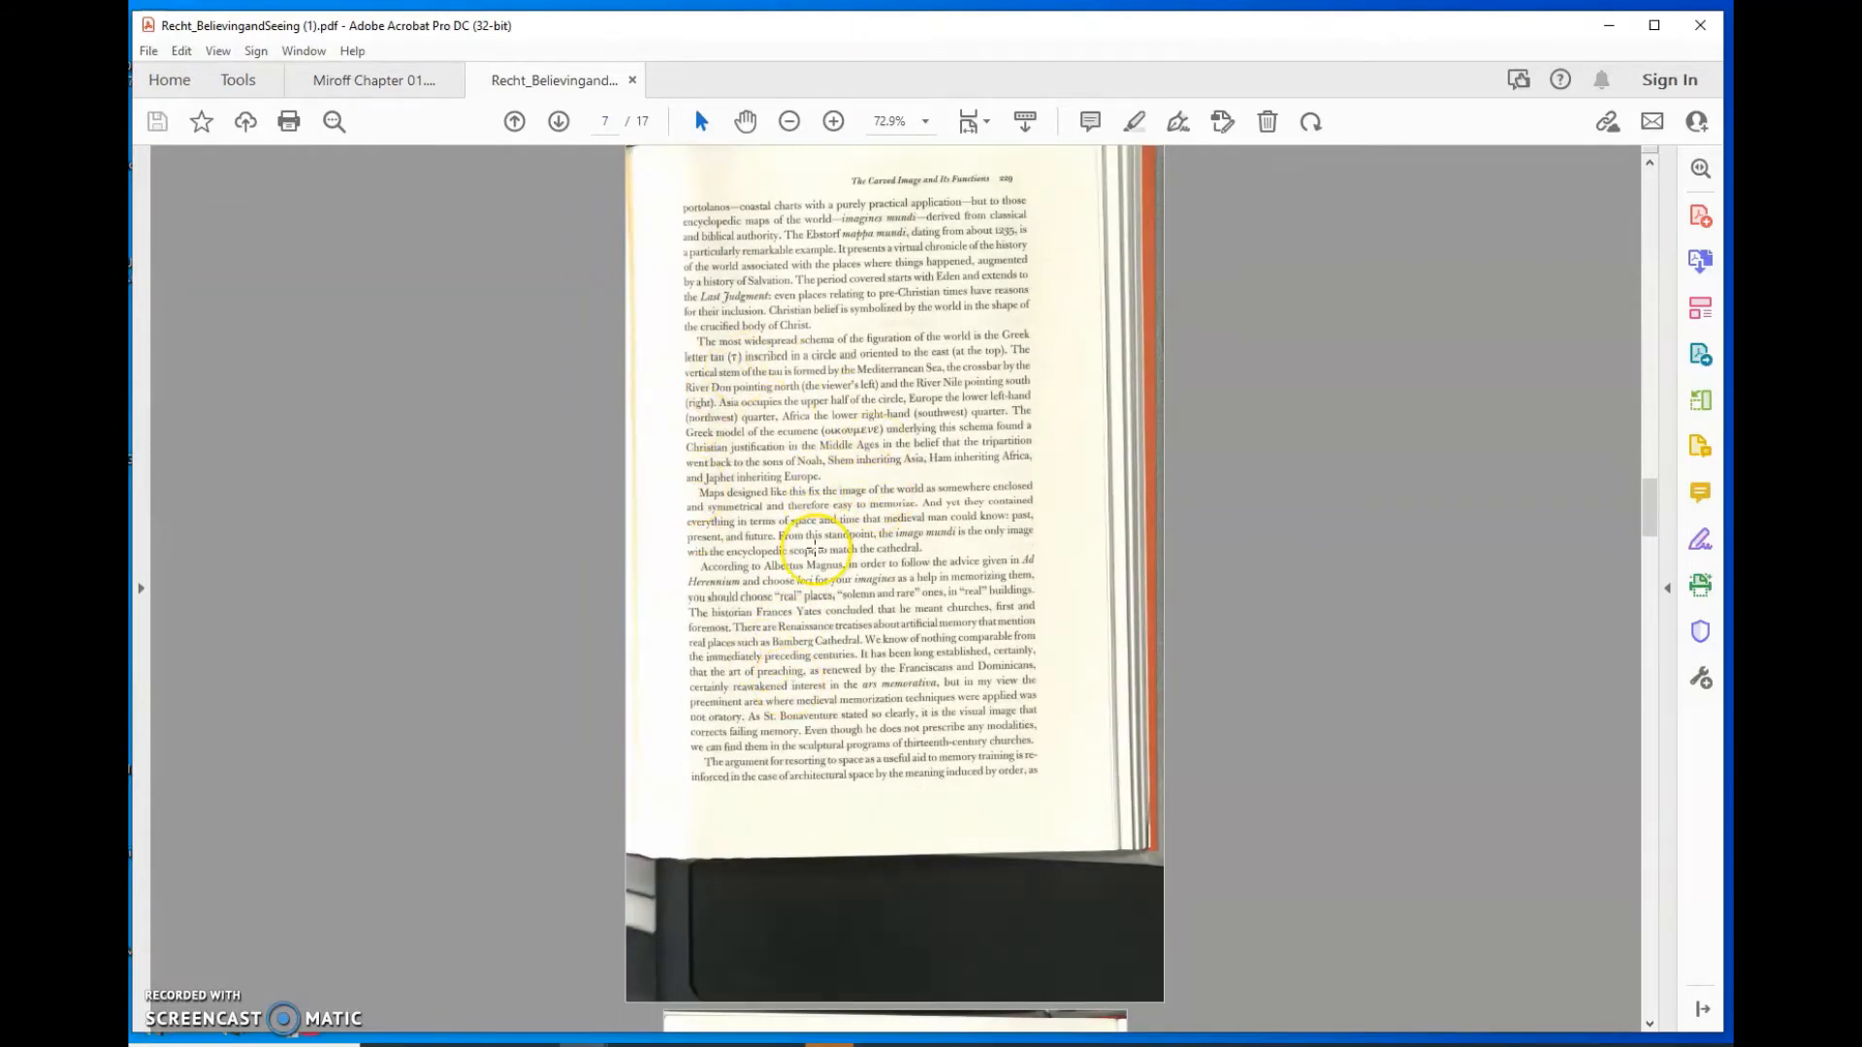
pyautogui.scroll(-16, 814, 551)
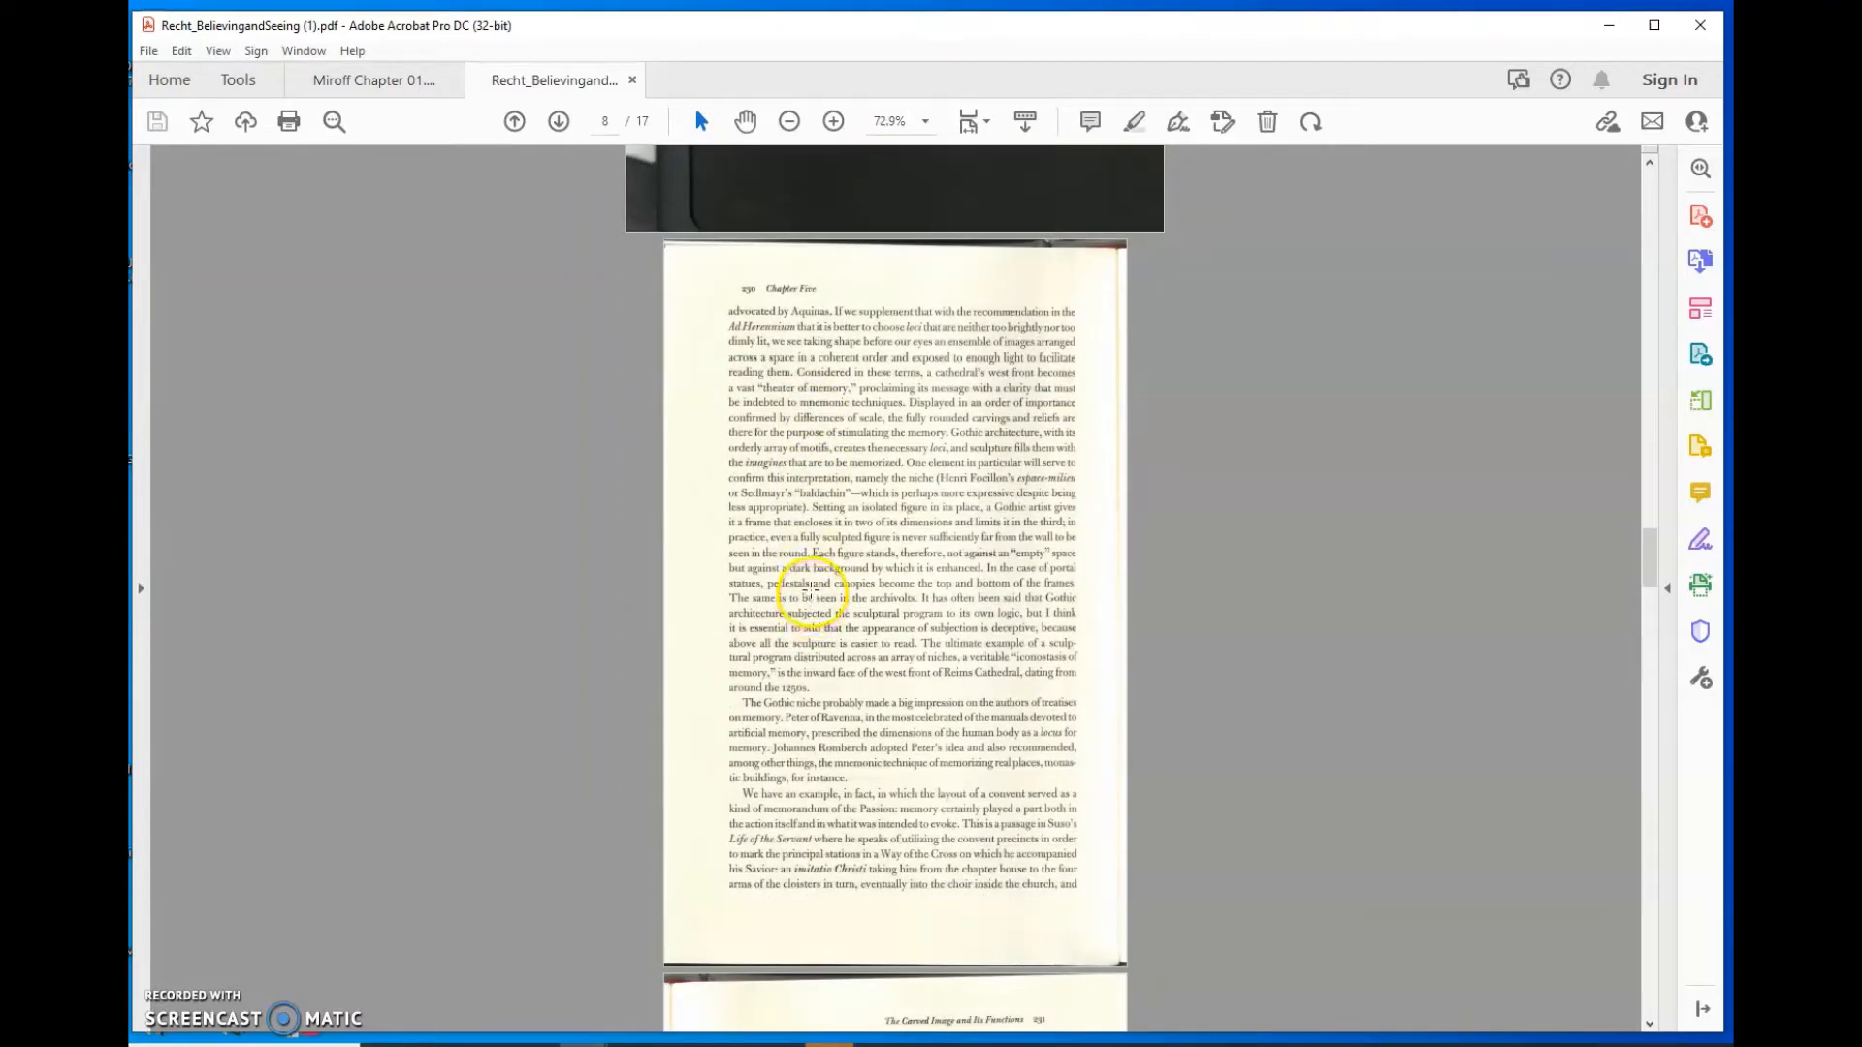
pyautogui.scroll(-9, 846, 635)
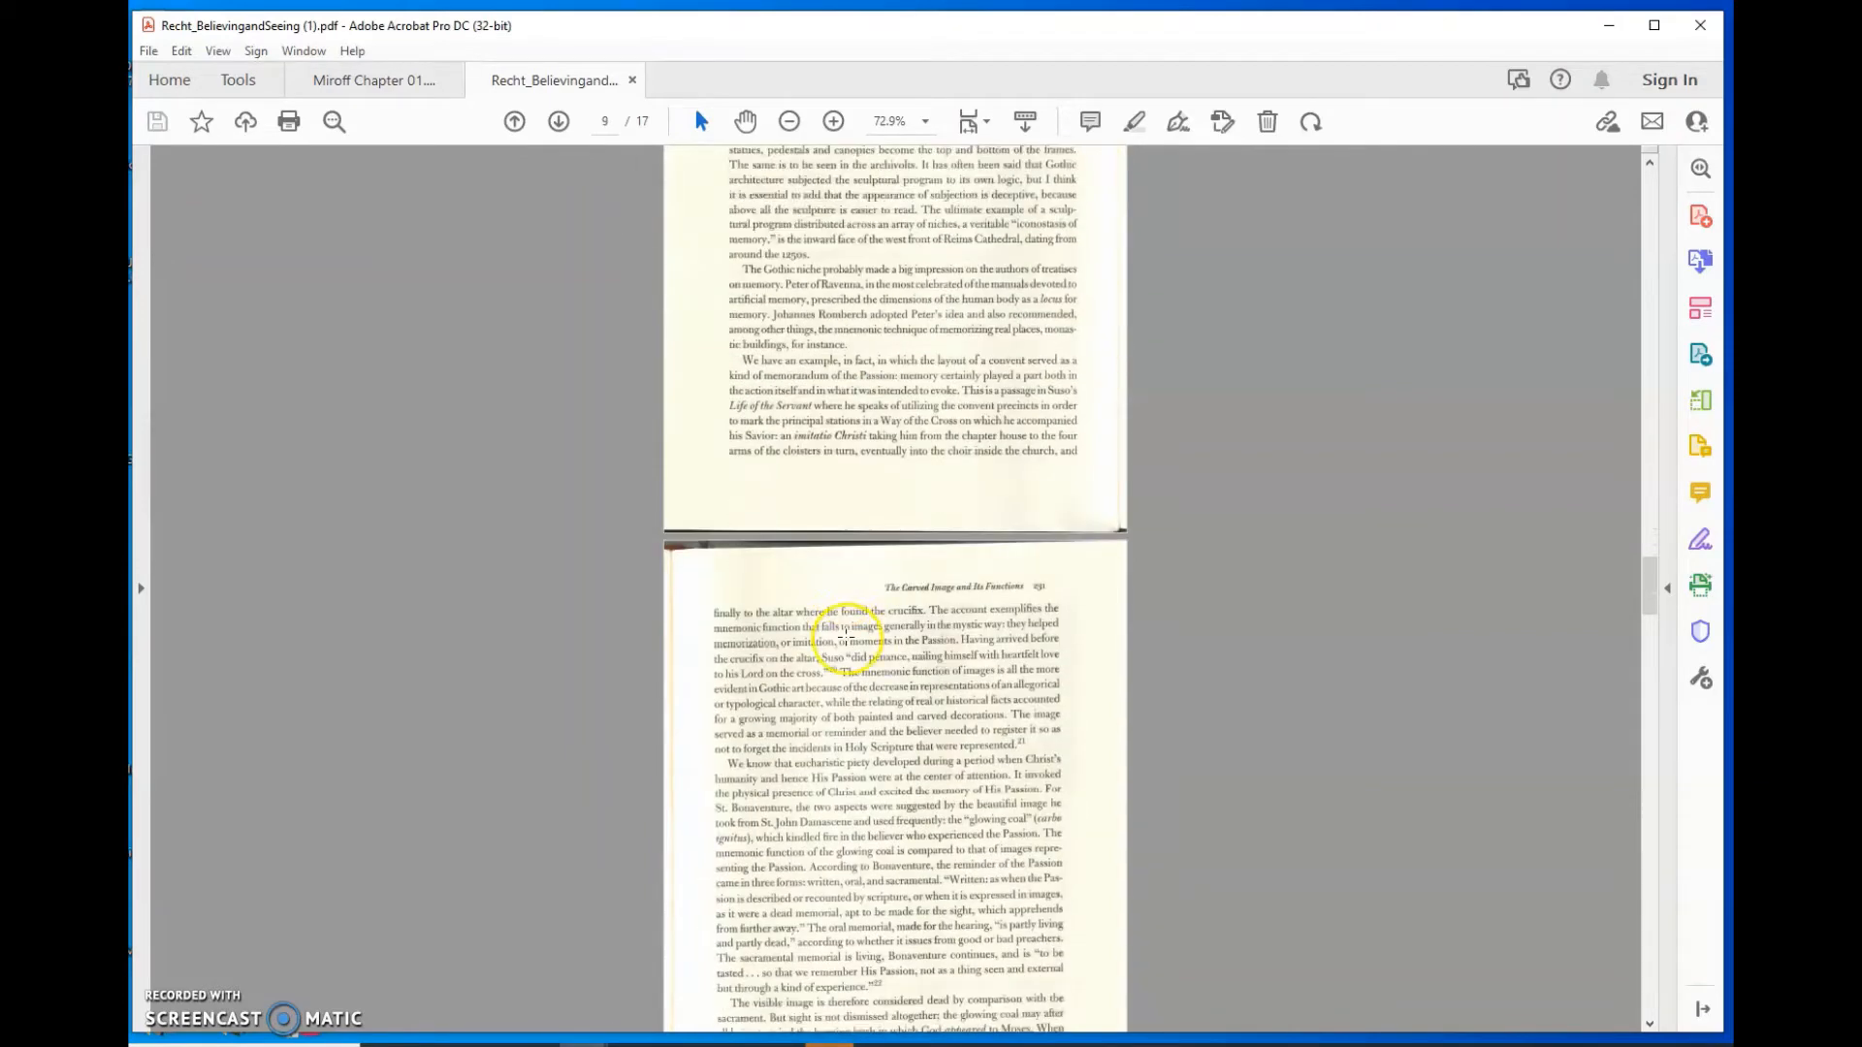
pyautogui.scroll(-3, 846, 635)
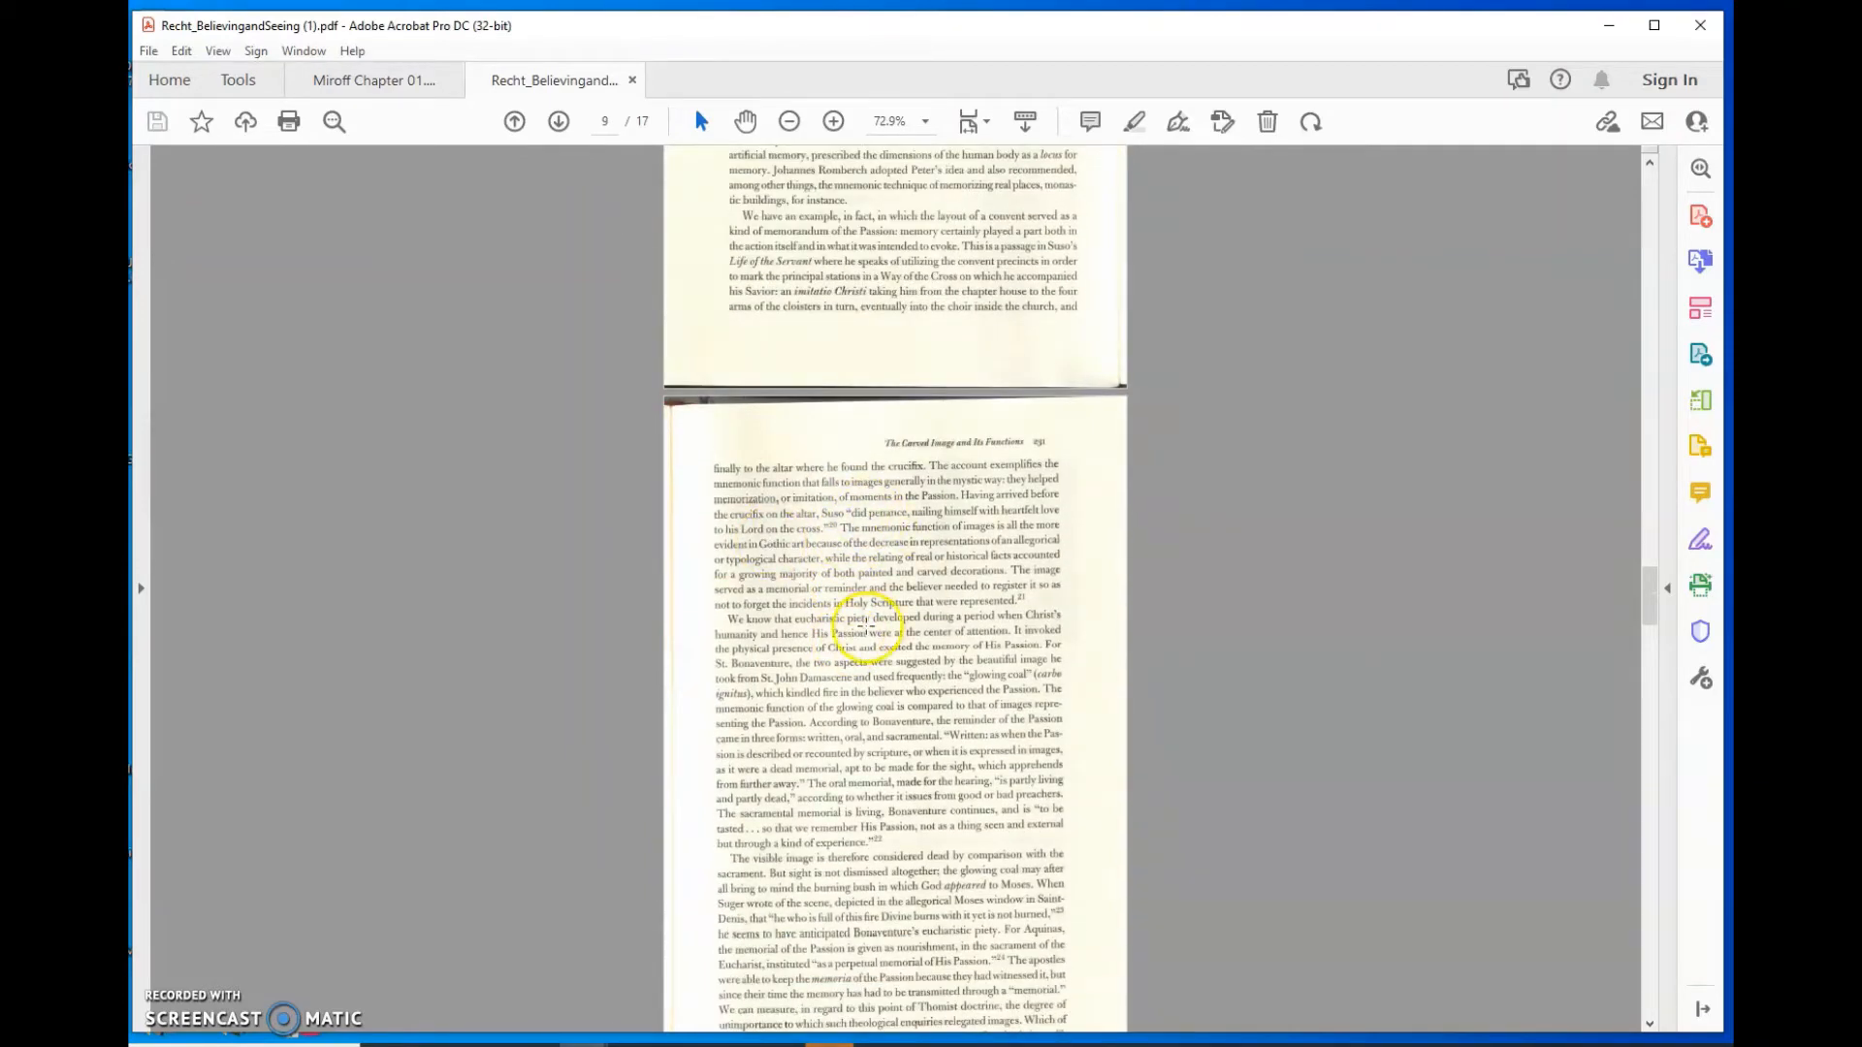
pyautogui.scroll(-10, 855, 626)
pyautogui.scroll(-11, 856, 642)
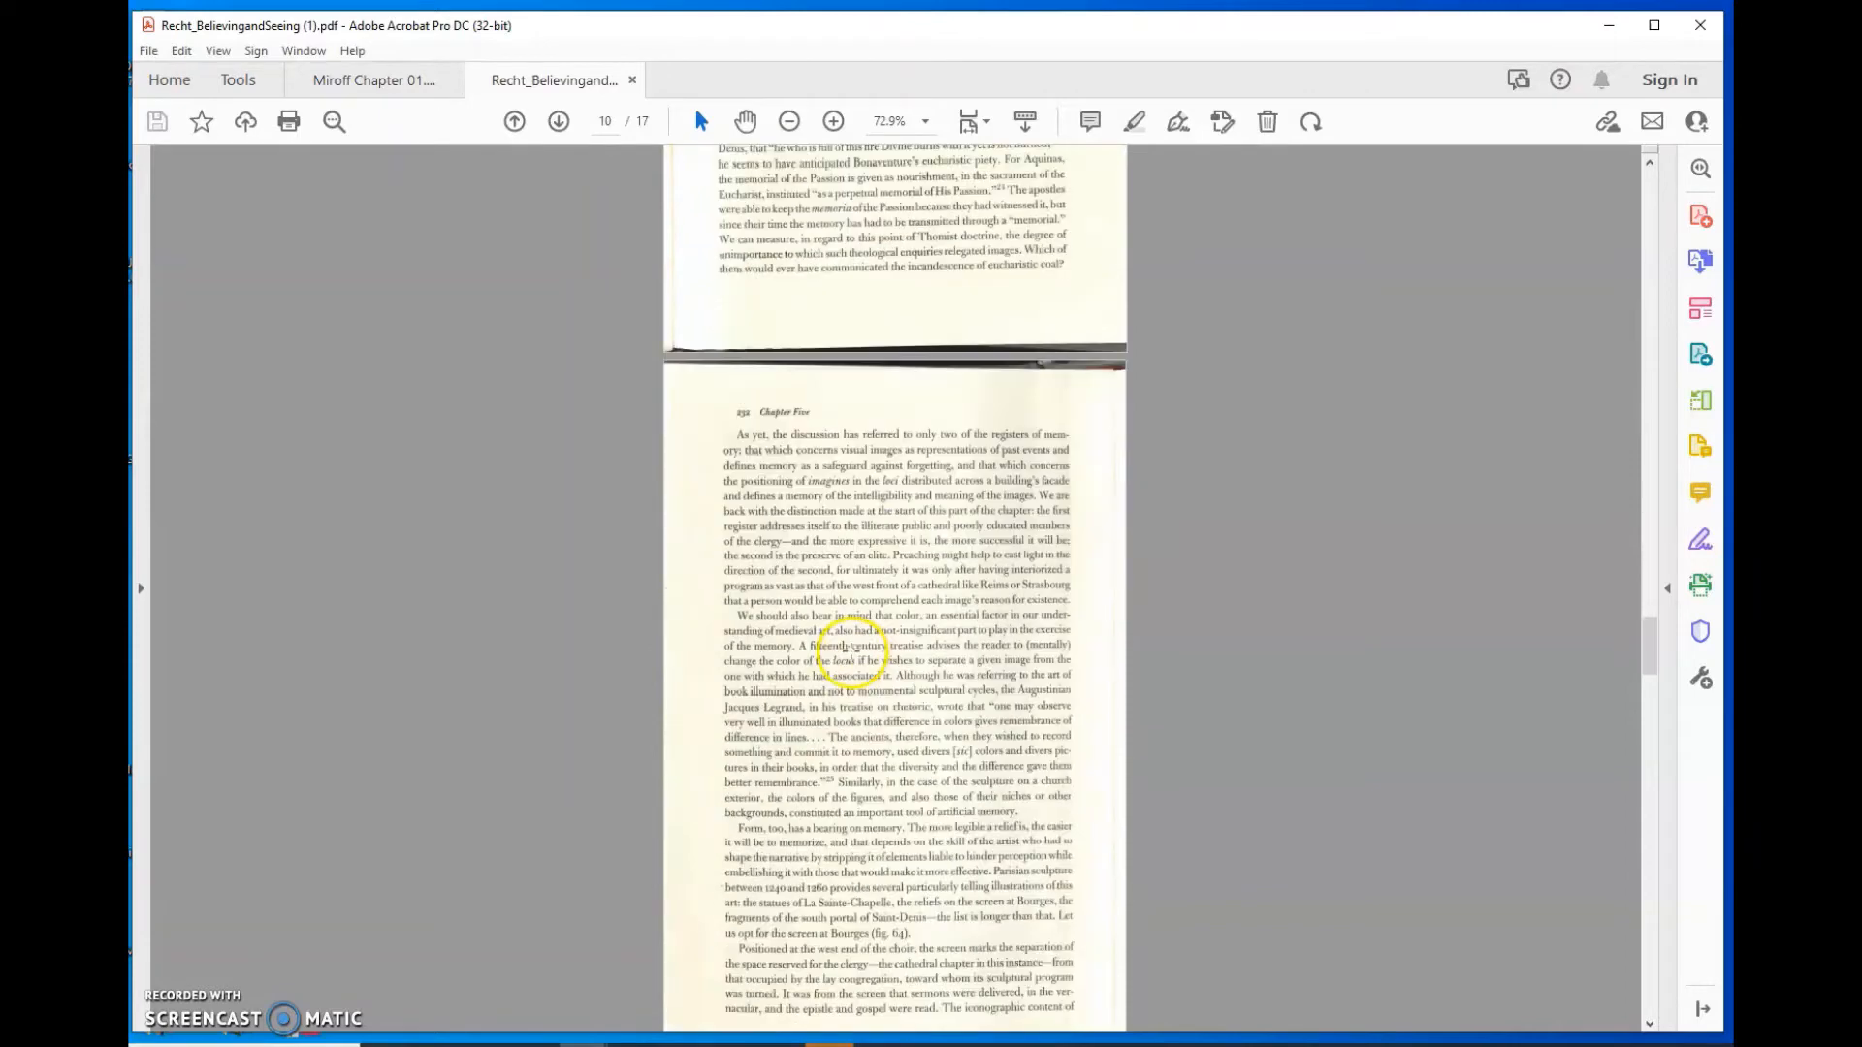
pyautogui.scroll(16, 850, 652)
pyautogui.scroll(12, 847, 659)
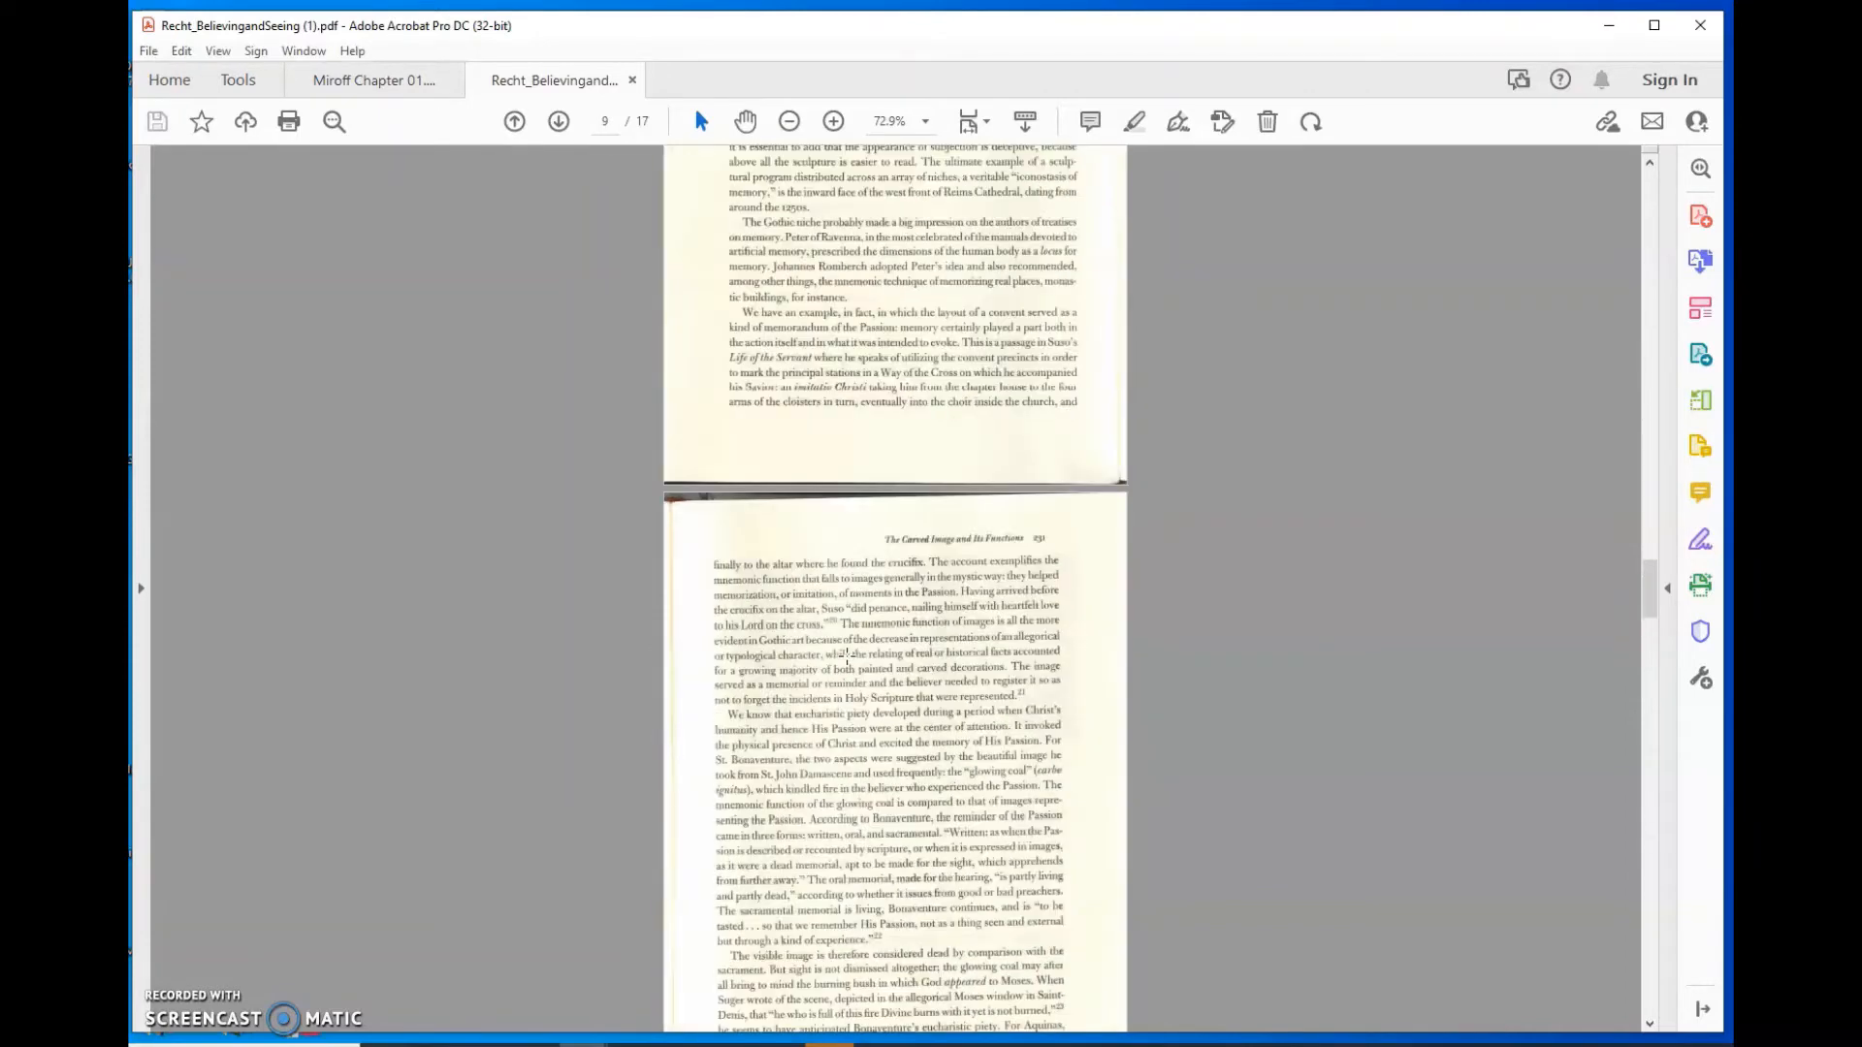
# Step: Inspect the Read Out Loud options for the scanned Recht PDF and close them
pyautogui.click(218, 53)
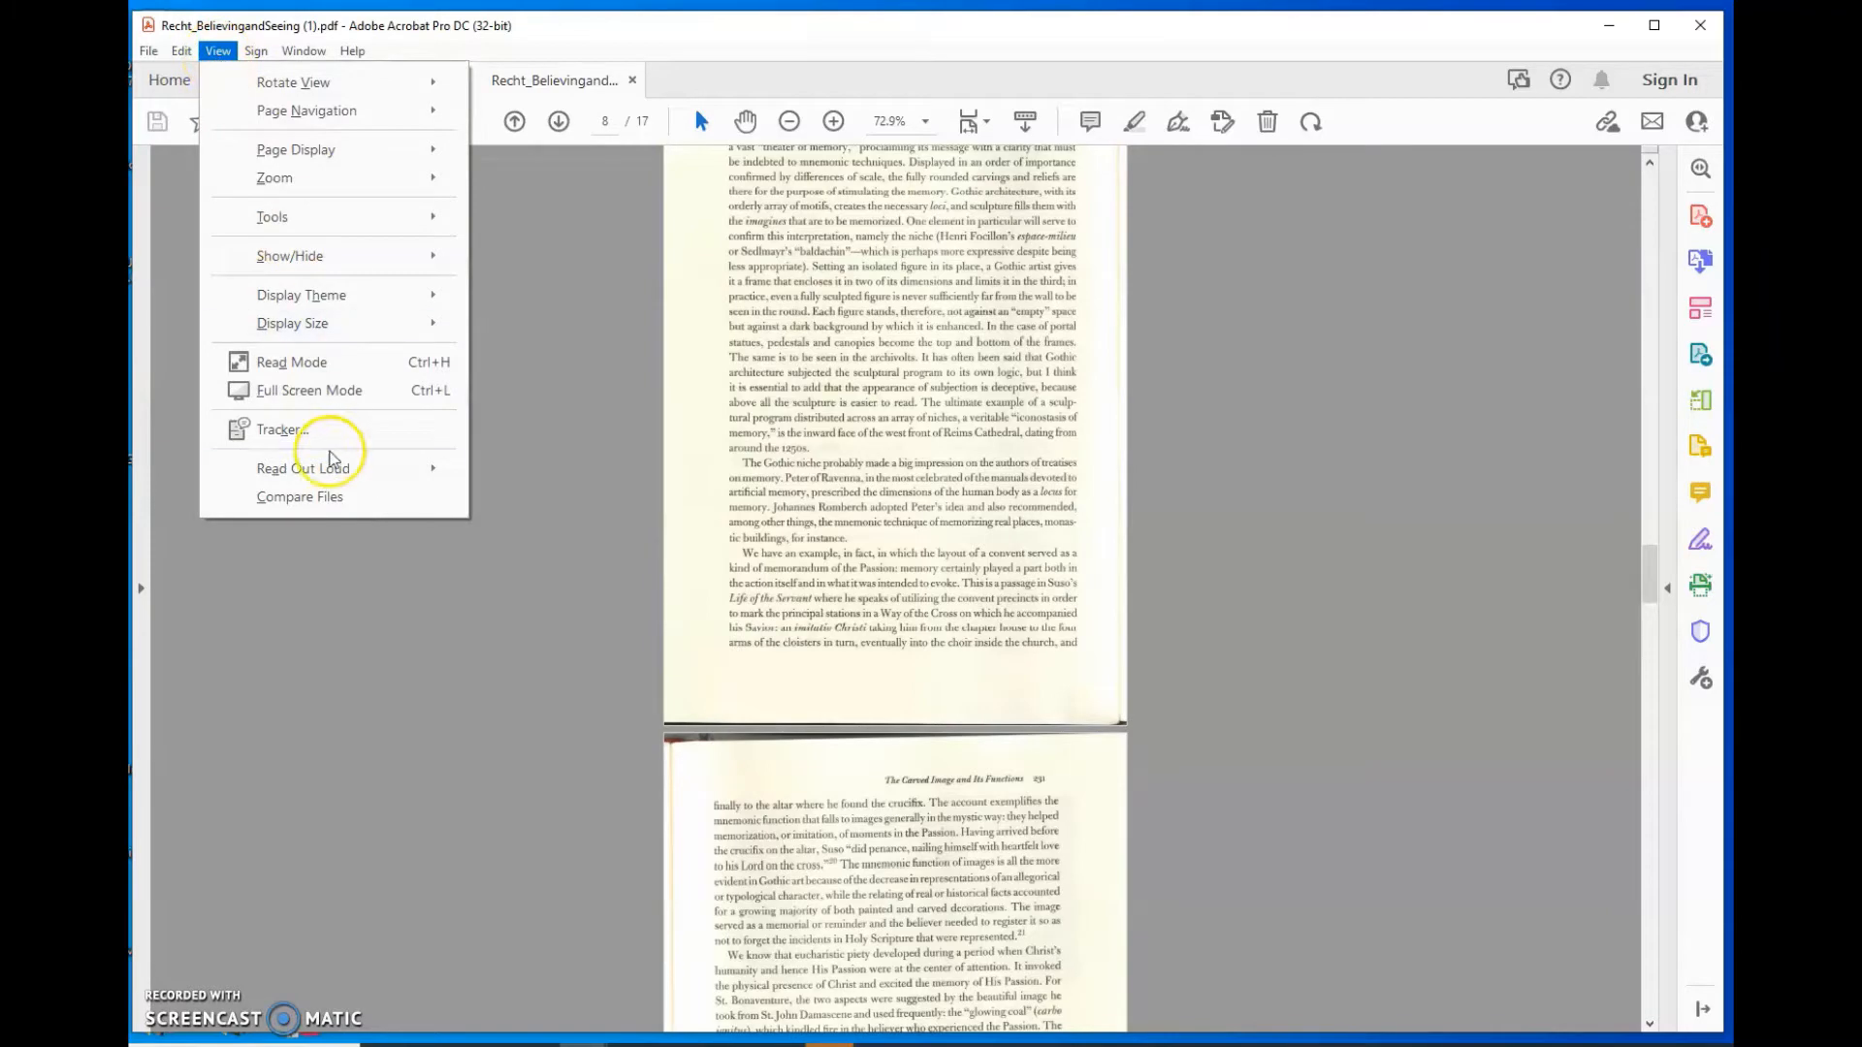
pyautogui.moveTo(333, 468)
pyautogui.click(534, 476)
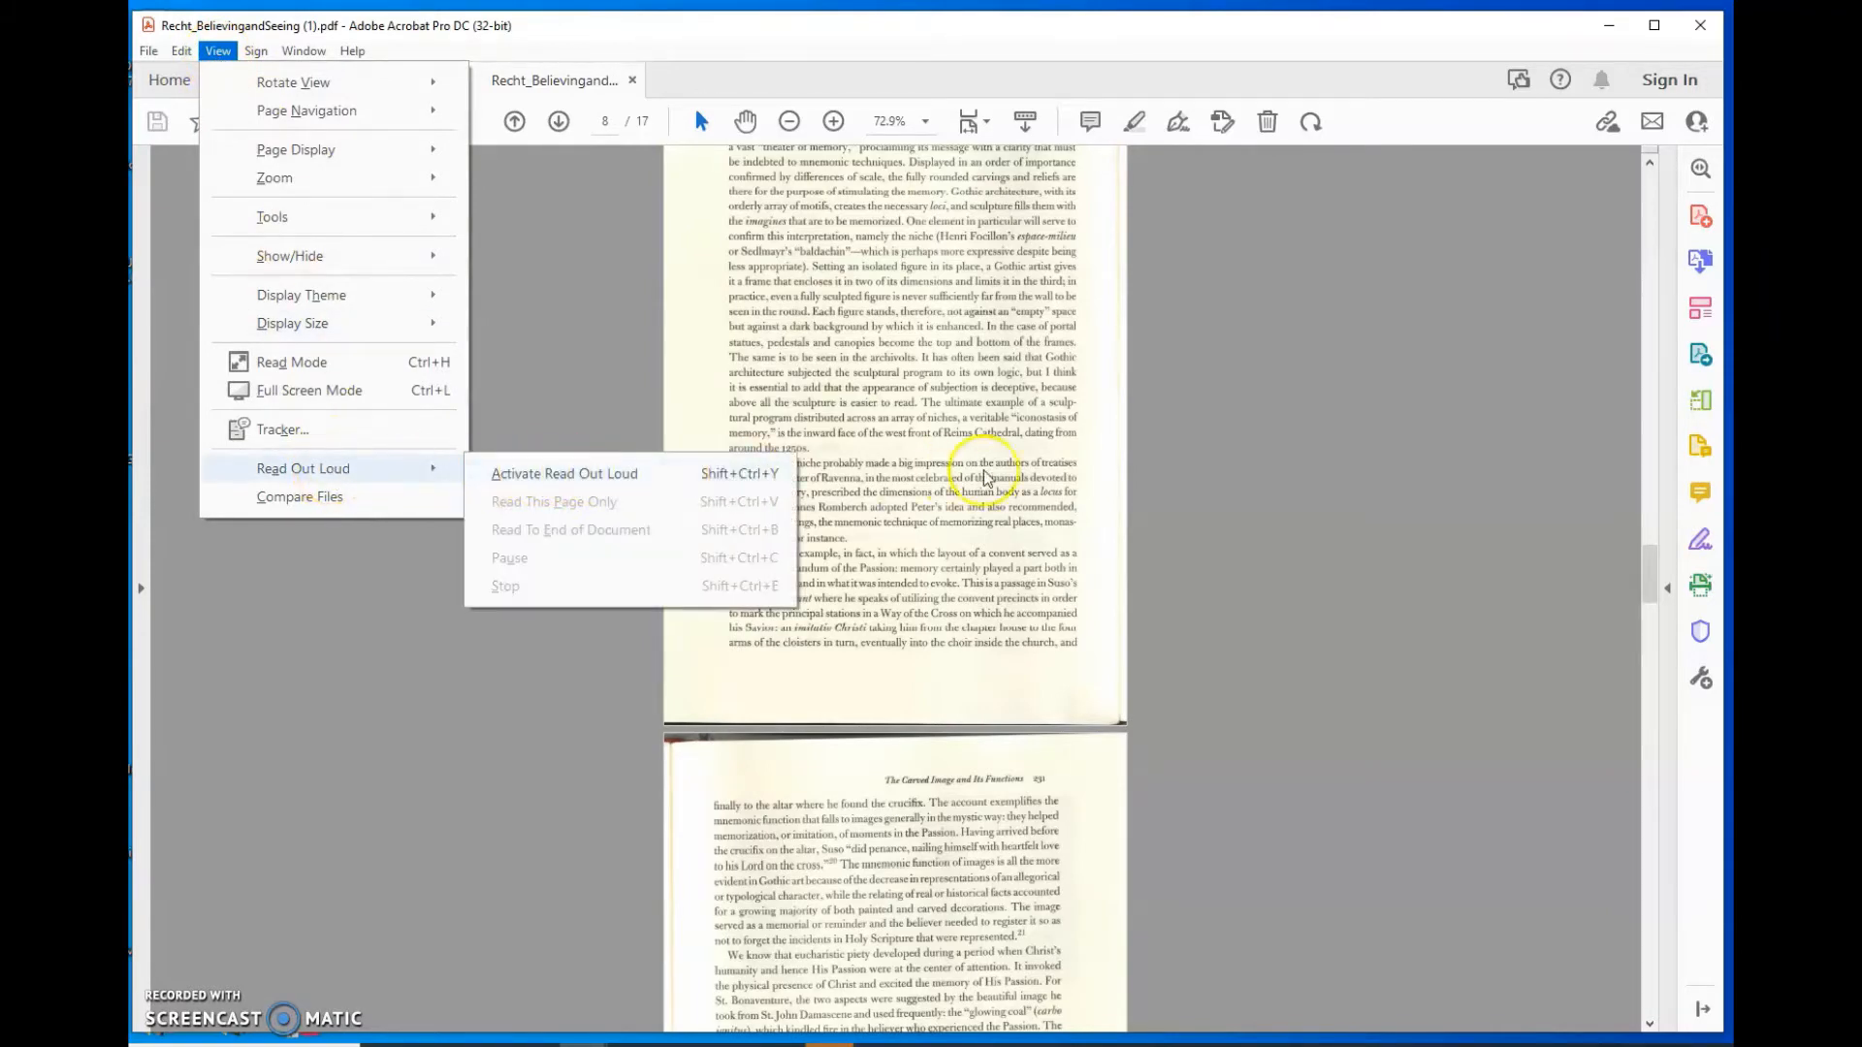
pyautogui.click(997, 469)
pyautogui.click(1028, 412)
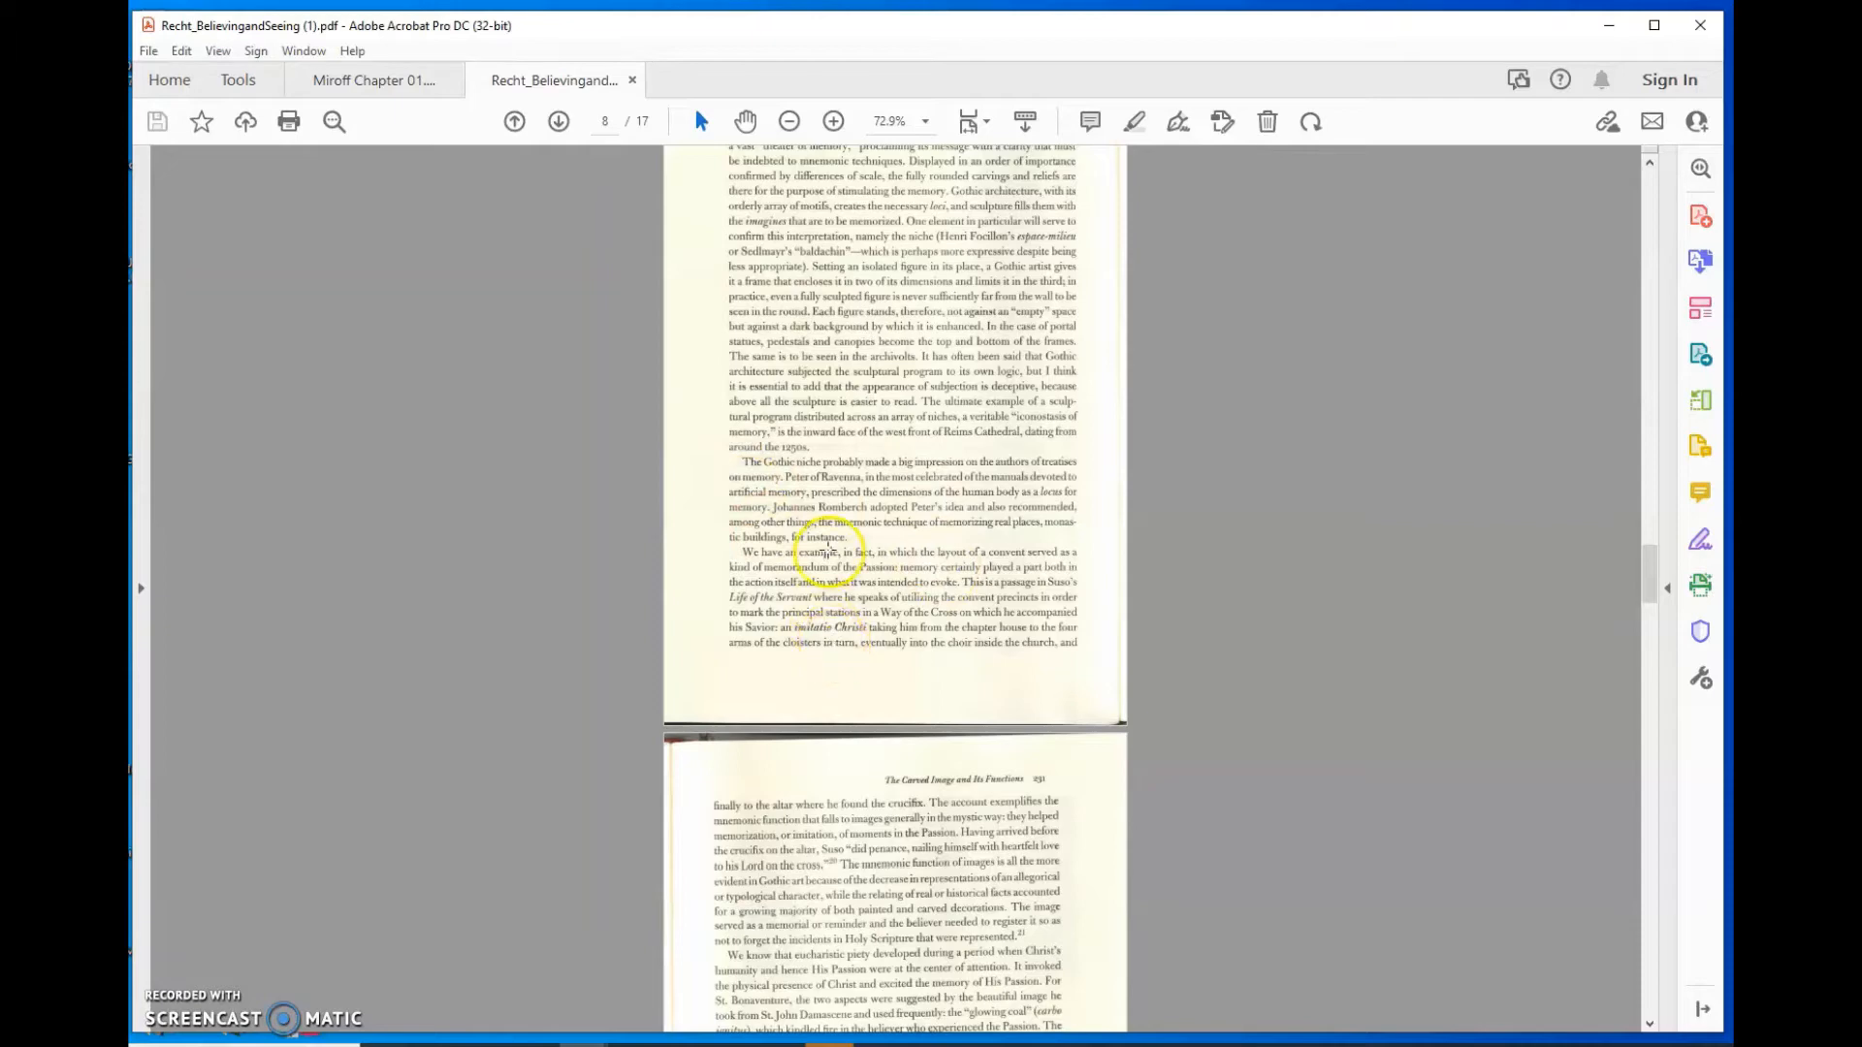
# Step: Try selecting text on page 8 of the Recht scan to check whether its words are selectable
pyautogui.scroll(4, 824, 557)
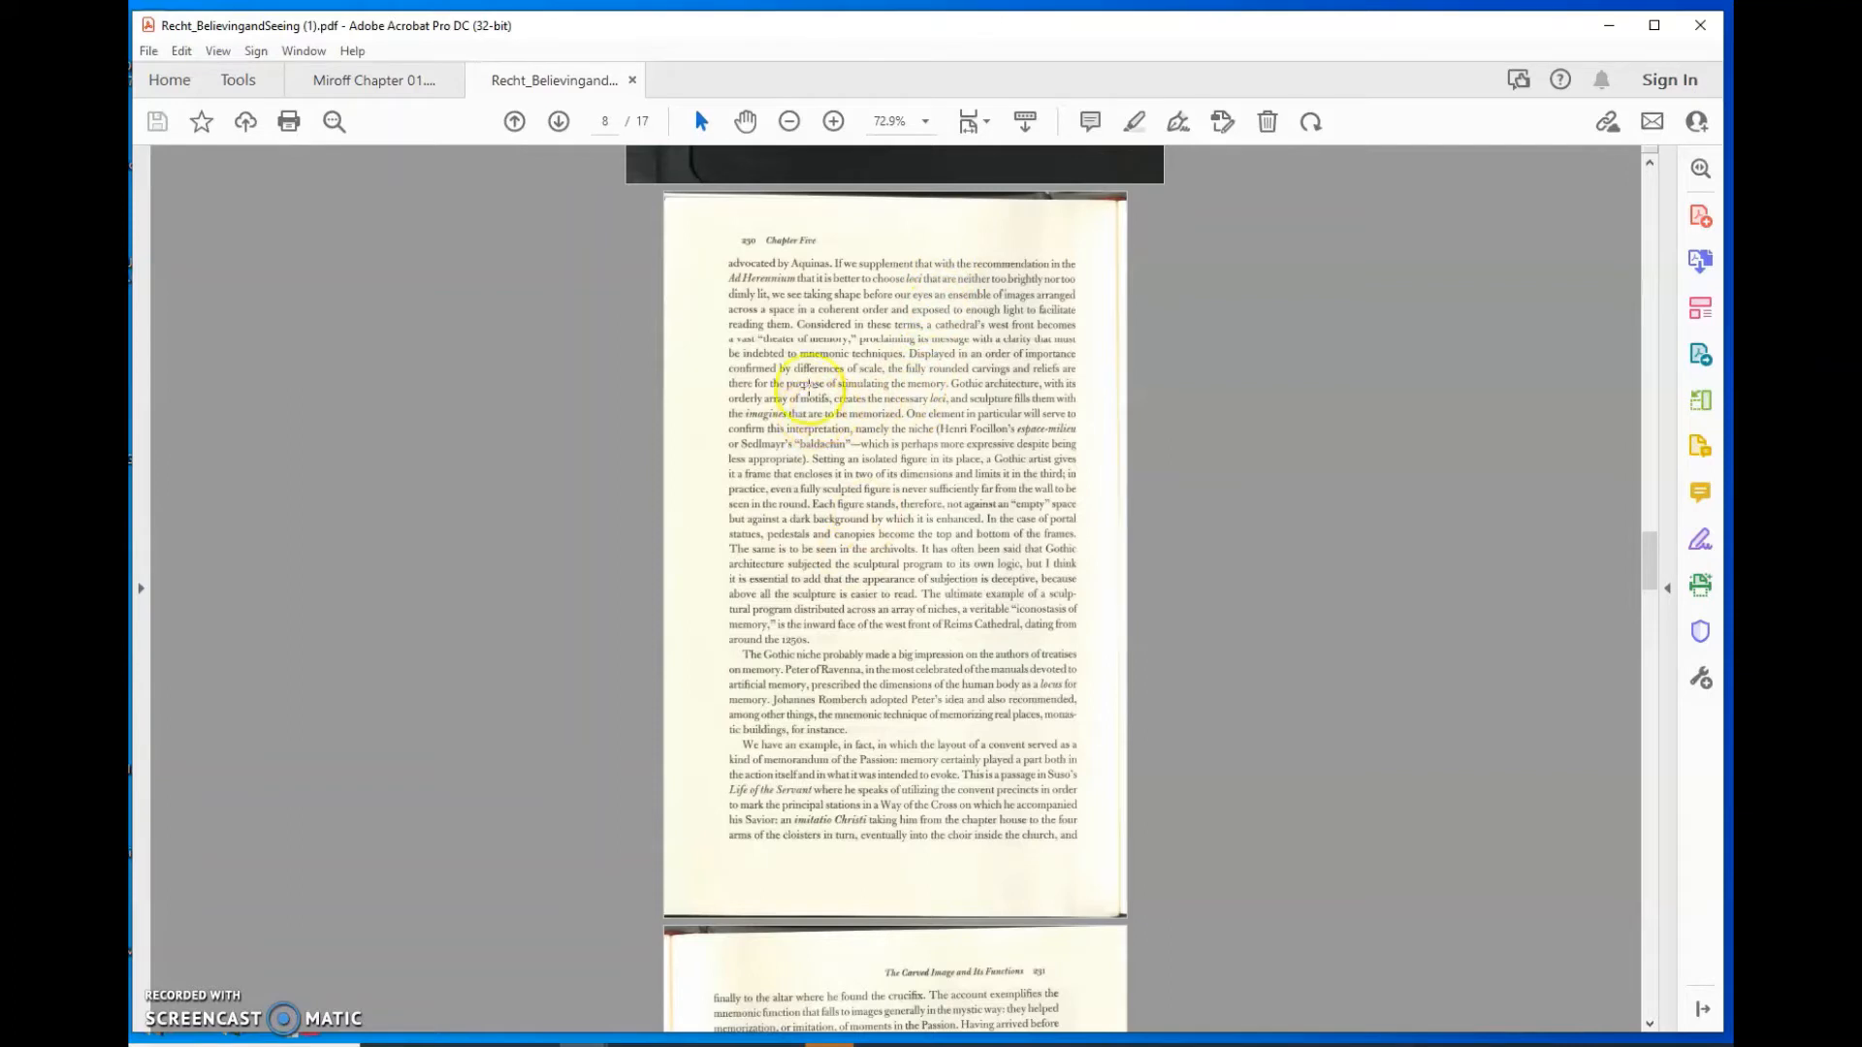
pyautogui.click(899, 472)
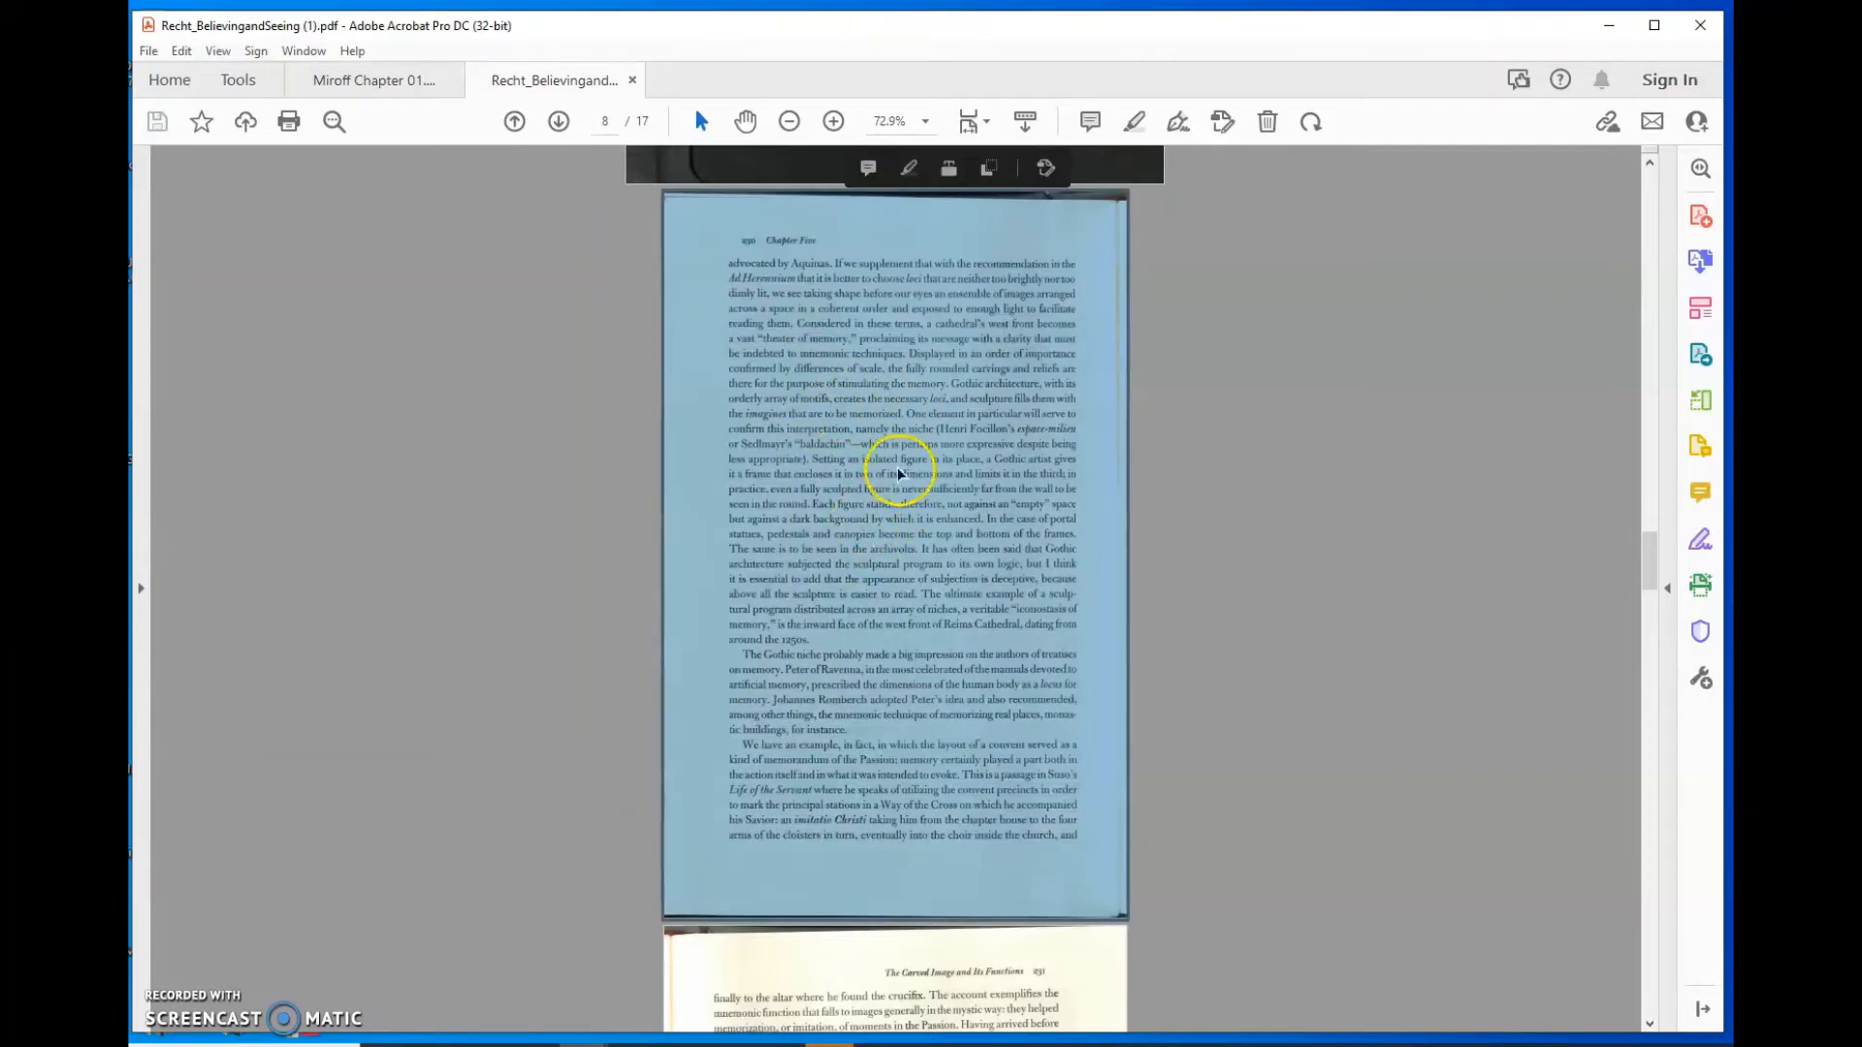
pyautogui.click(873, 231)
pyautogui.click(906, 586)
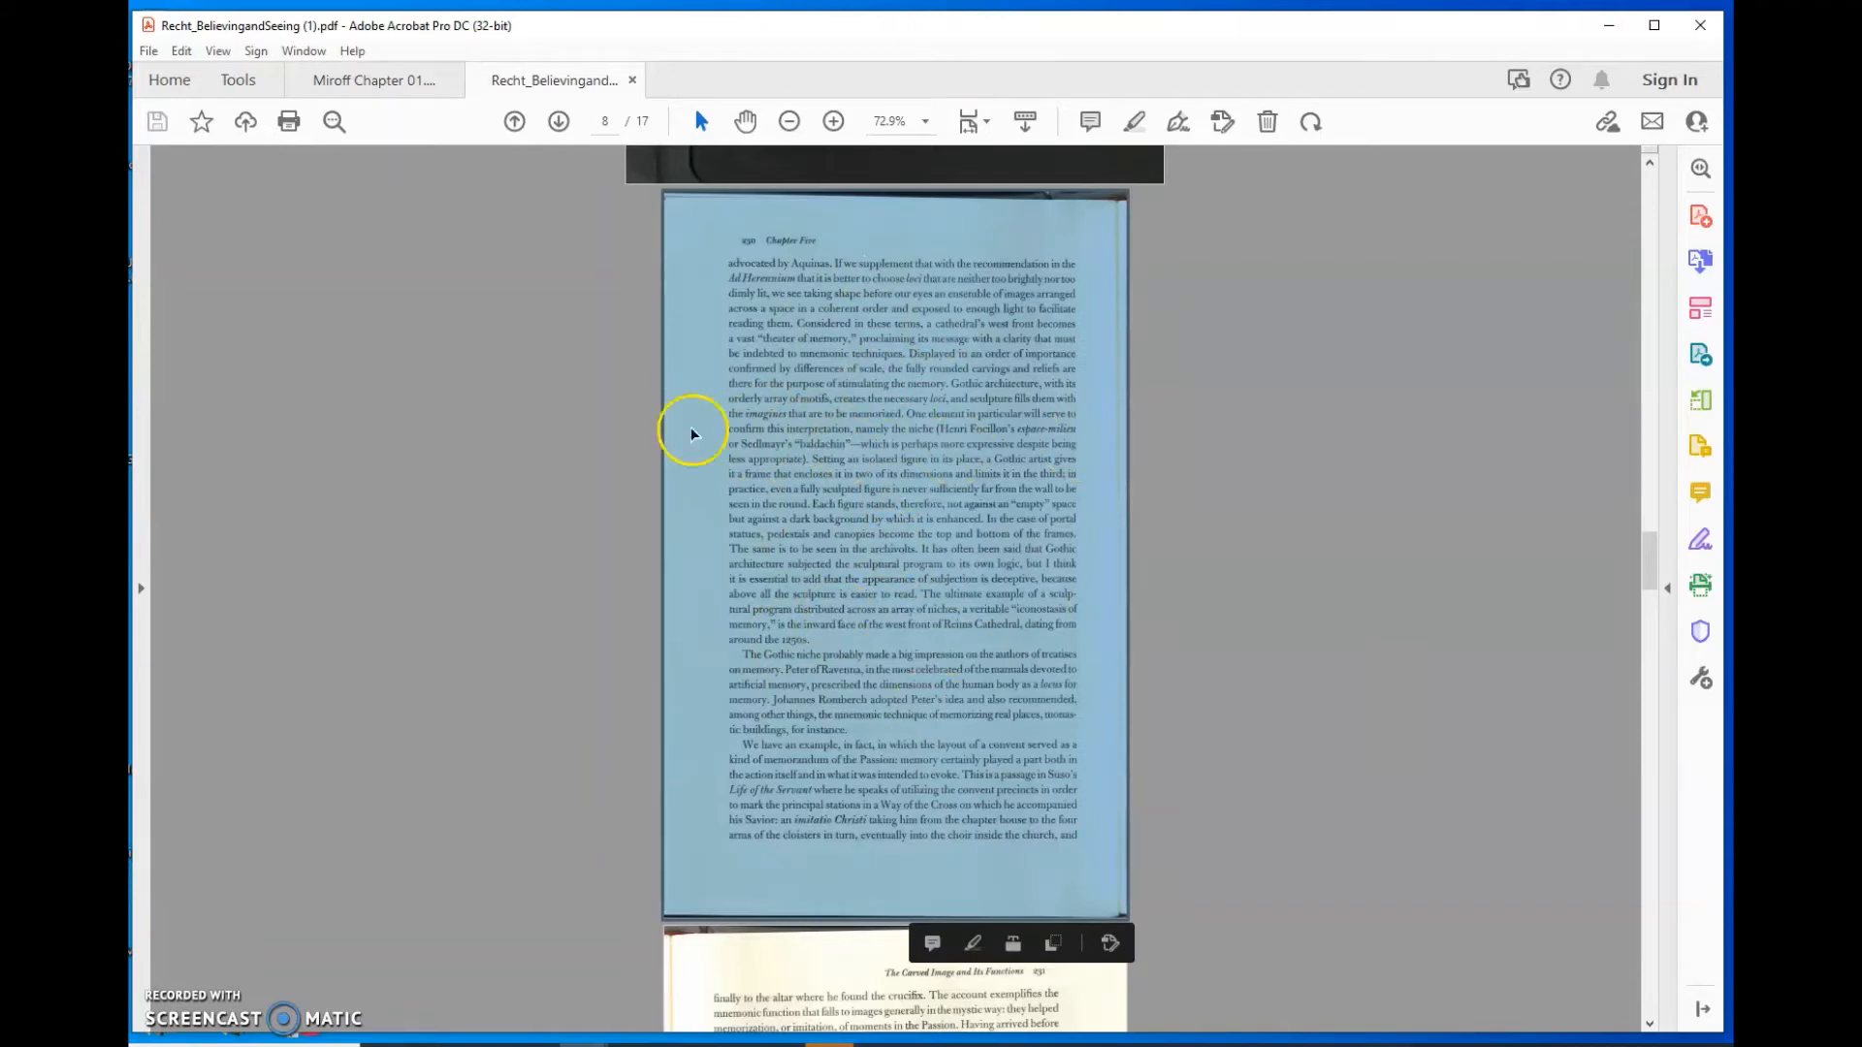
# Step: In Miroff Chapter 01.pdf, test text selection on the chapter title and the opening paragraphs, and clear the selection
pyautogui.click(375, 81)
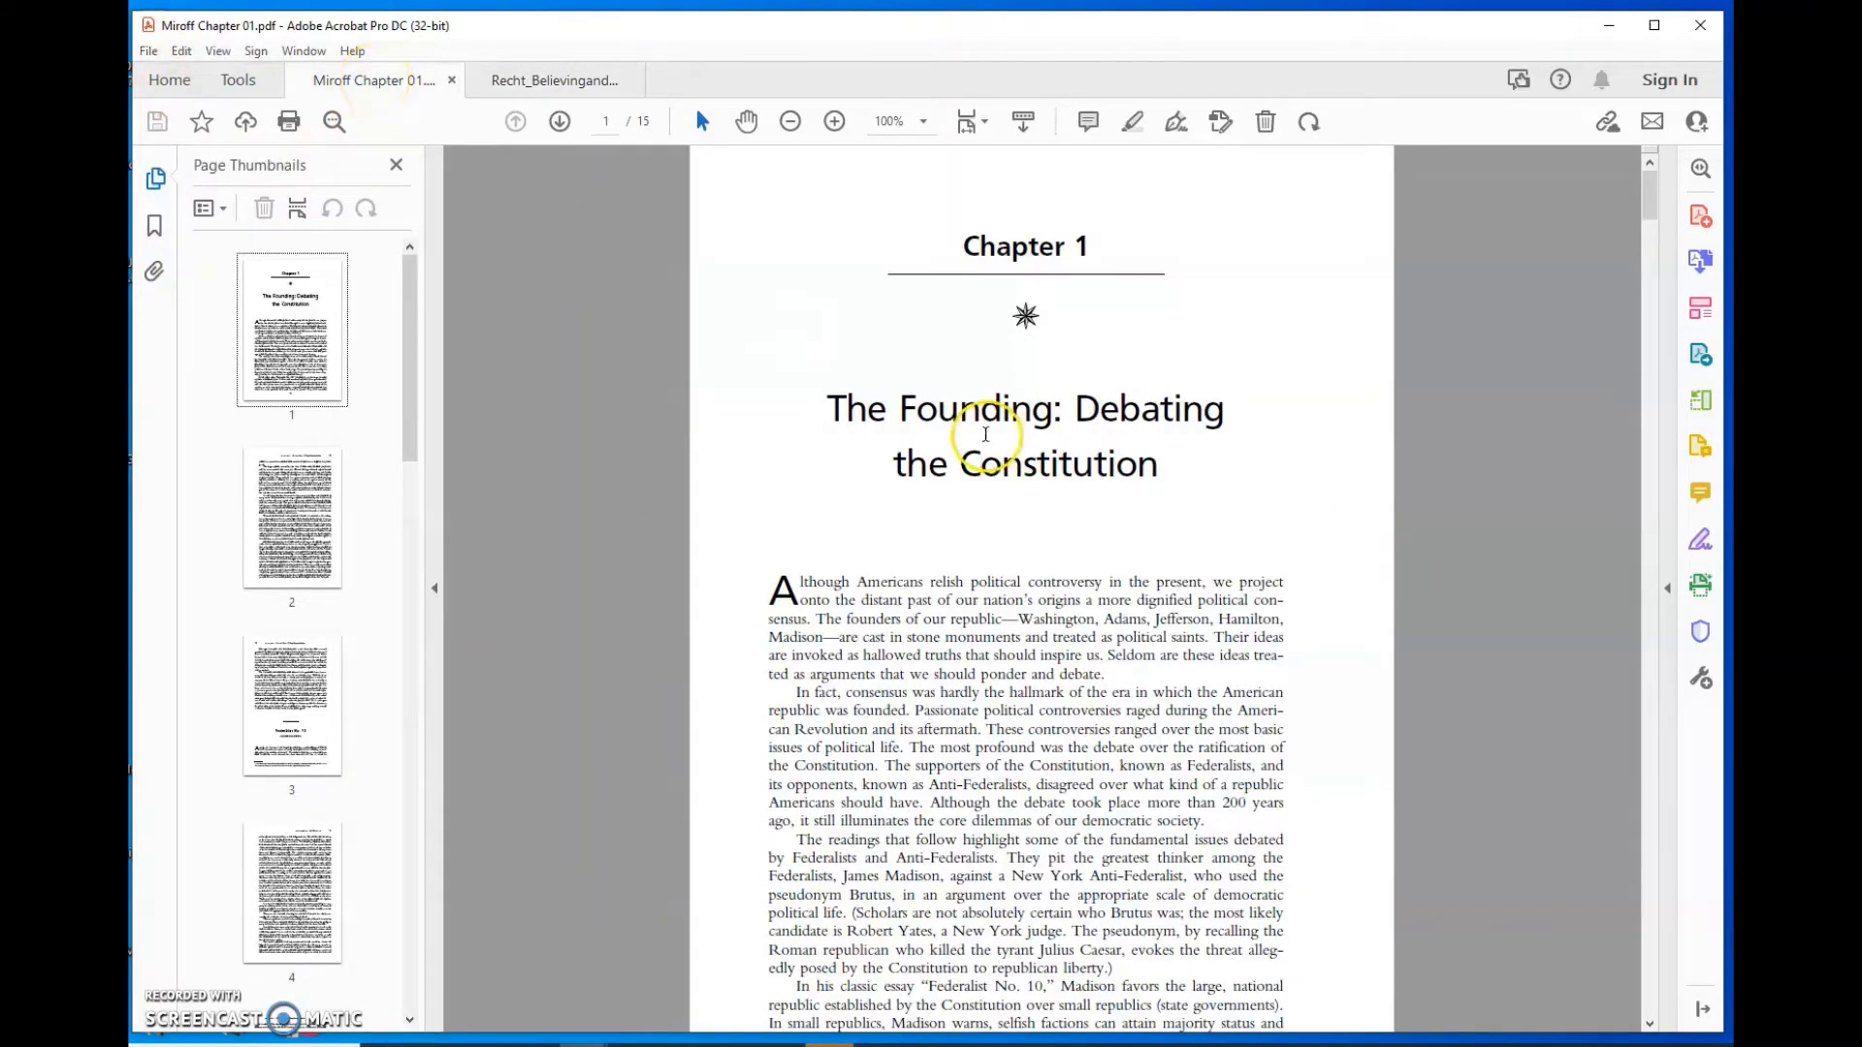
pyautogui.moveTo(820, 408); pyautogui.dragTo(1103, 441)
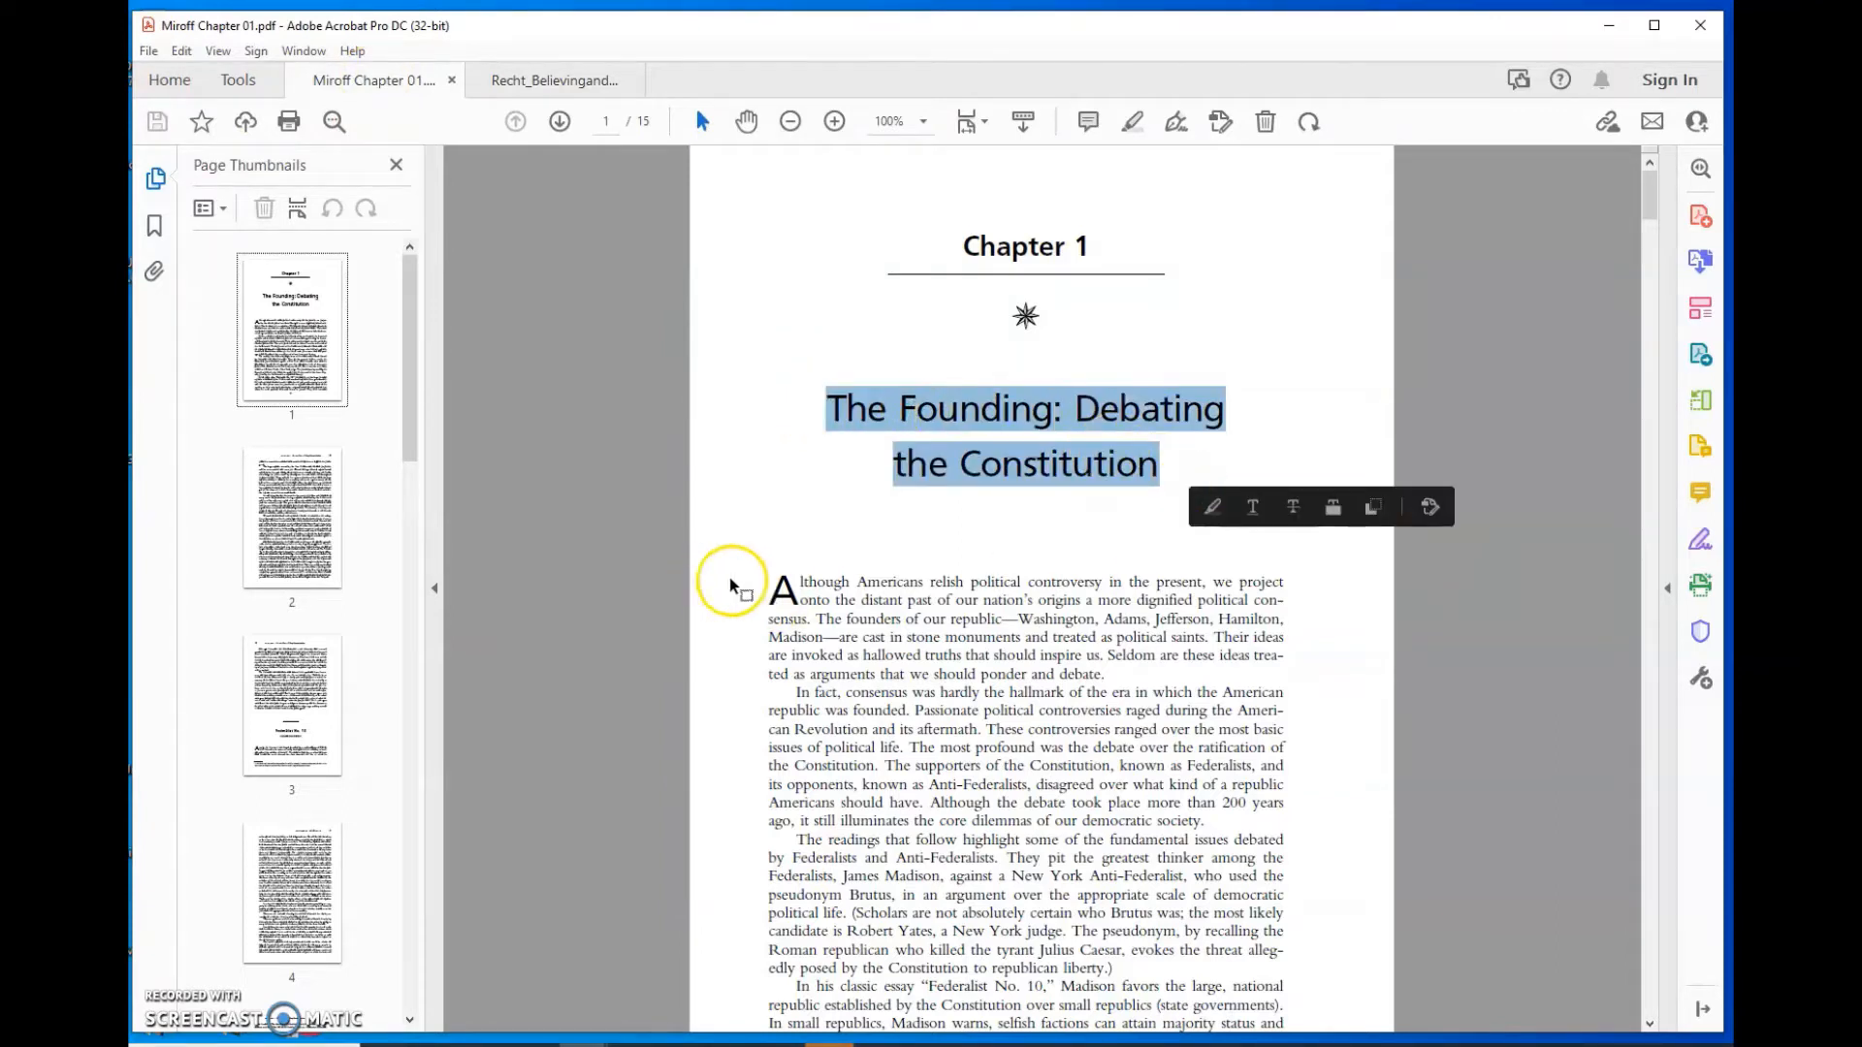
pyautogui.moveTo(764, 582)
pyautogui.mouseDown()
pyautogui.moveTo(1190, 804)
pyautogui.moveTo(1237, 989)
pyautogui.moveTo(1260, 1009)
pyautogui.moveTo(1300, 998)
pyautogui.moveTo(1292, 936)
pyautogui.mouseUp()
pyautogui.click(974, 637)
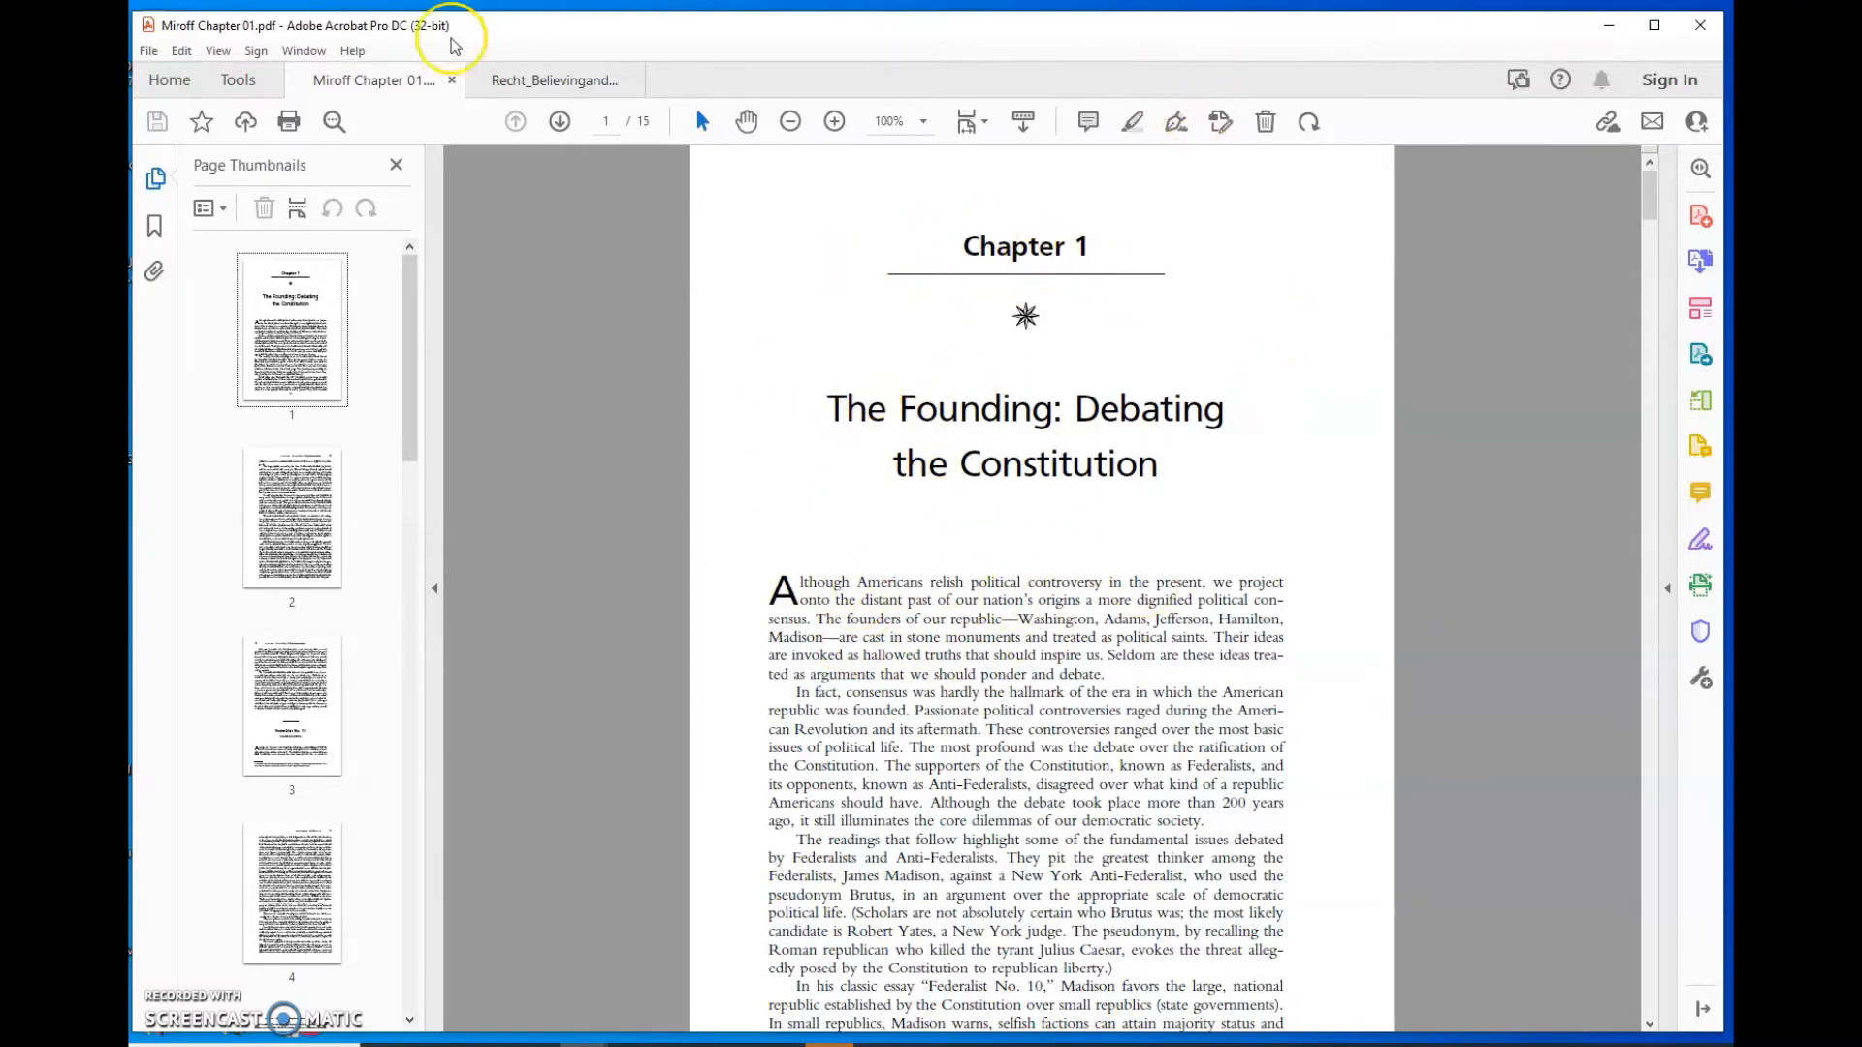
# Step: Inspect the save options for Miroff Chapter 01.pdf, including the Save as Other formats and the Save As dialog, and cancel without saving
pyautogui.click(150, 53)
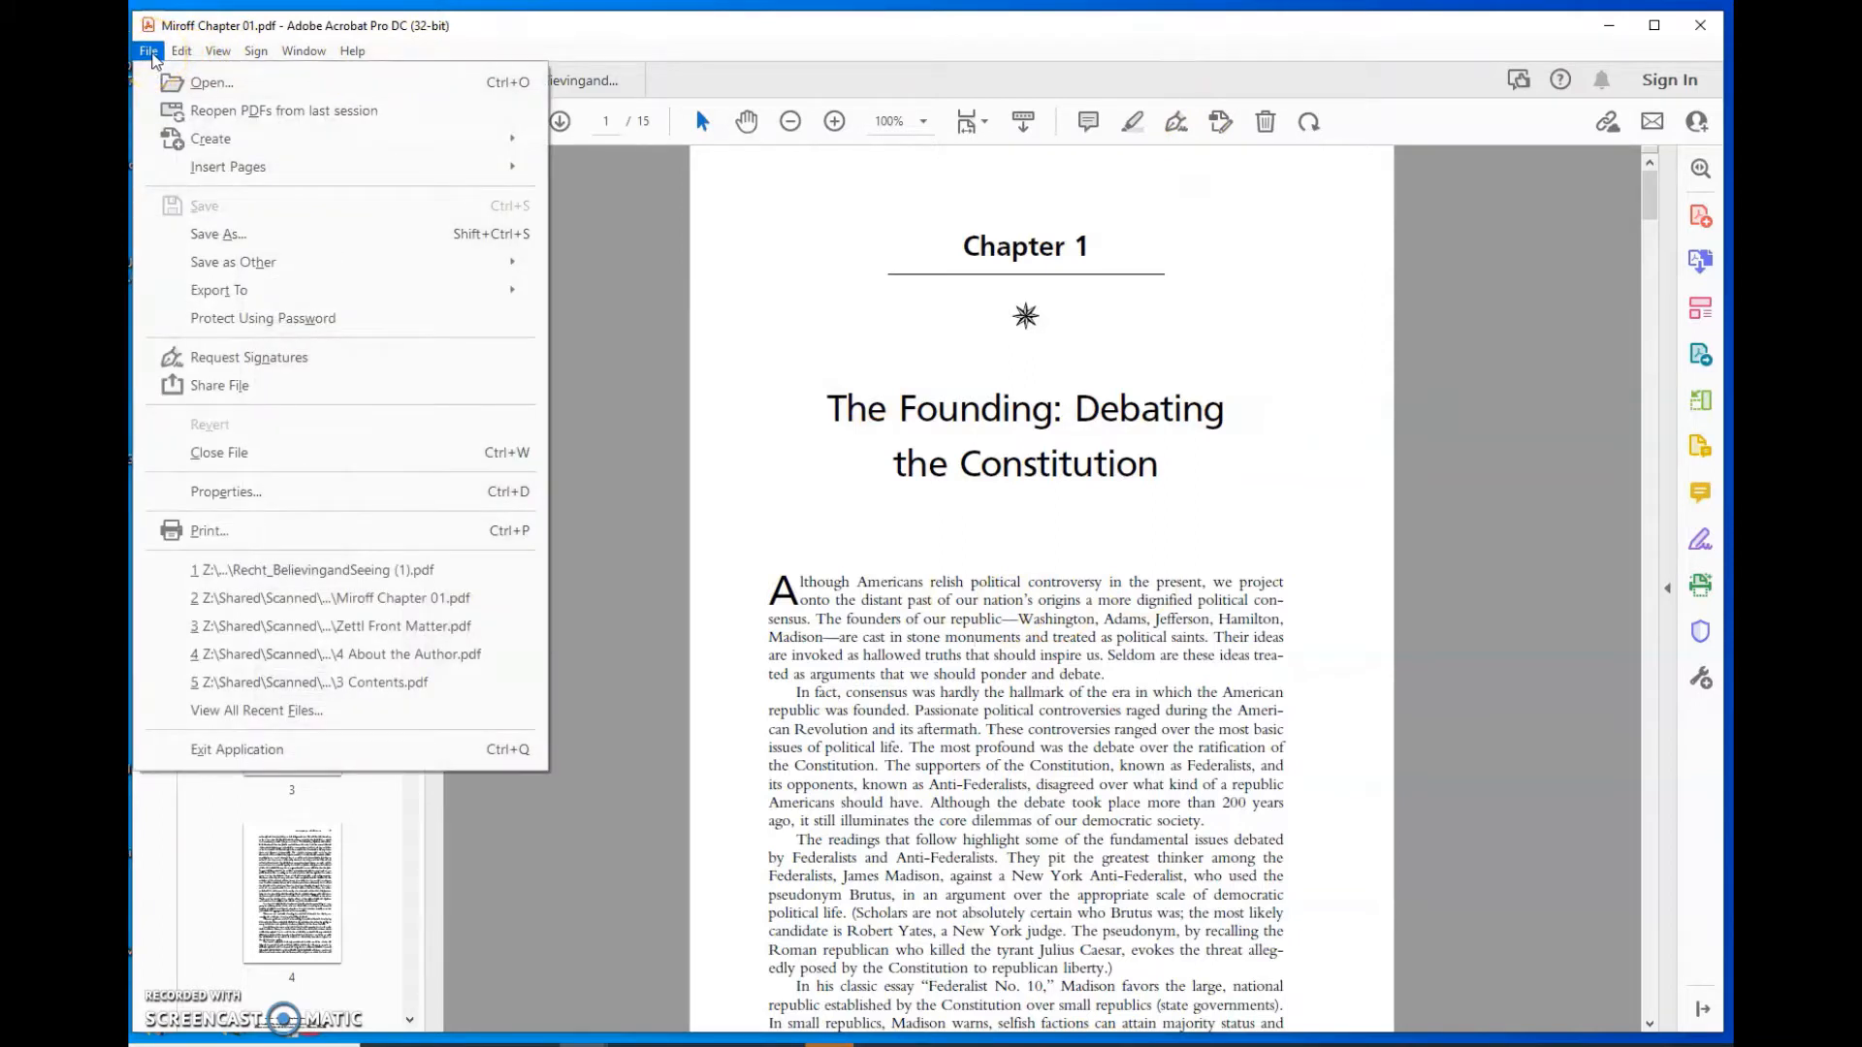
pyautogui.moveTo(247, 262)
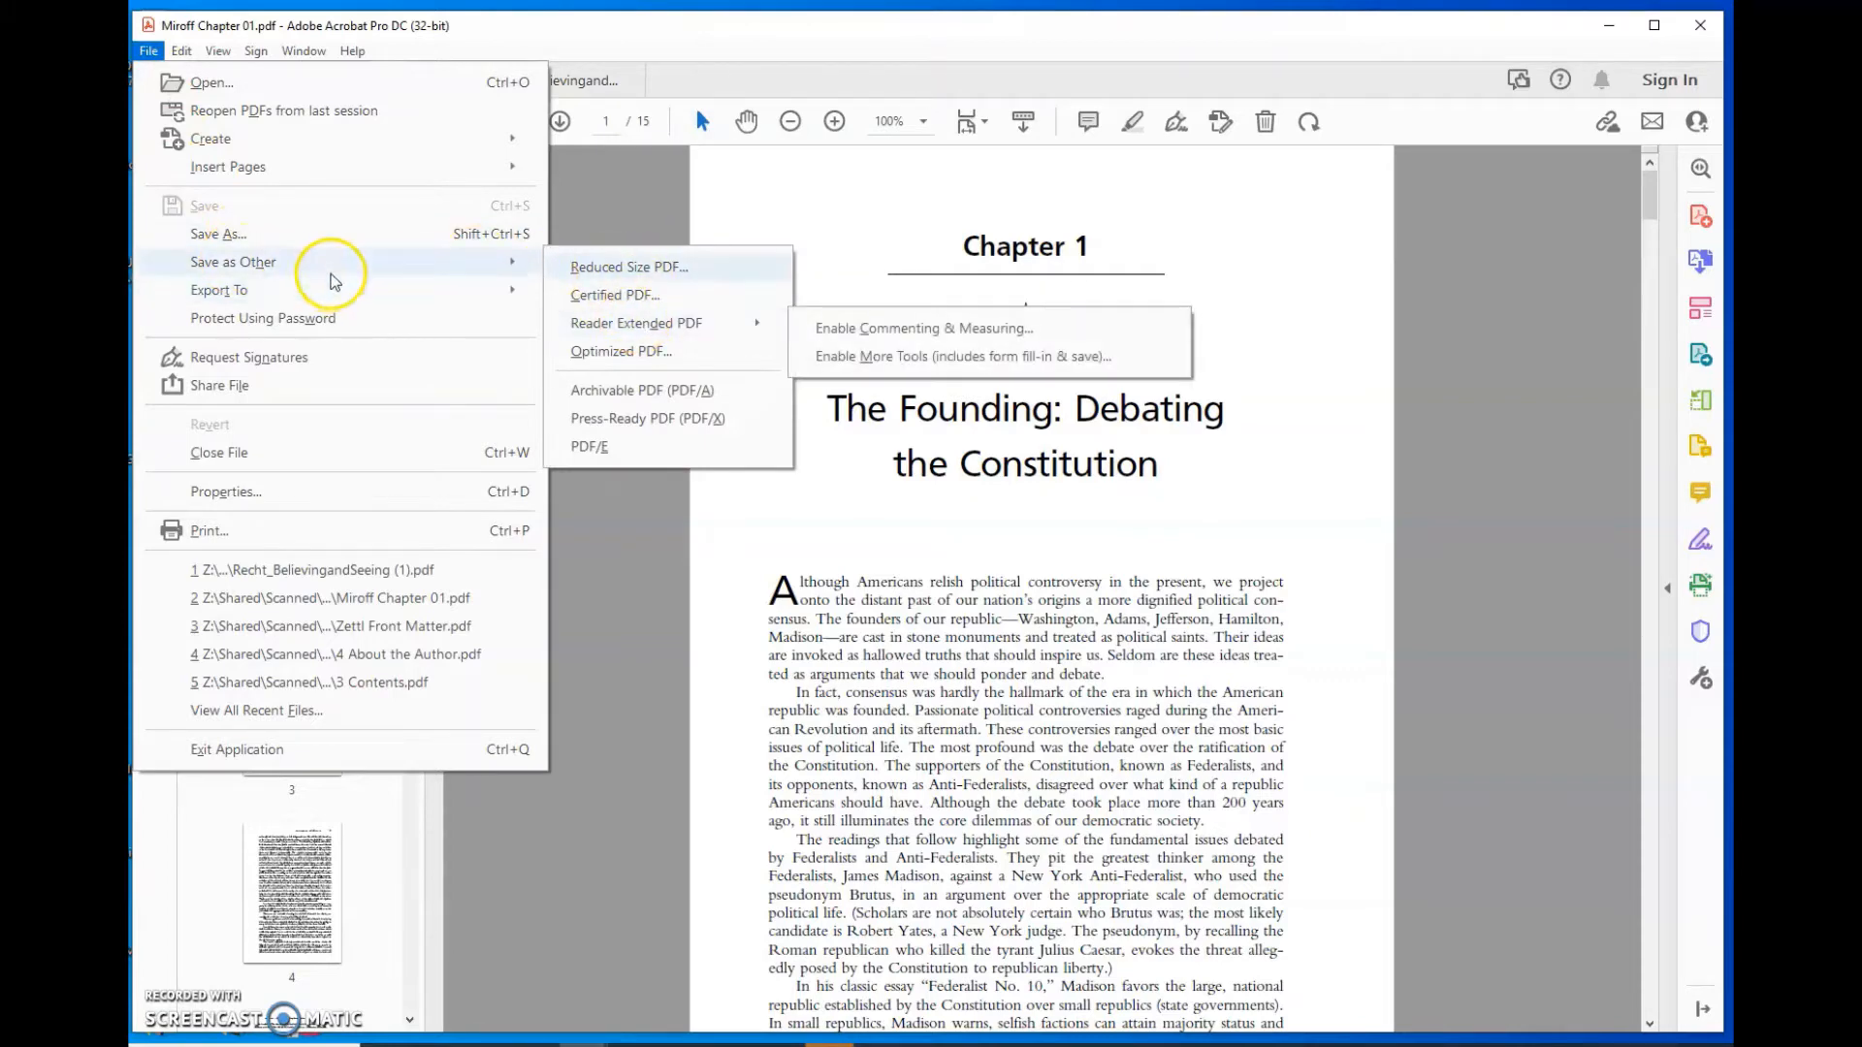
pyautogui.click(336, 242)
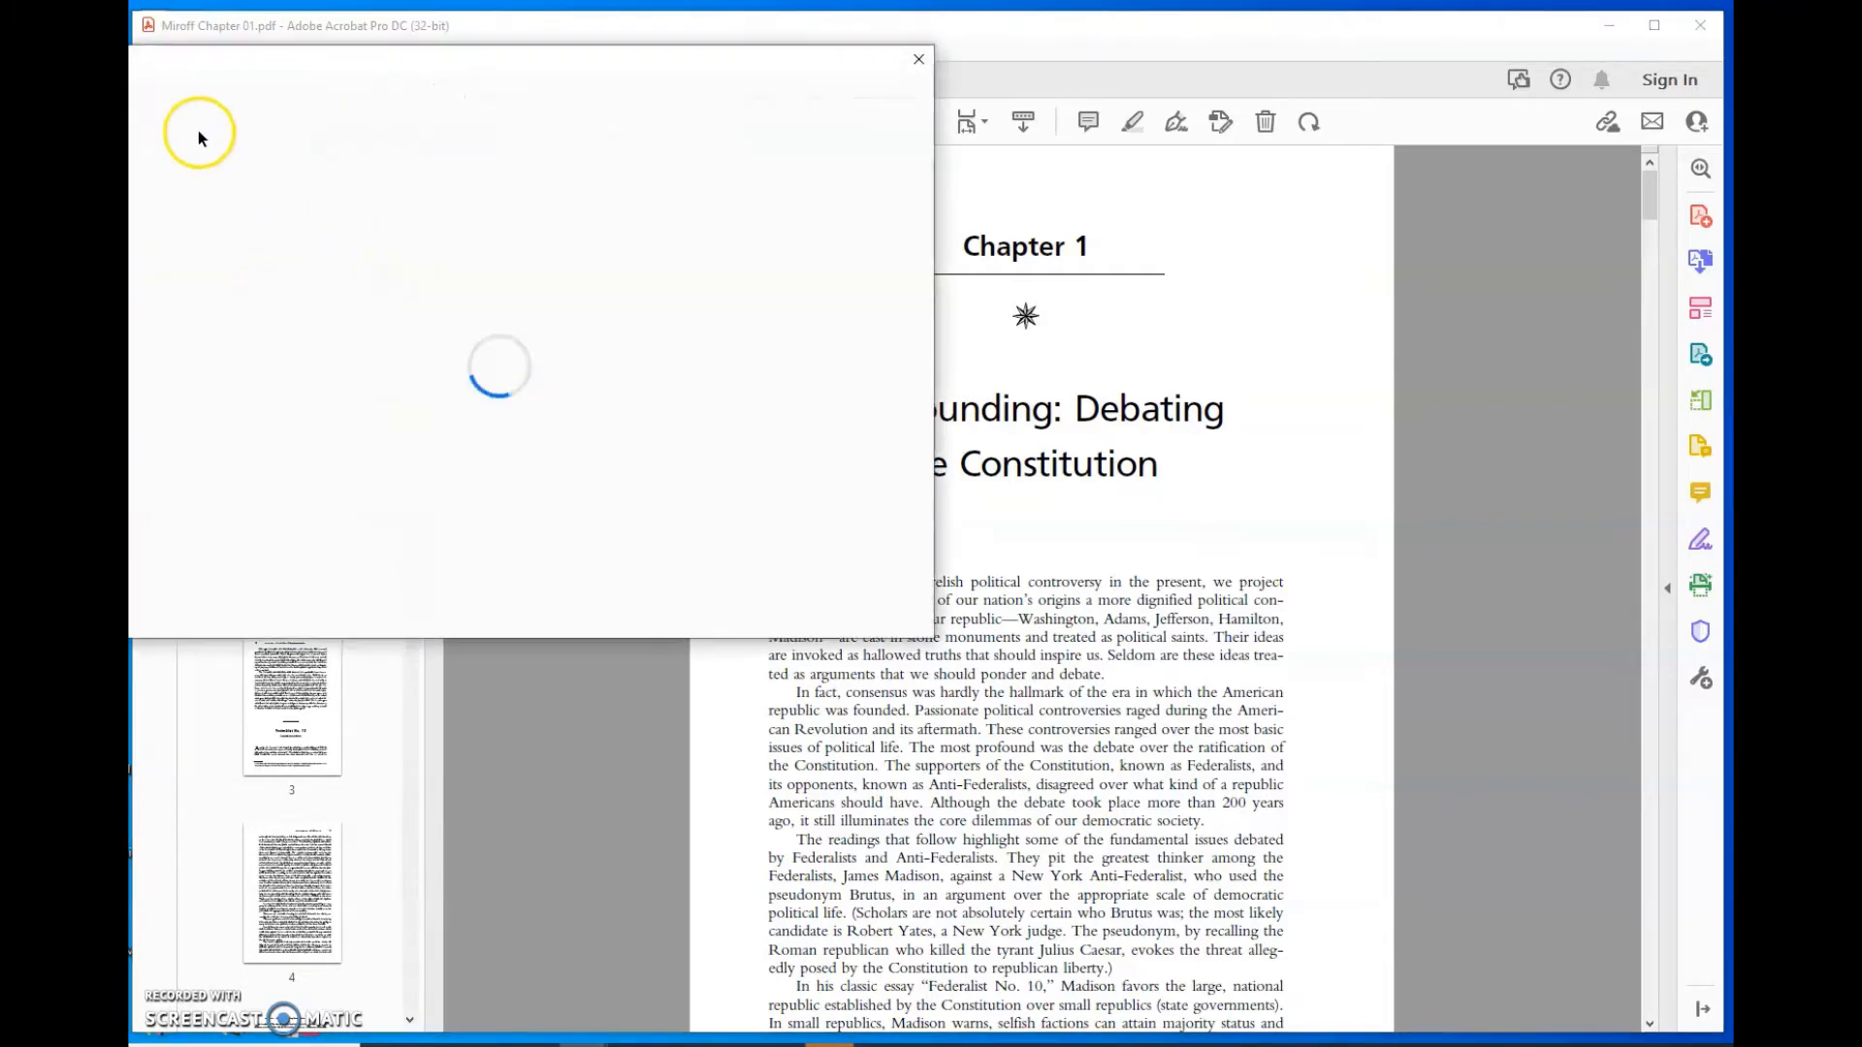
pyautogui.click(911, 51)
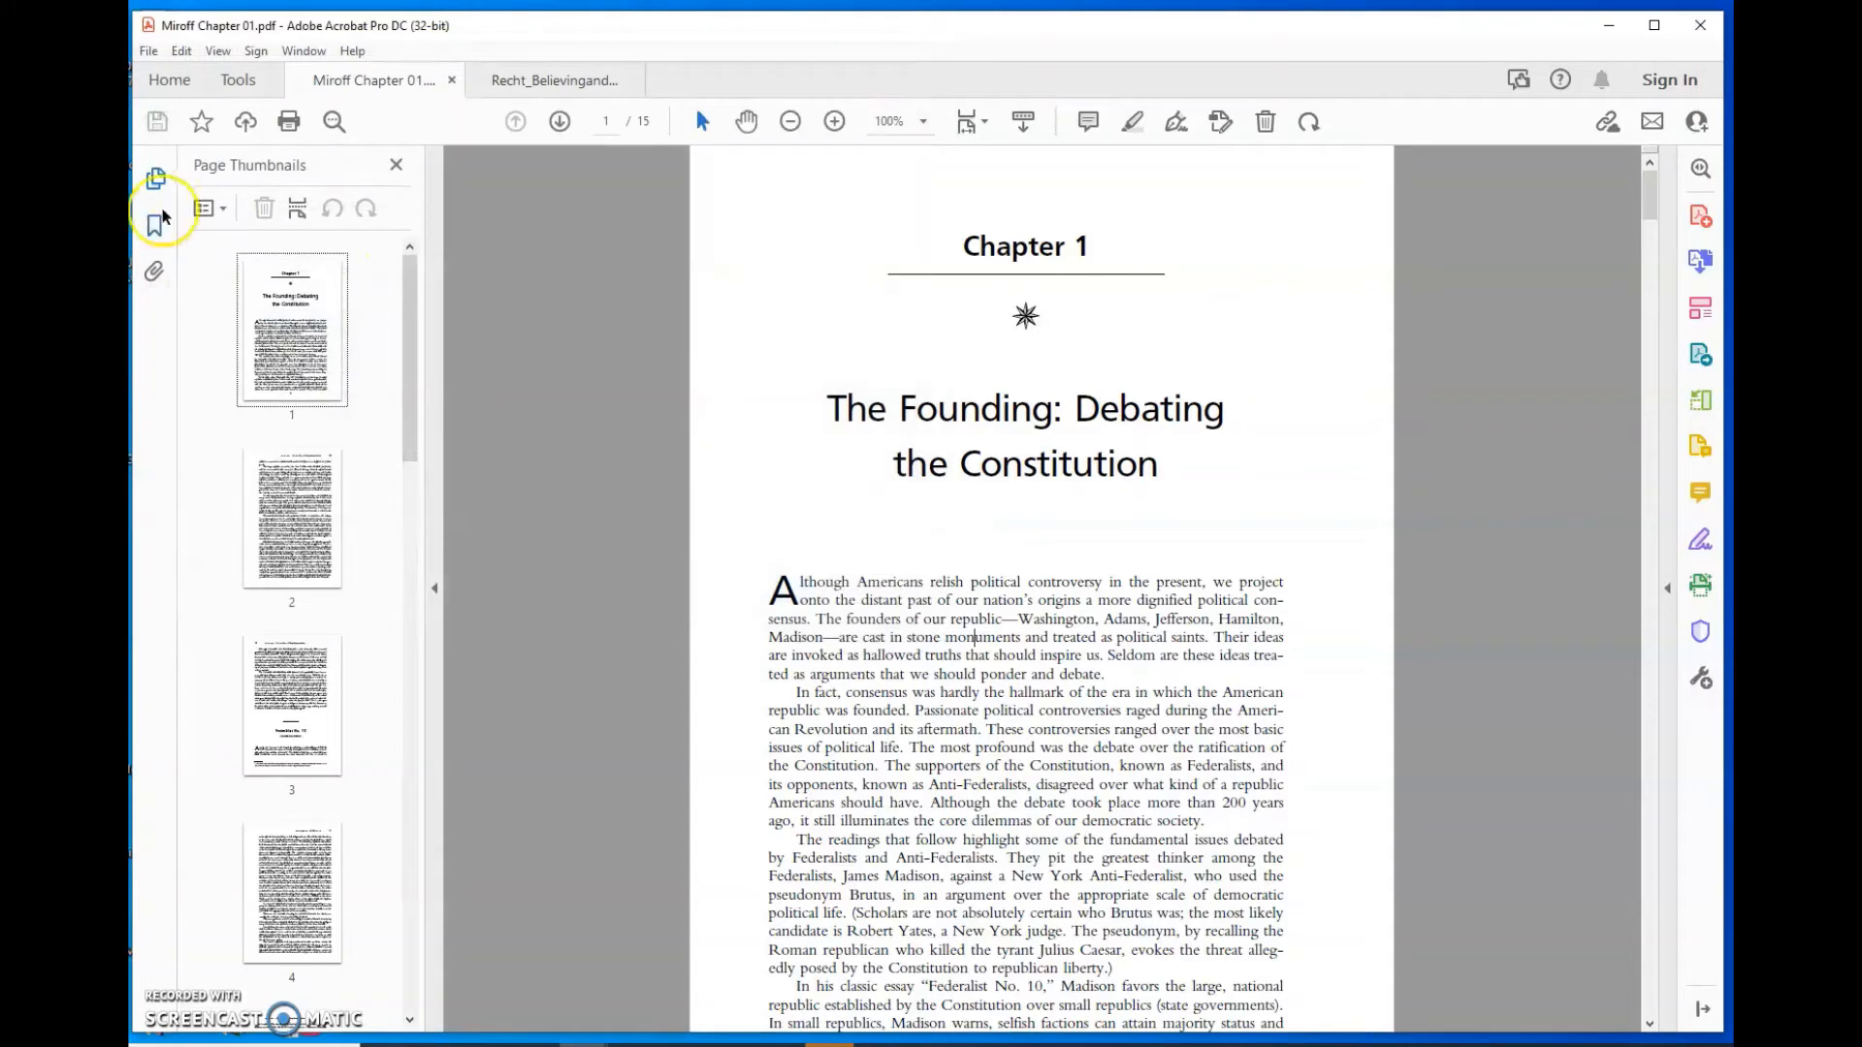
# Step: Review the export formats offered for Miroff Chapter 01.pdf, such as Microsoft Word and plain text, without exporting
pyautogui.click(151, 51)
pyautogui.moveTo(249, 266)
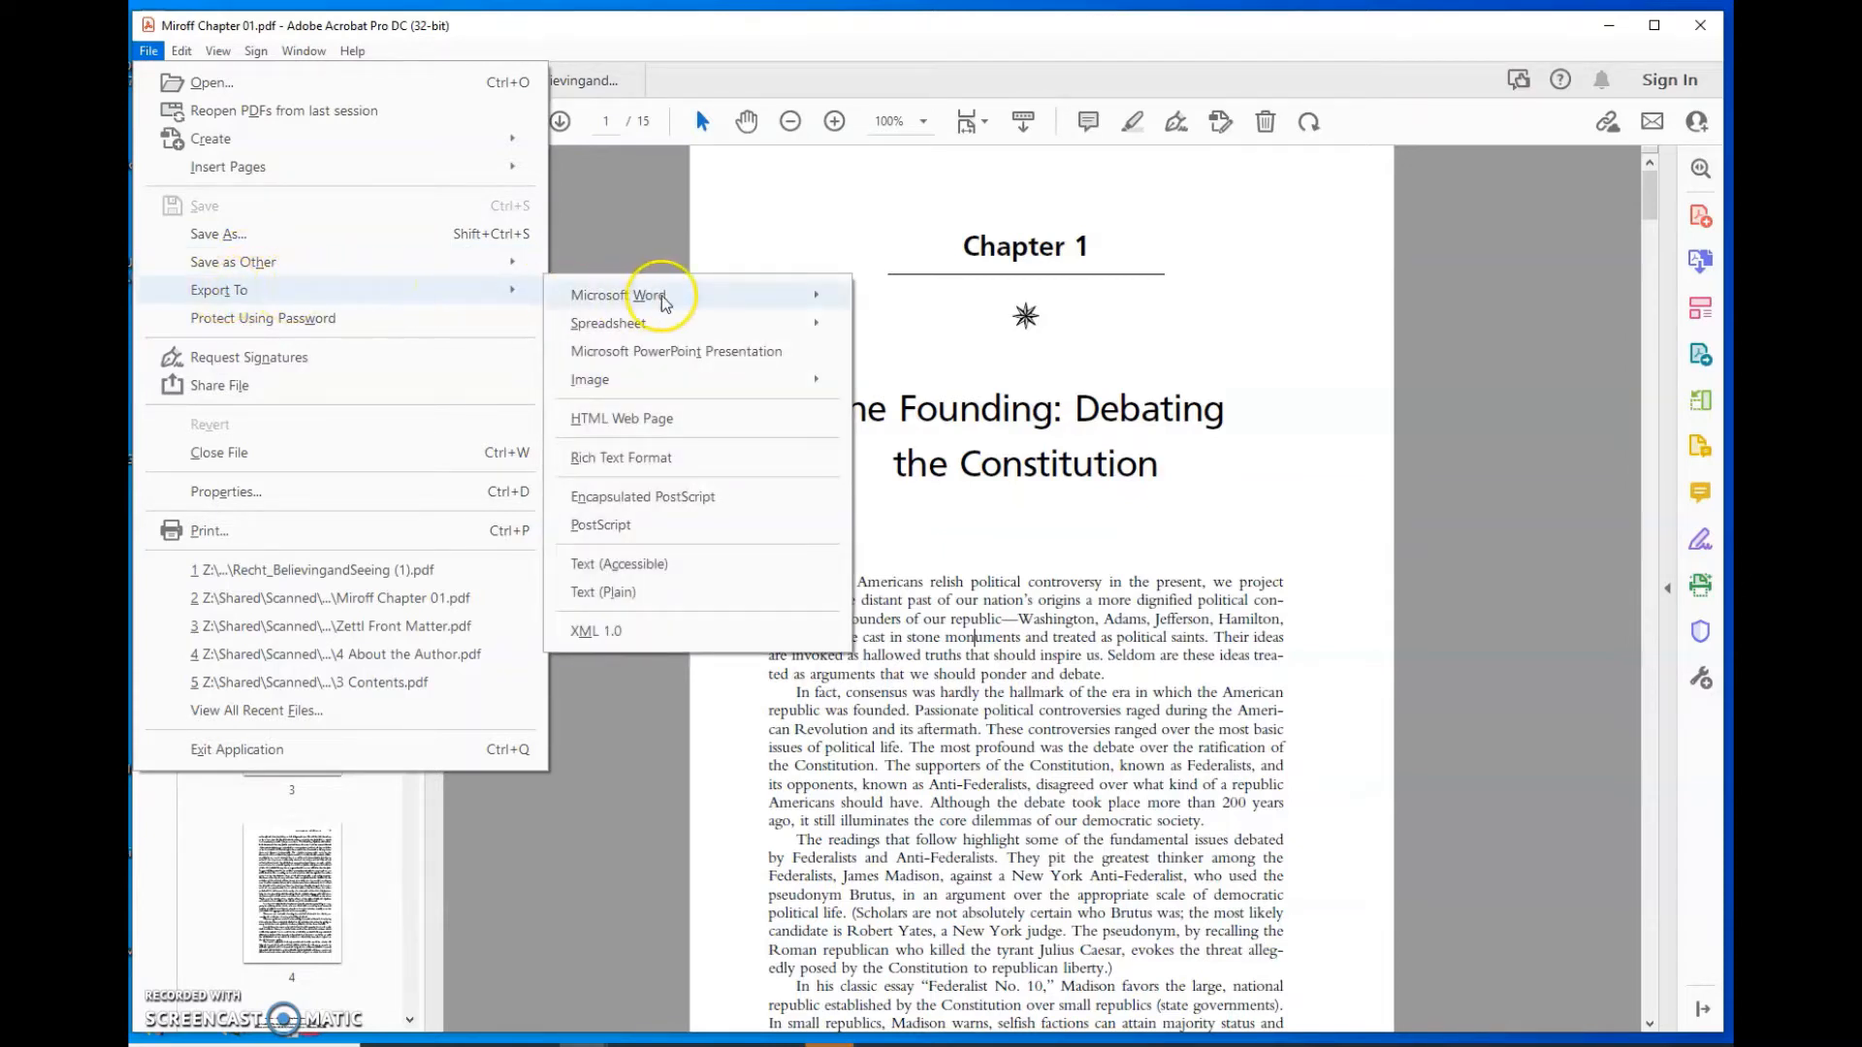
pyautogui.moveTo(665, 304)
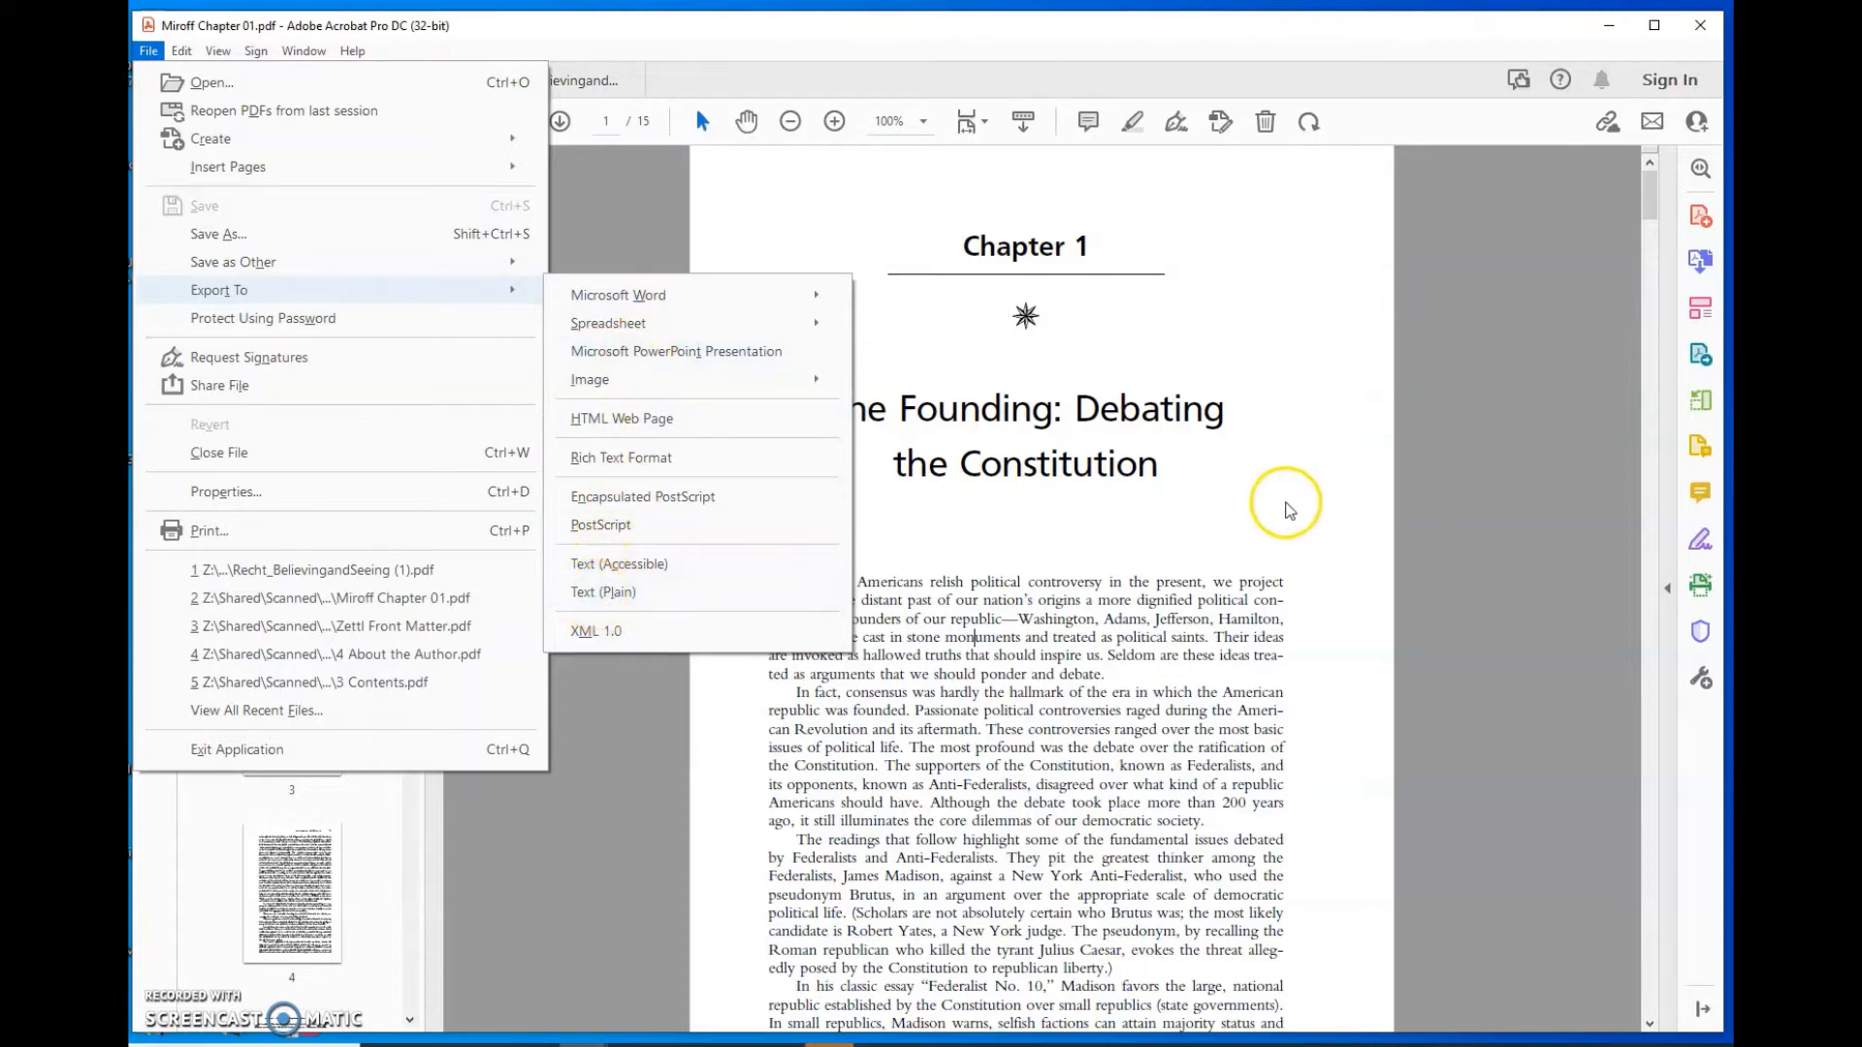
pyautogui.click(1285, 506)
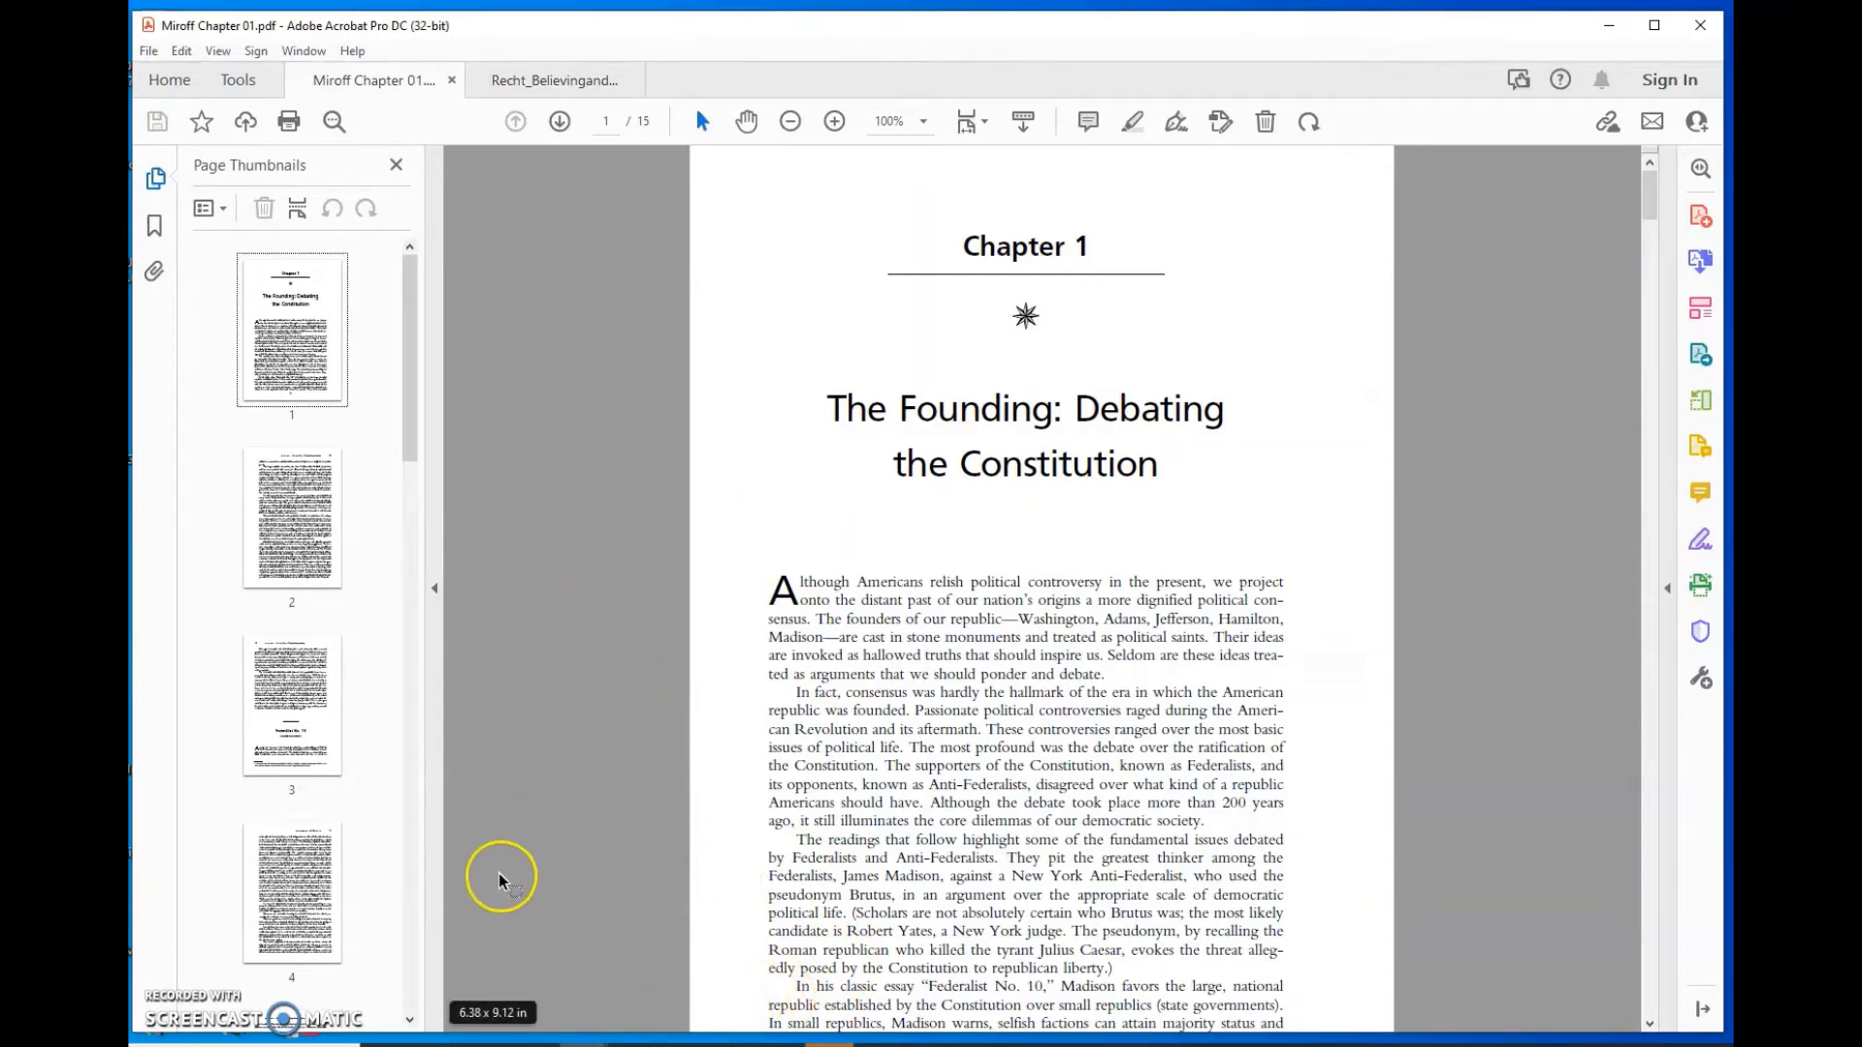
# Step: Switch to the OCR to Text folder in File Explorer and briefly view the OmniPage window, fitting it on screen before minimizing it
pyautogui.moveTo(388, 1044)
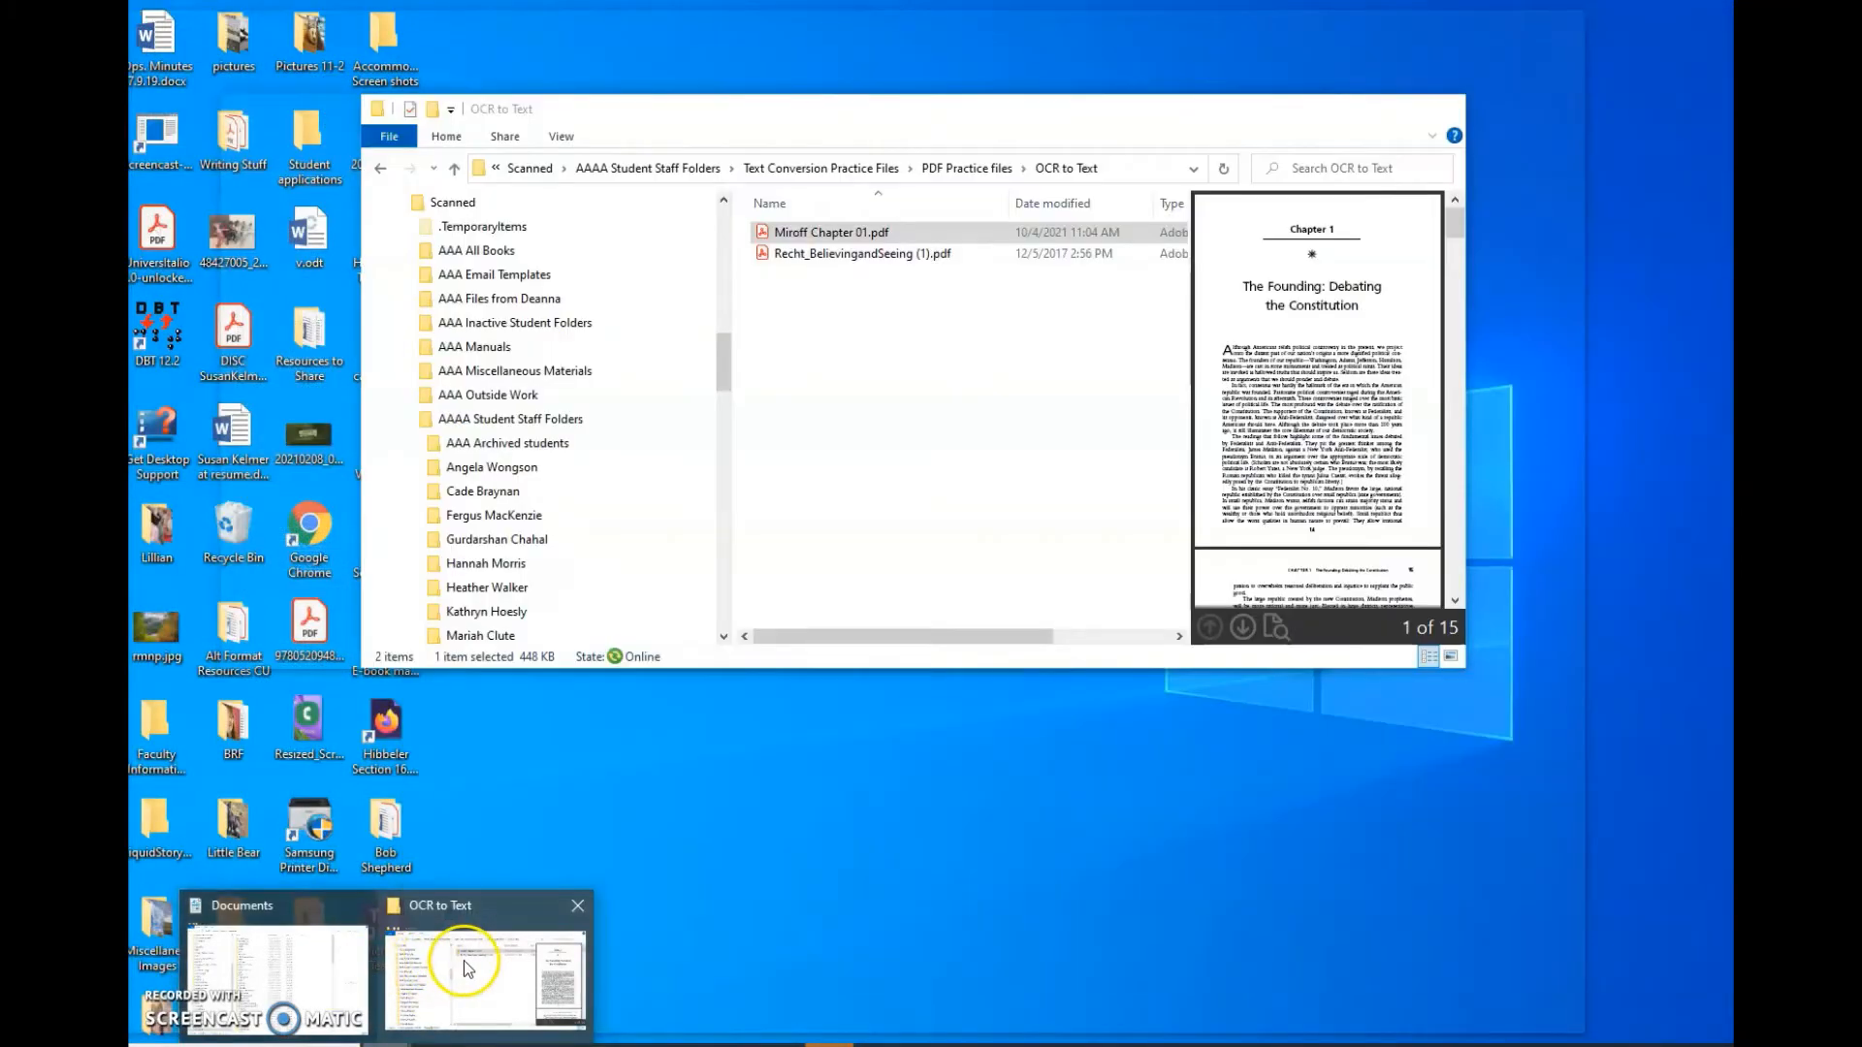
pyautogui.click(464, 960)
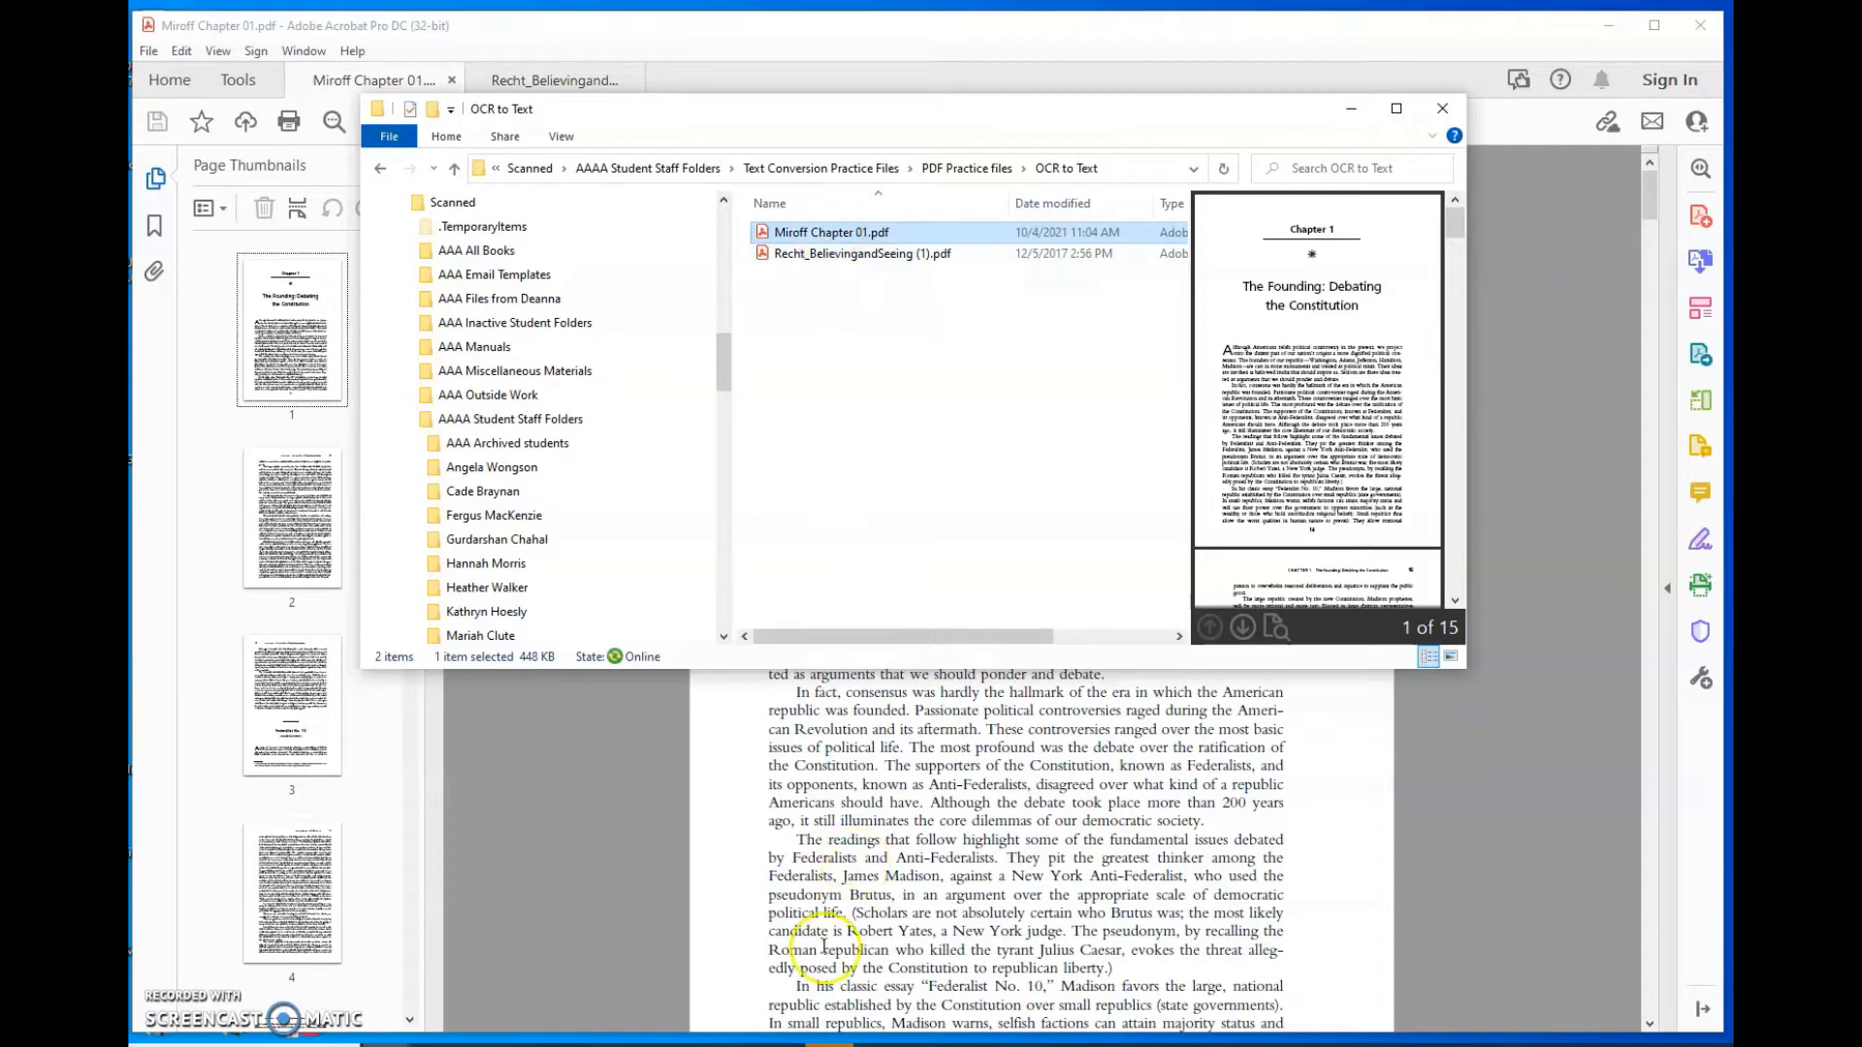
pyautogui.click(780, 1046)
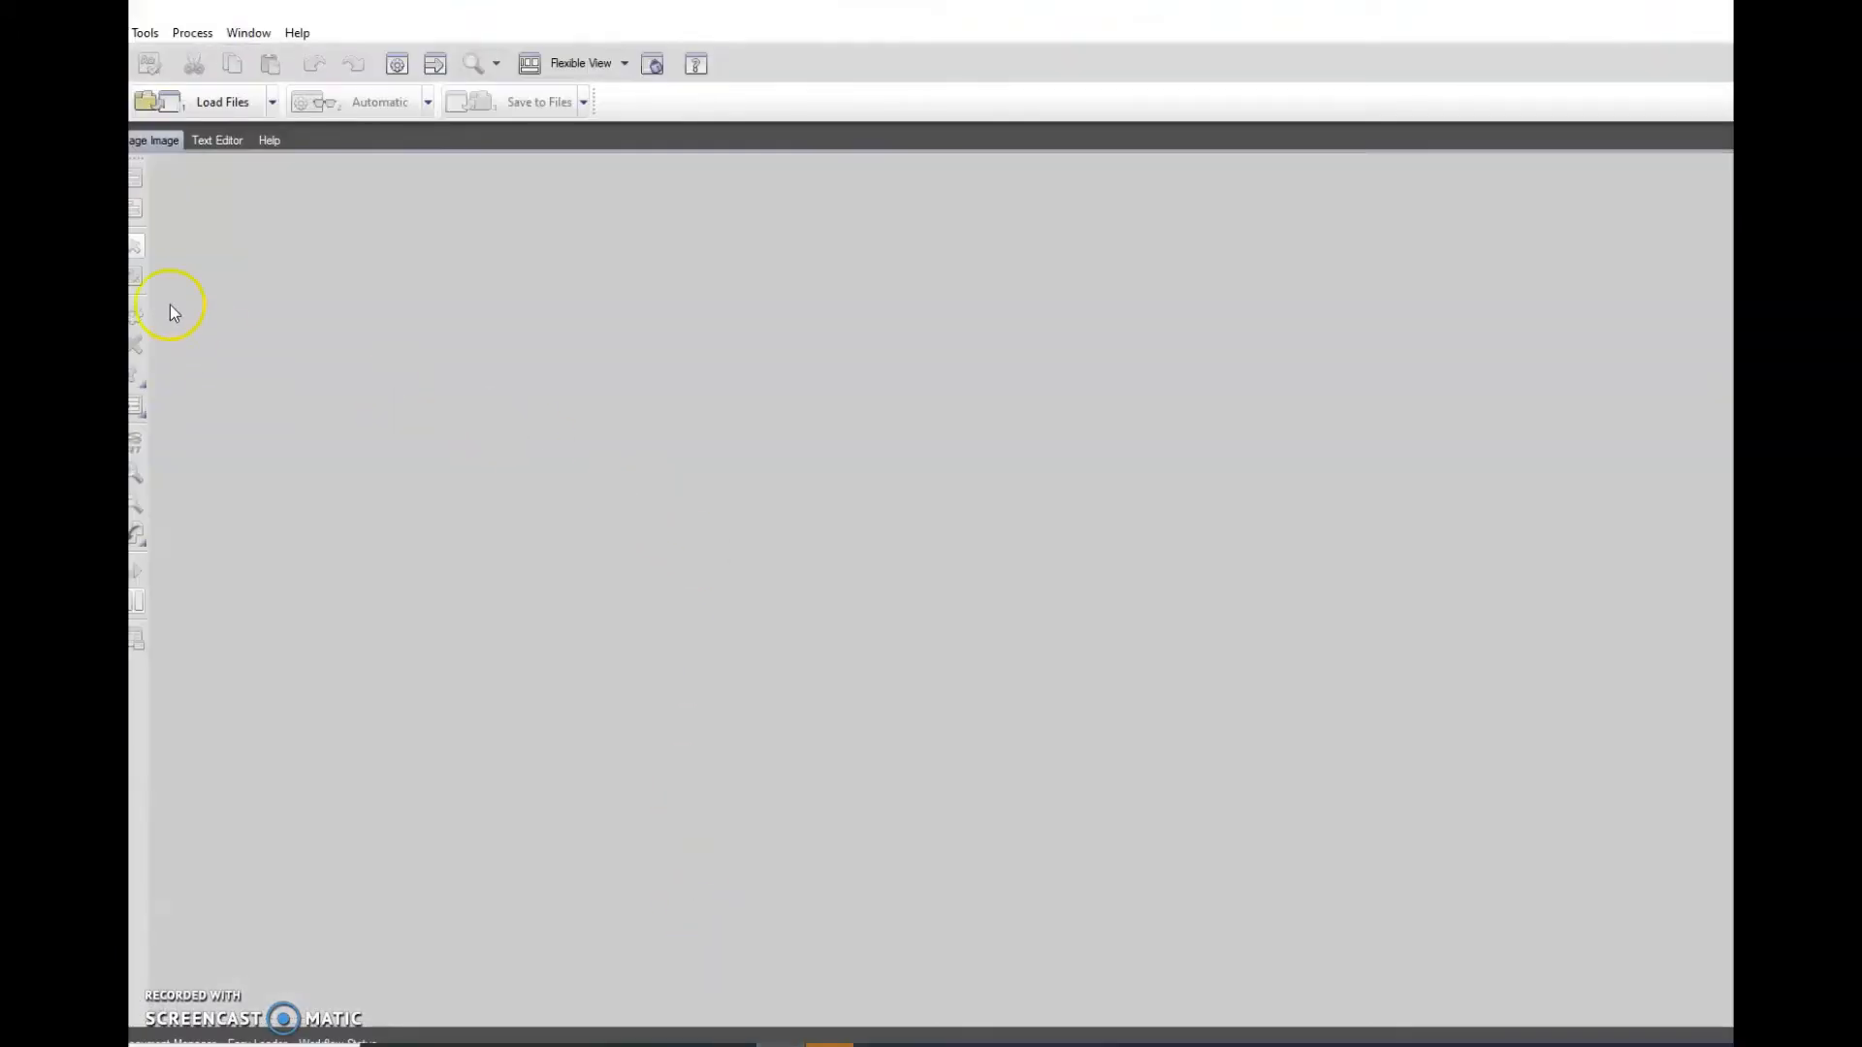
pyautogui.moveTo(270, 13); pyautogui.dragTo(453, 26)
pyautogui.moveTo(1151, 730); pyautogui.dragTo(1721, 1036)
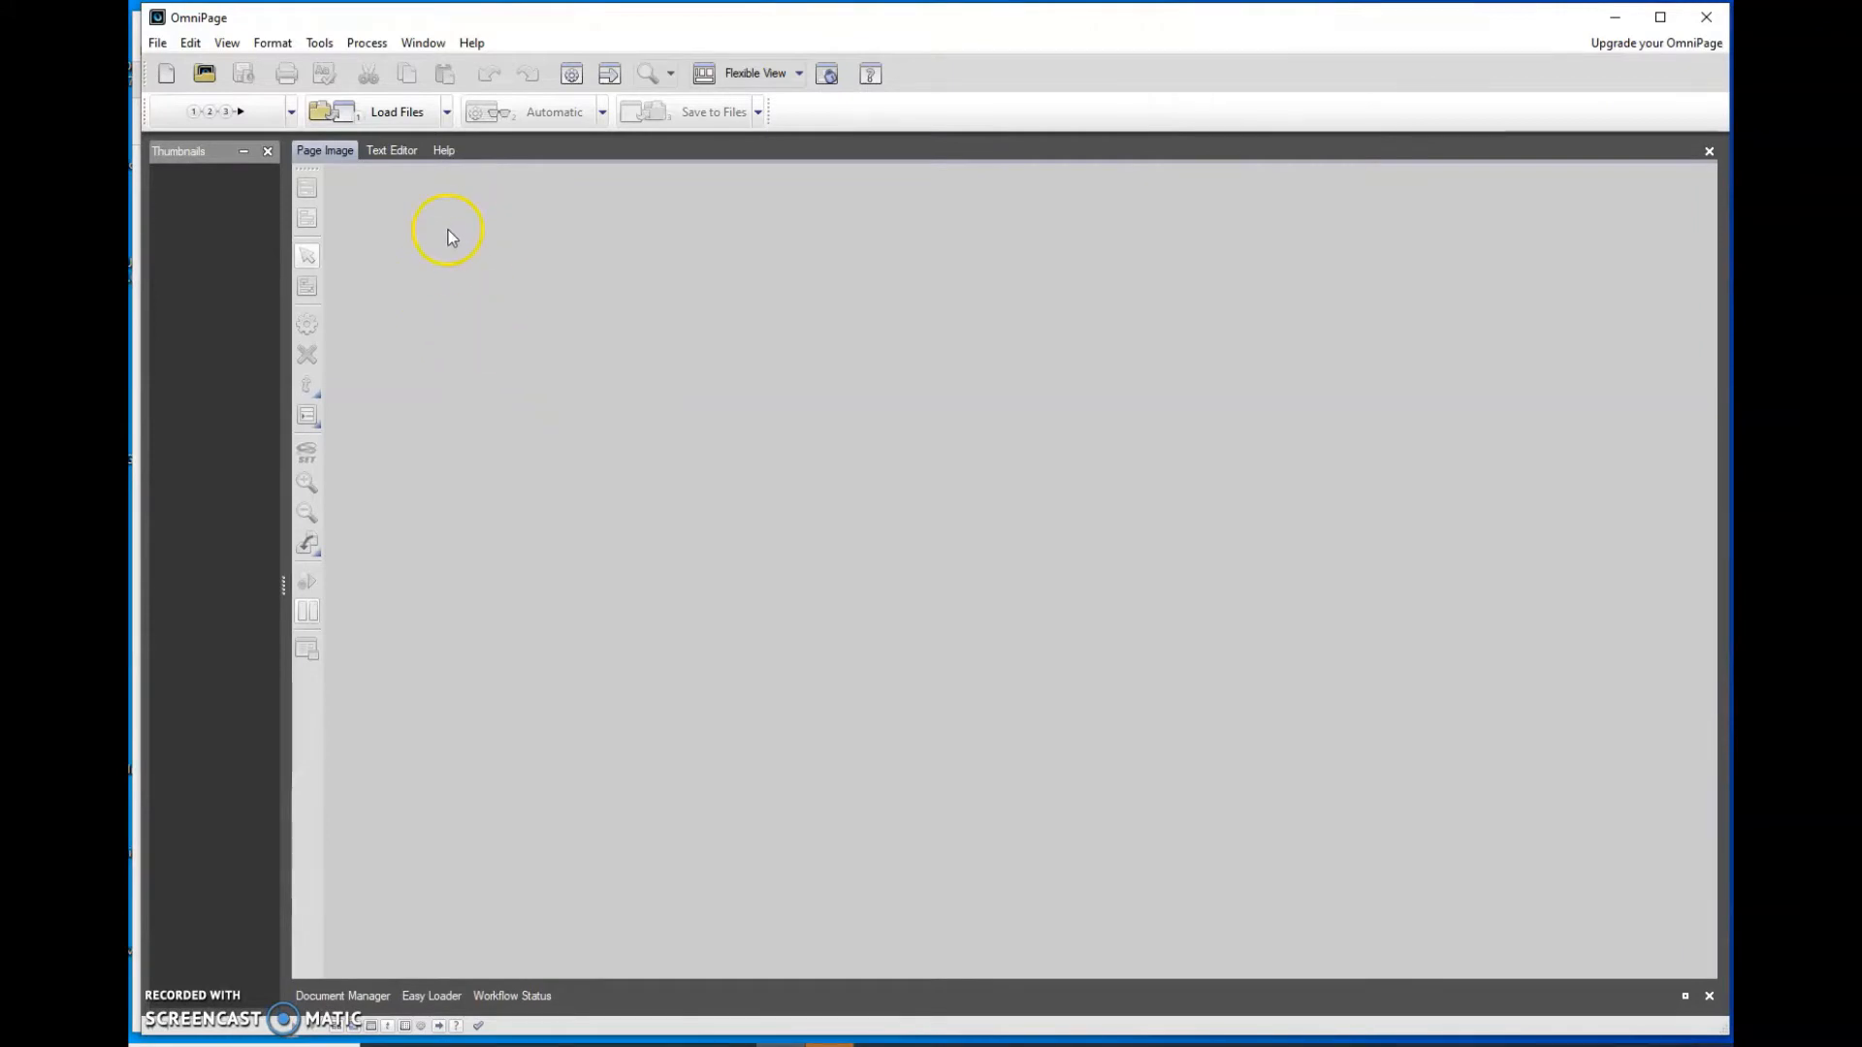
pyautogui.click(1614, 17)
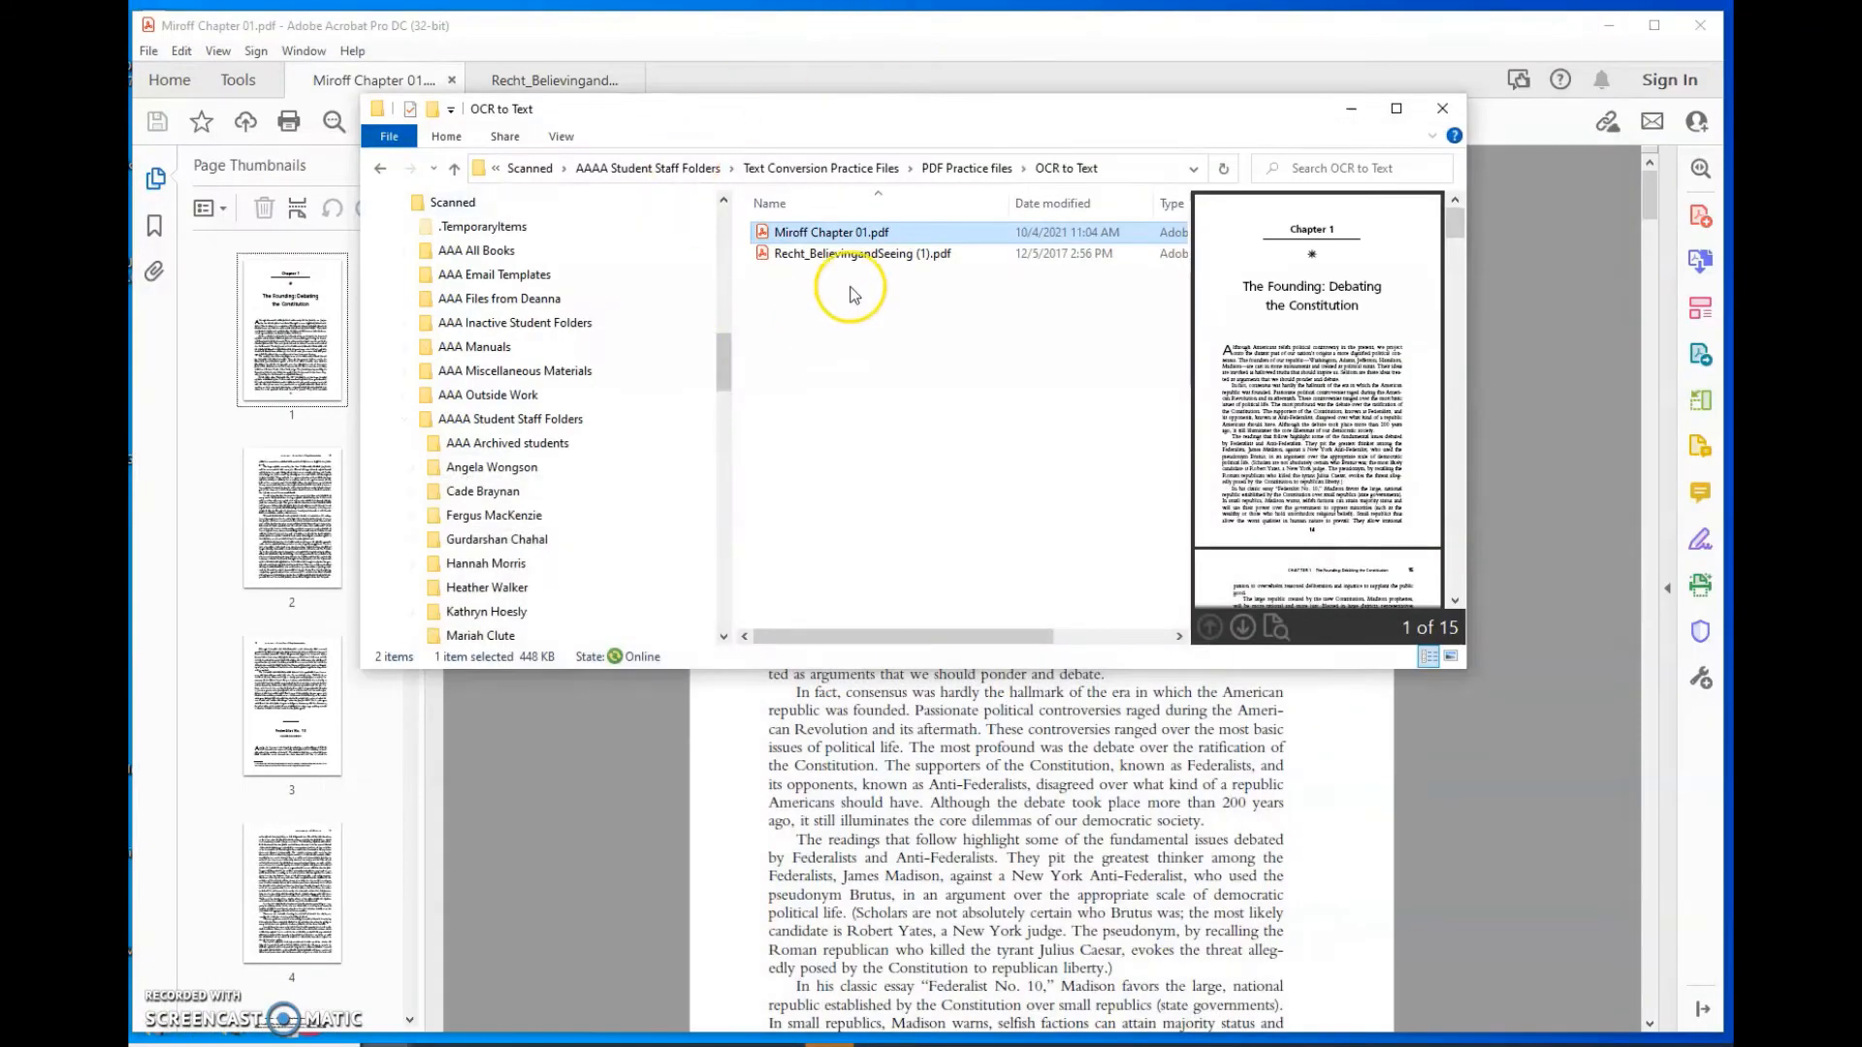
# Step: Convert Miroff Chapter 01.pdf to a text file with OmniPage 18 from the OCR to Text folder
pyautogui.click(811, 236)
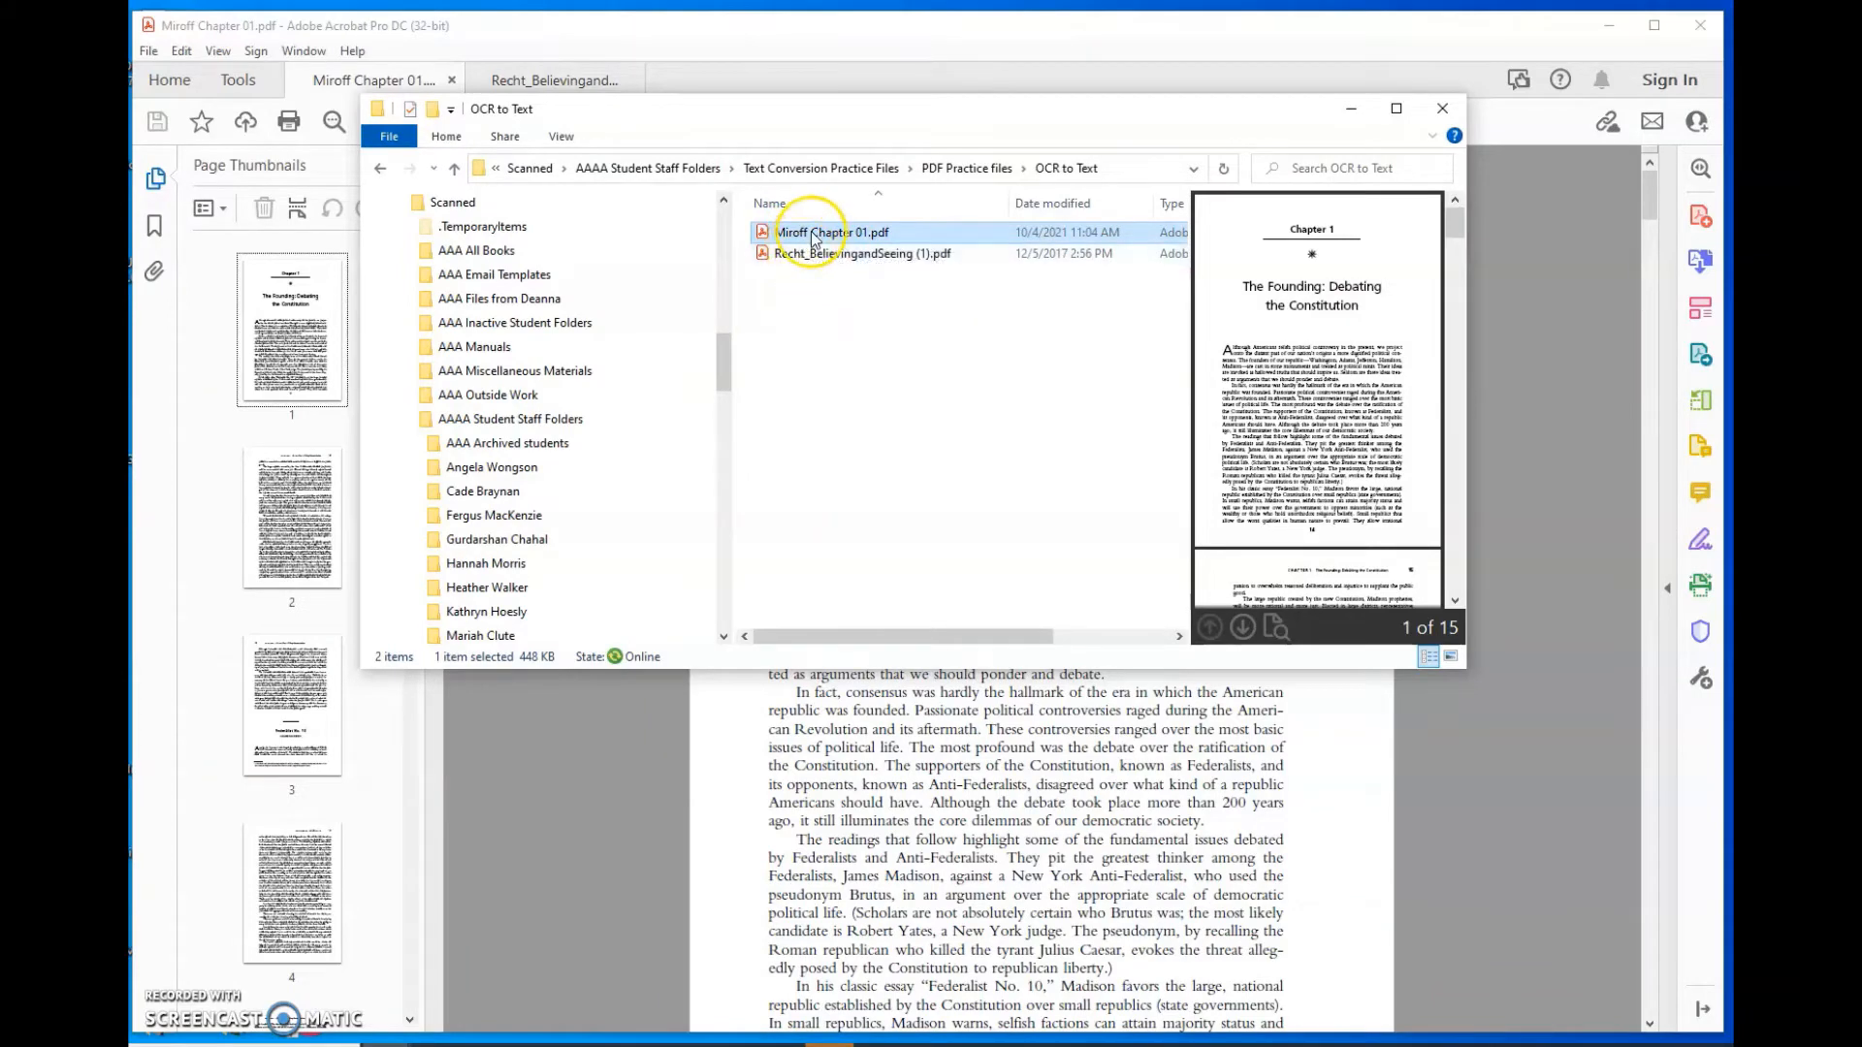
pyautogui.rightClick(813, 236)
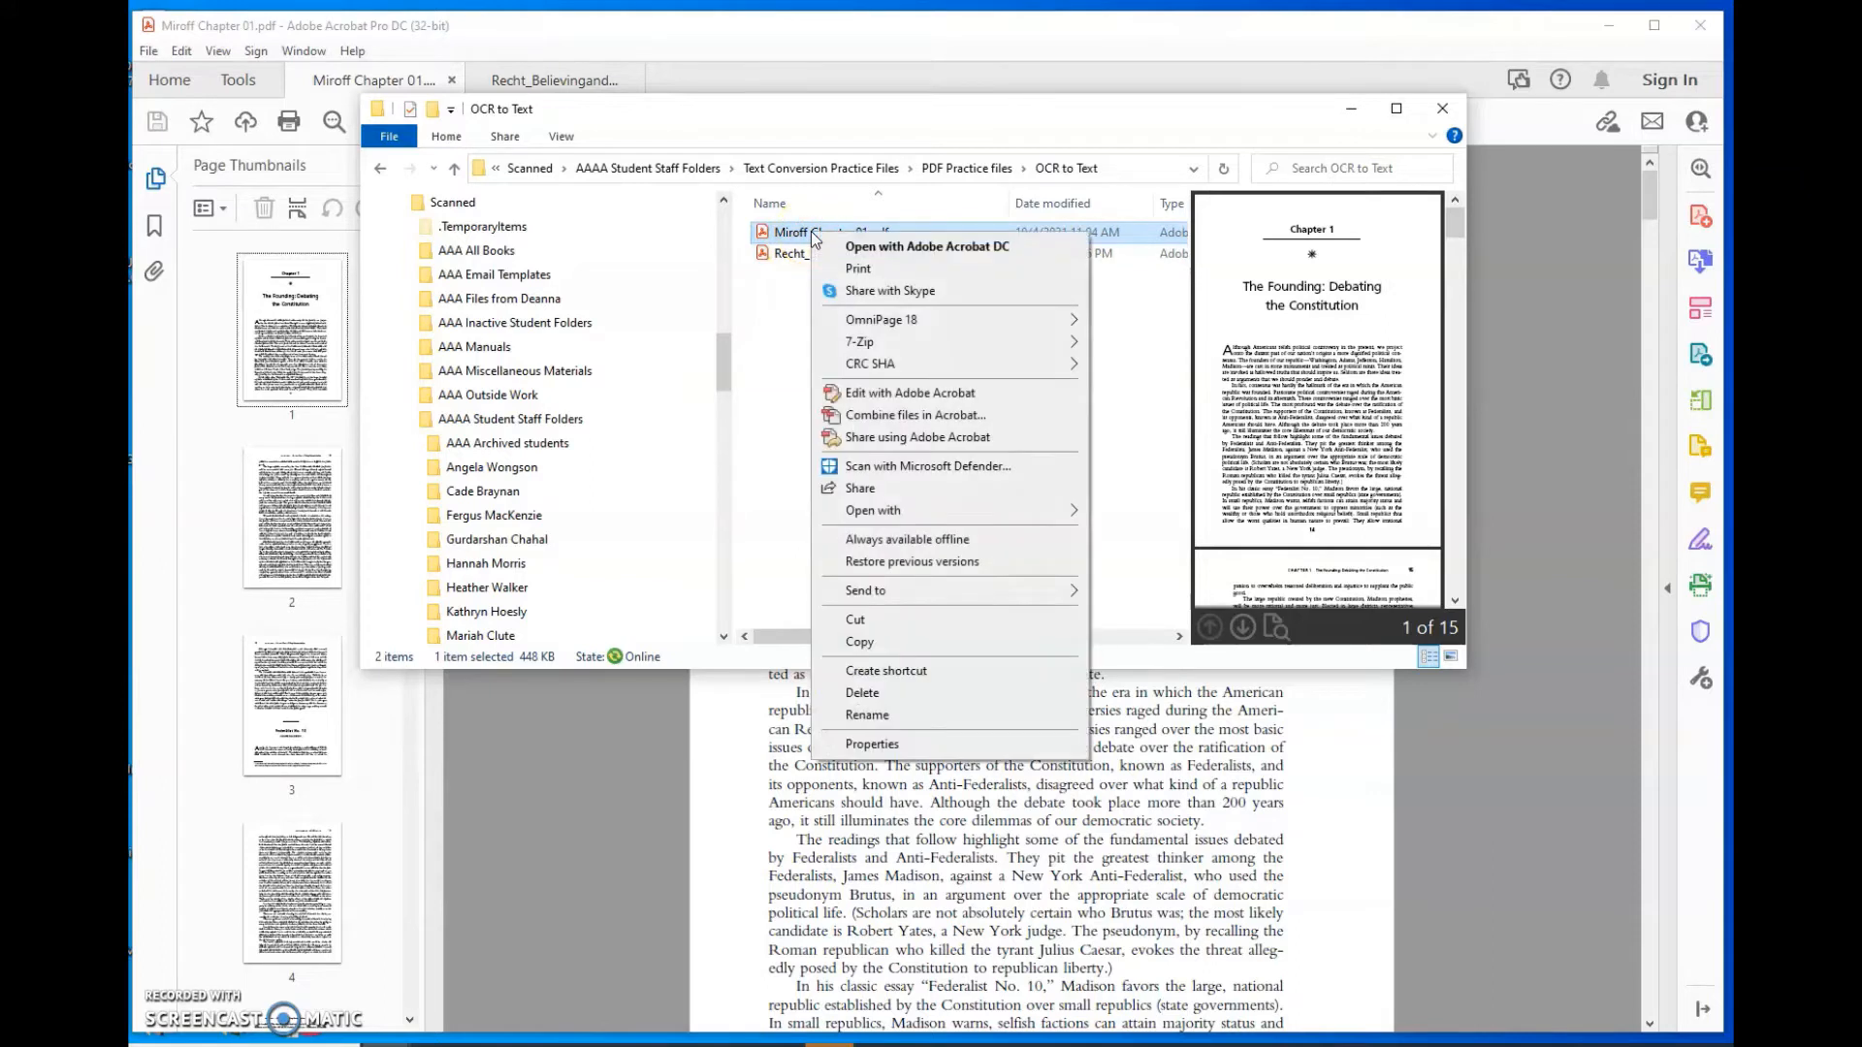
pyautogui.click(900, 327)
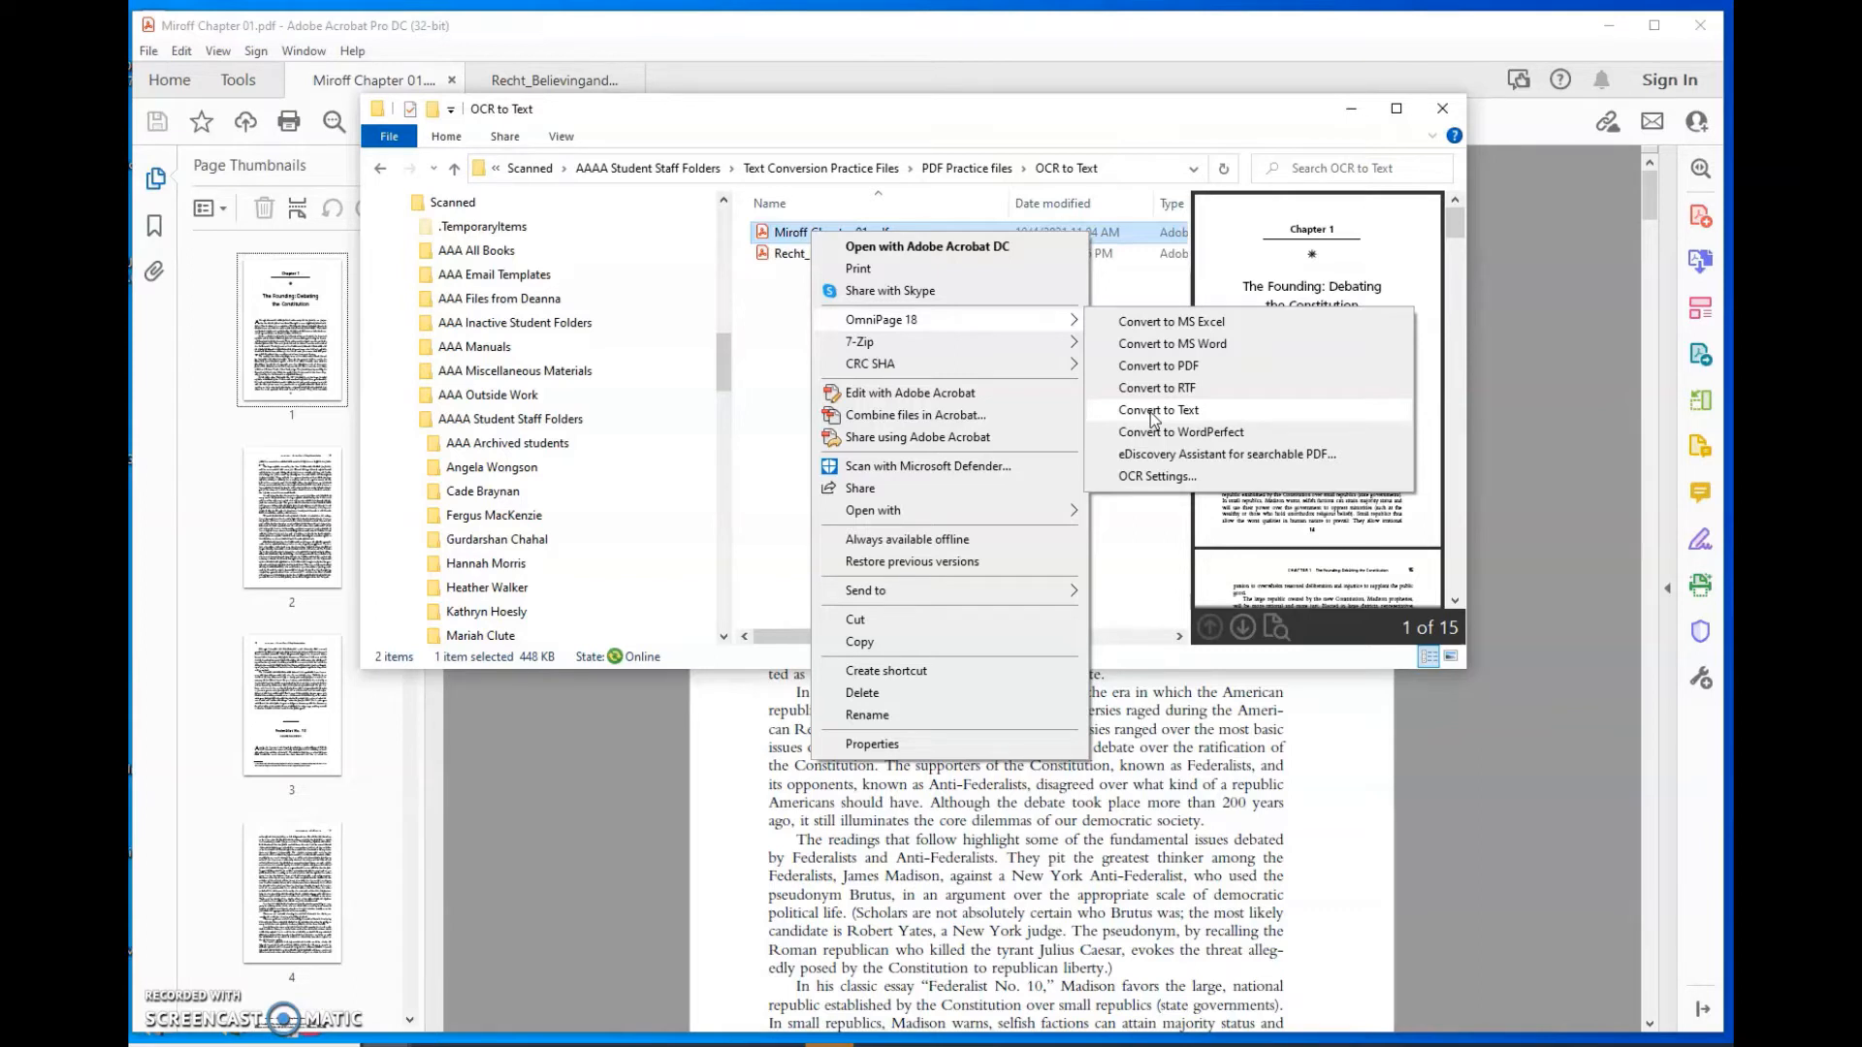
pyautogui.click(929, 315)
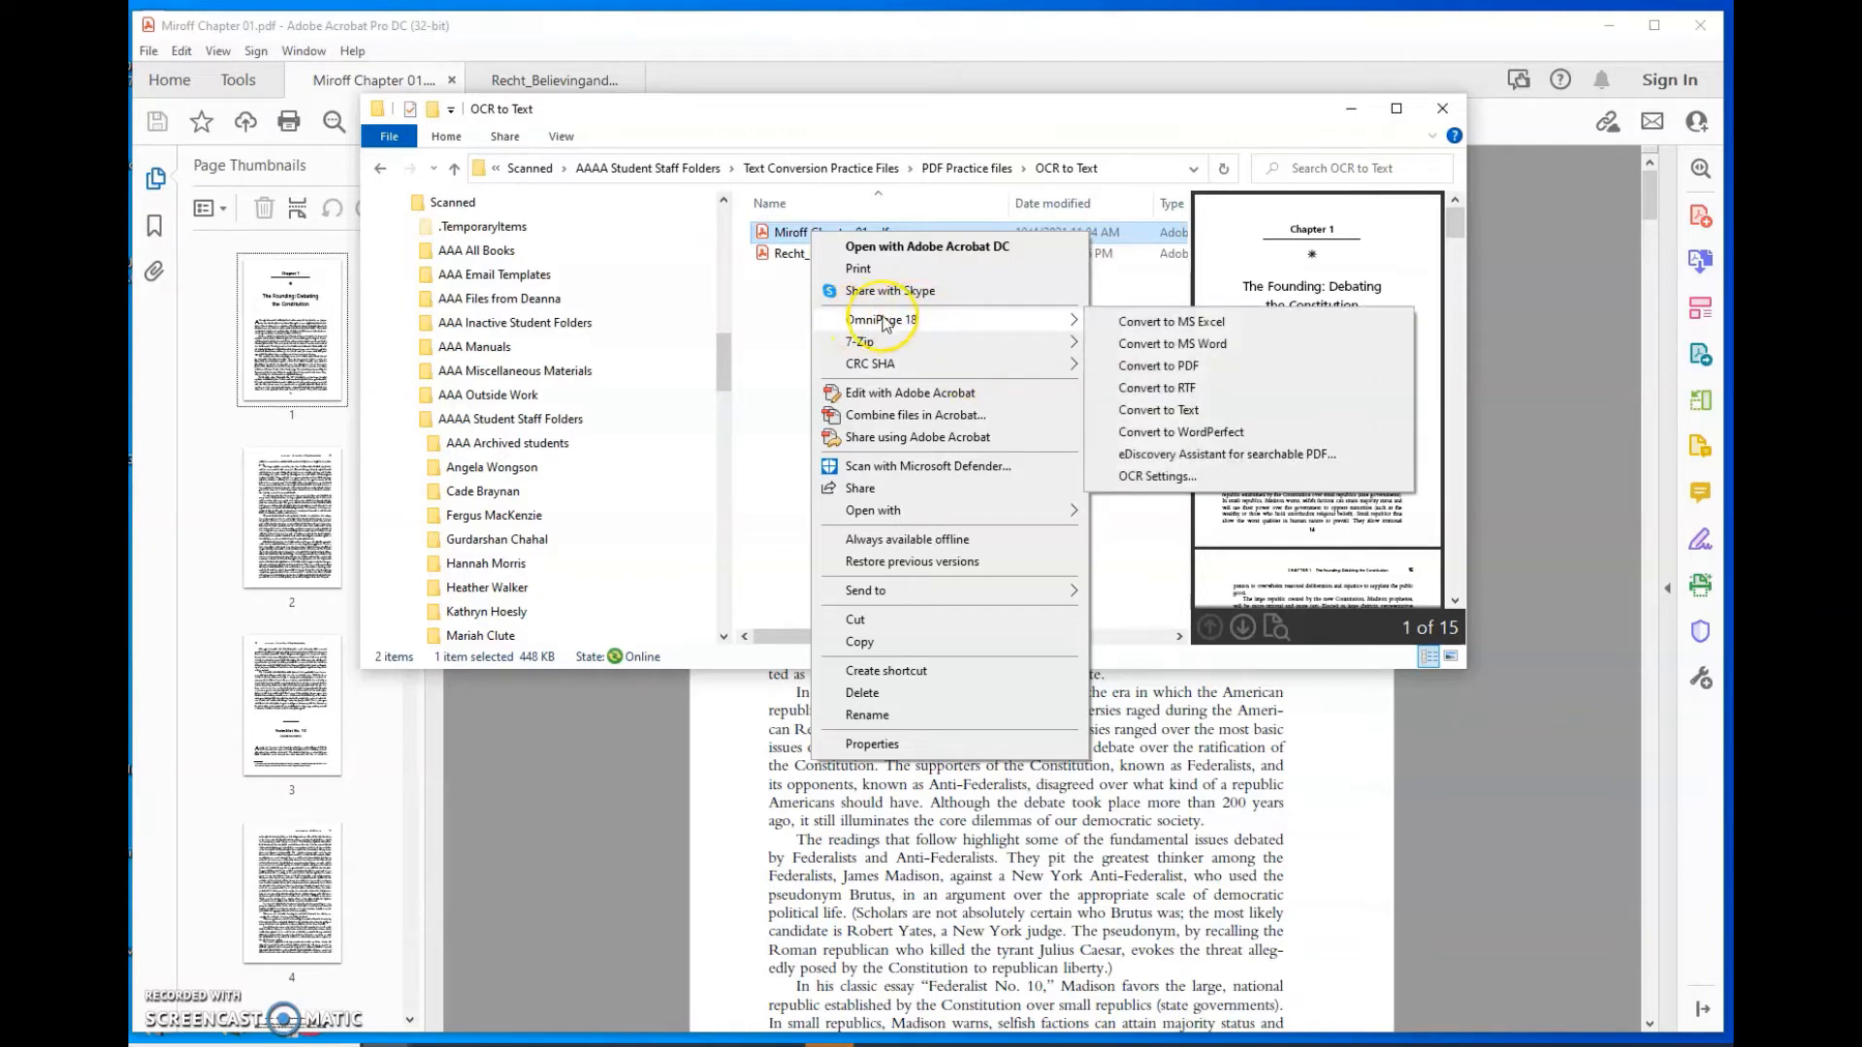
pyautogui.click(1152, 412)
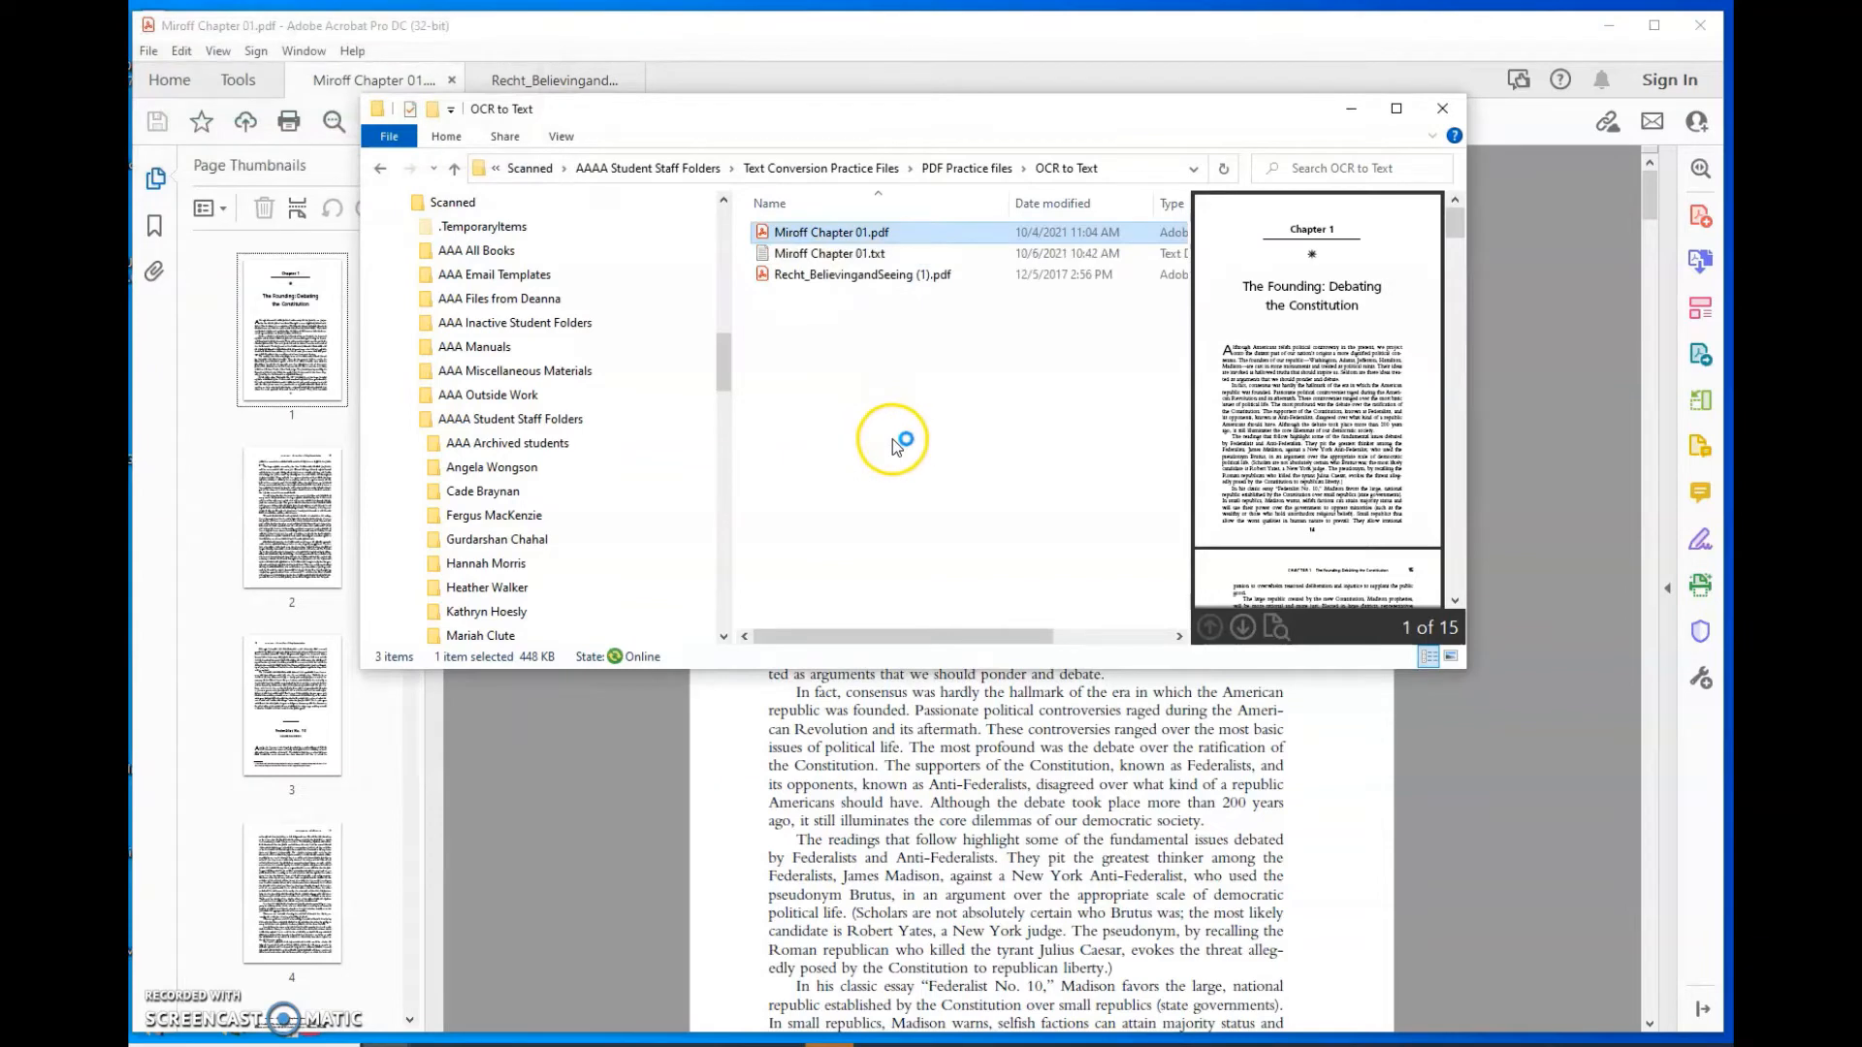
# Step: Convert Recht_BelievingandSeeing (1).pdf to a text file with OmniPage 18
pyautogui.click(831, 279)
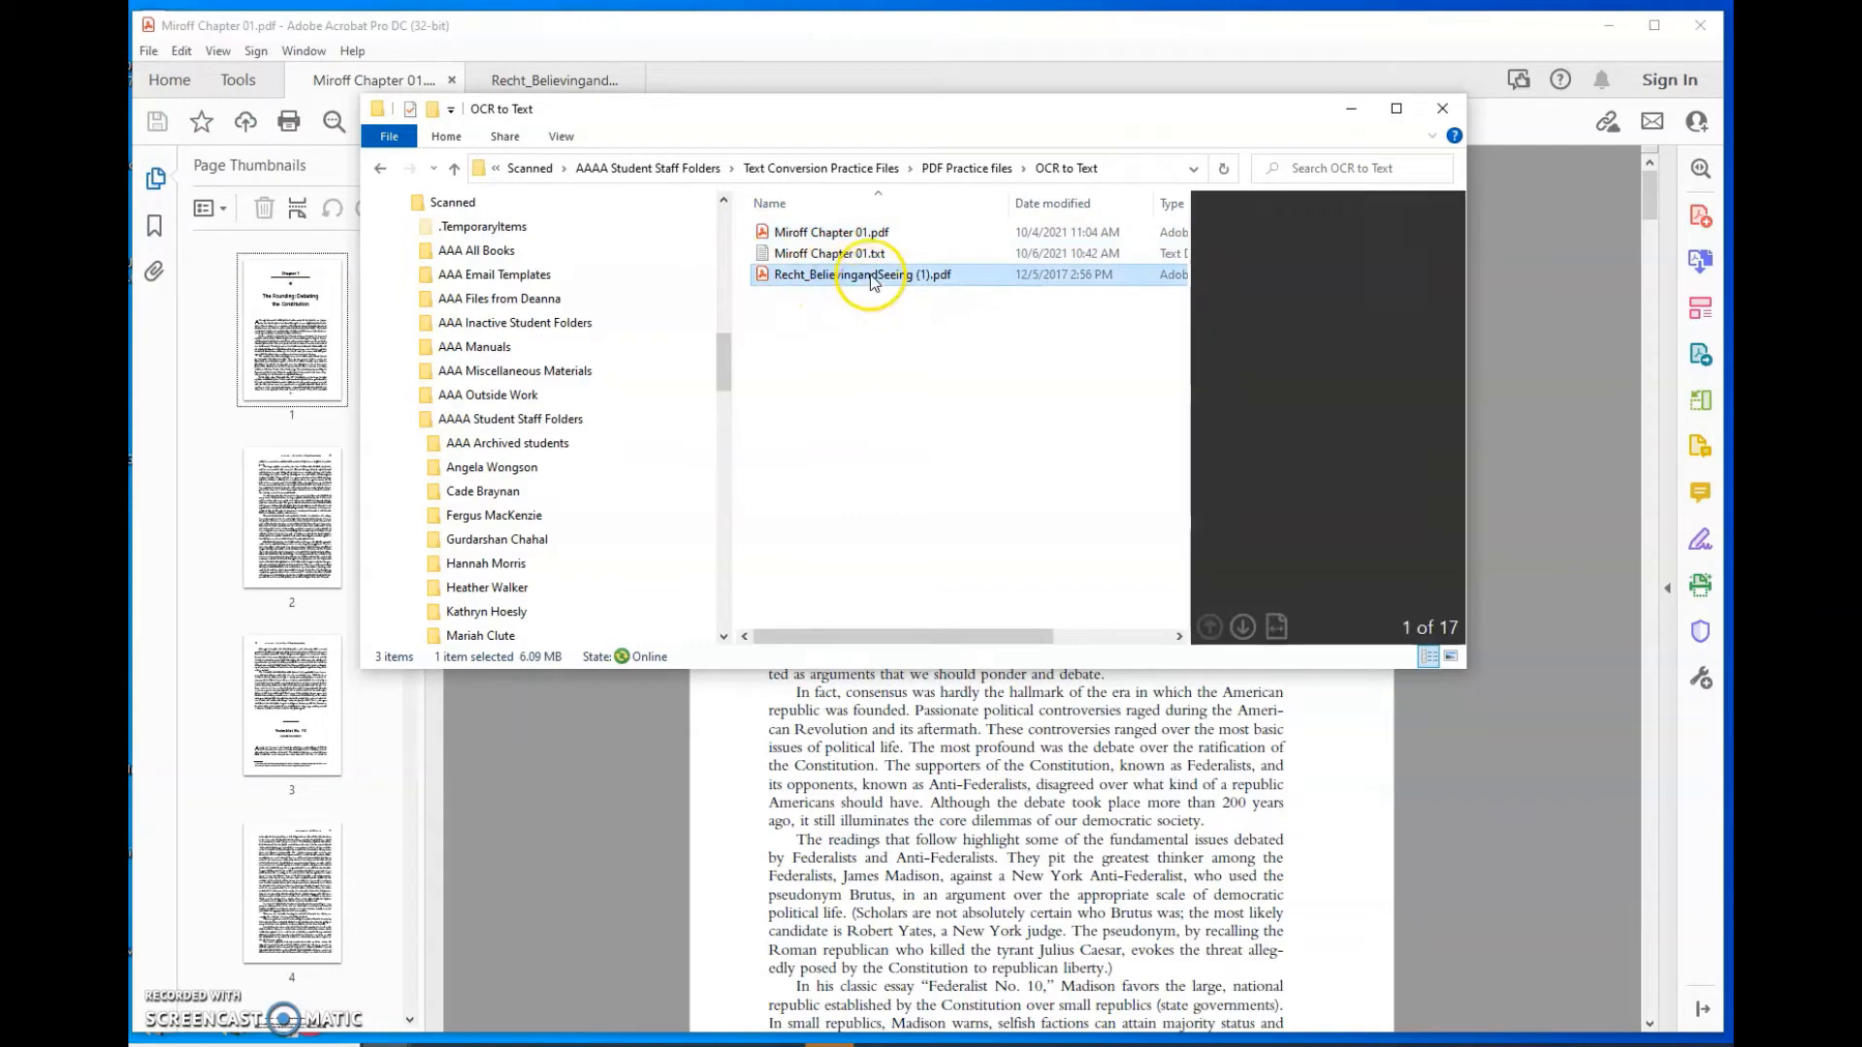
pyautogui.rightClick(871, 280)
pyautogui.moveTo(985, 364)
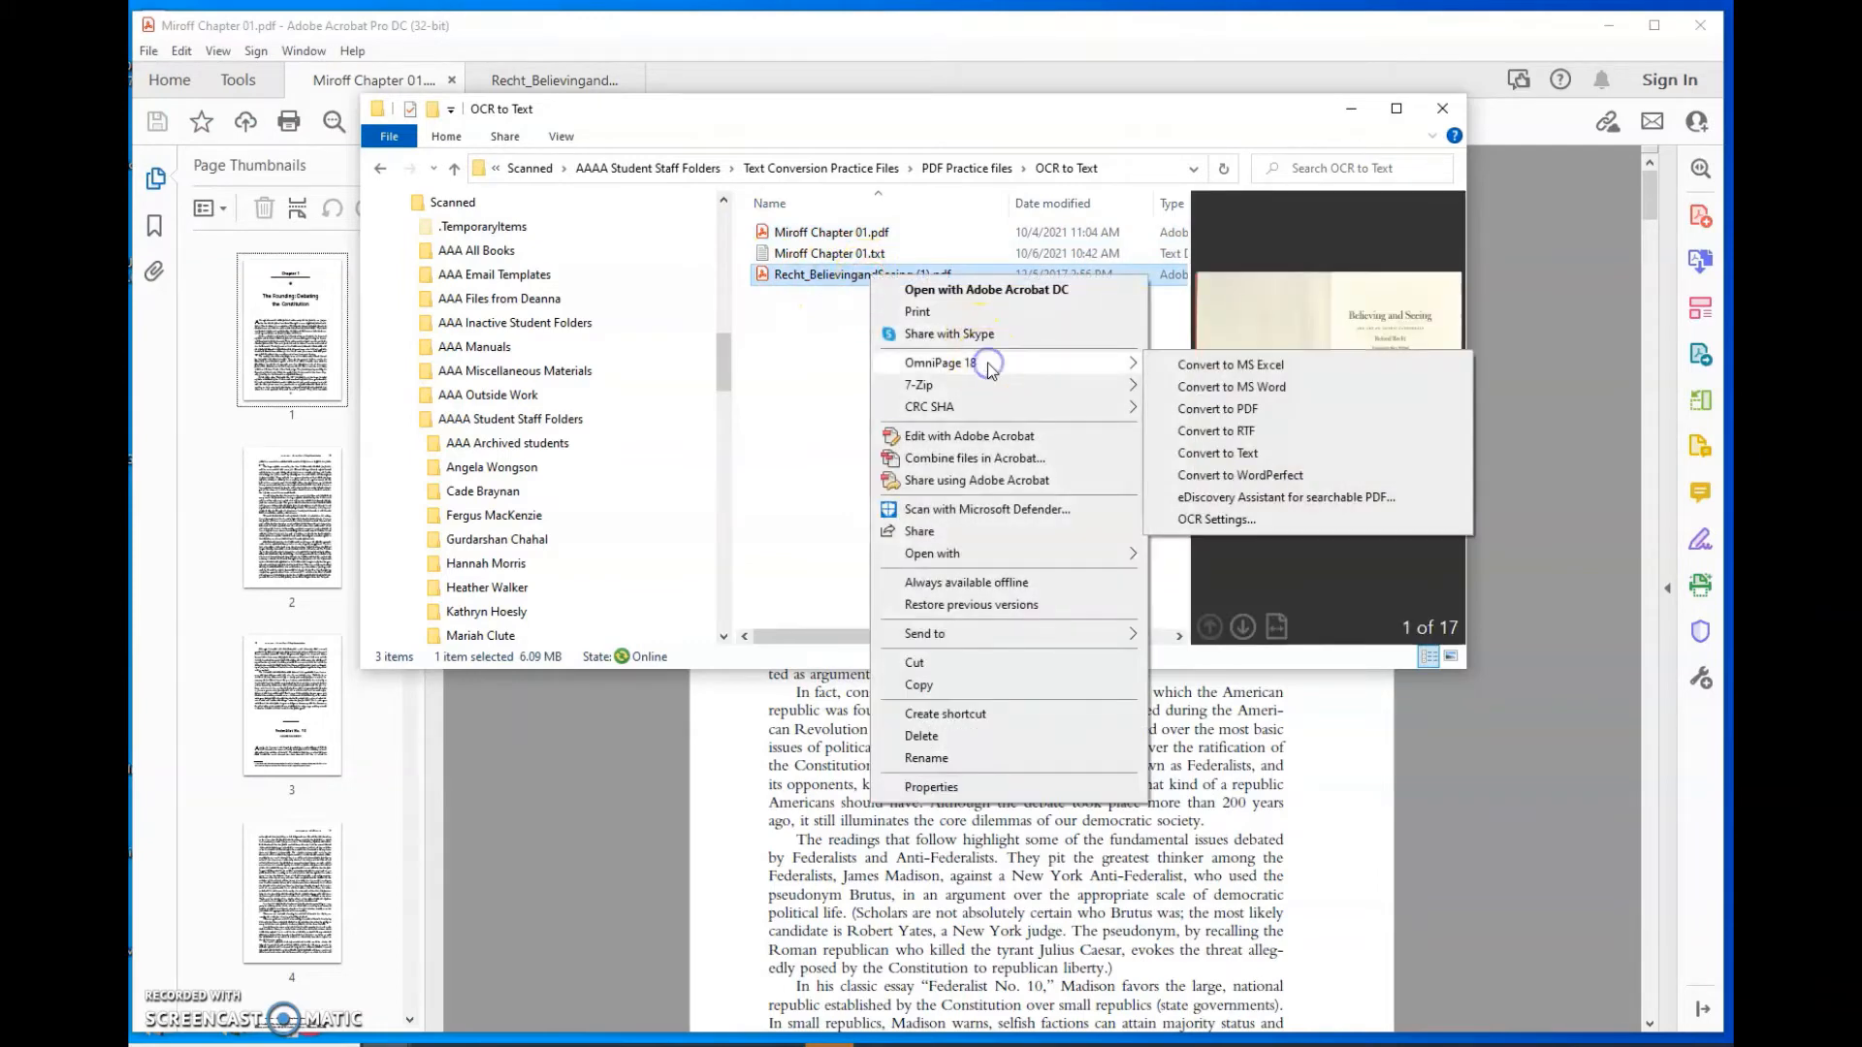
pyautogui.click(1233, 457)
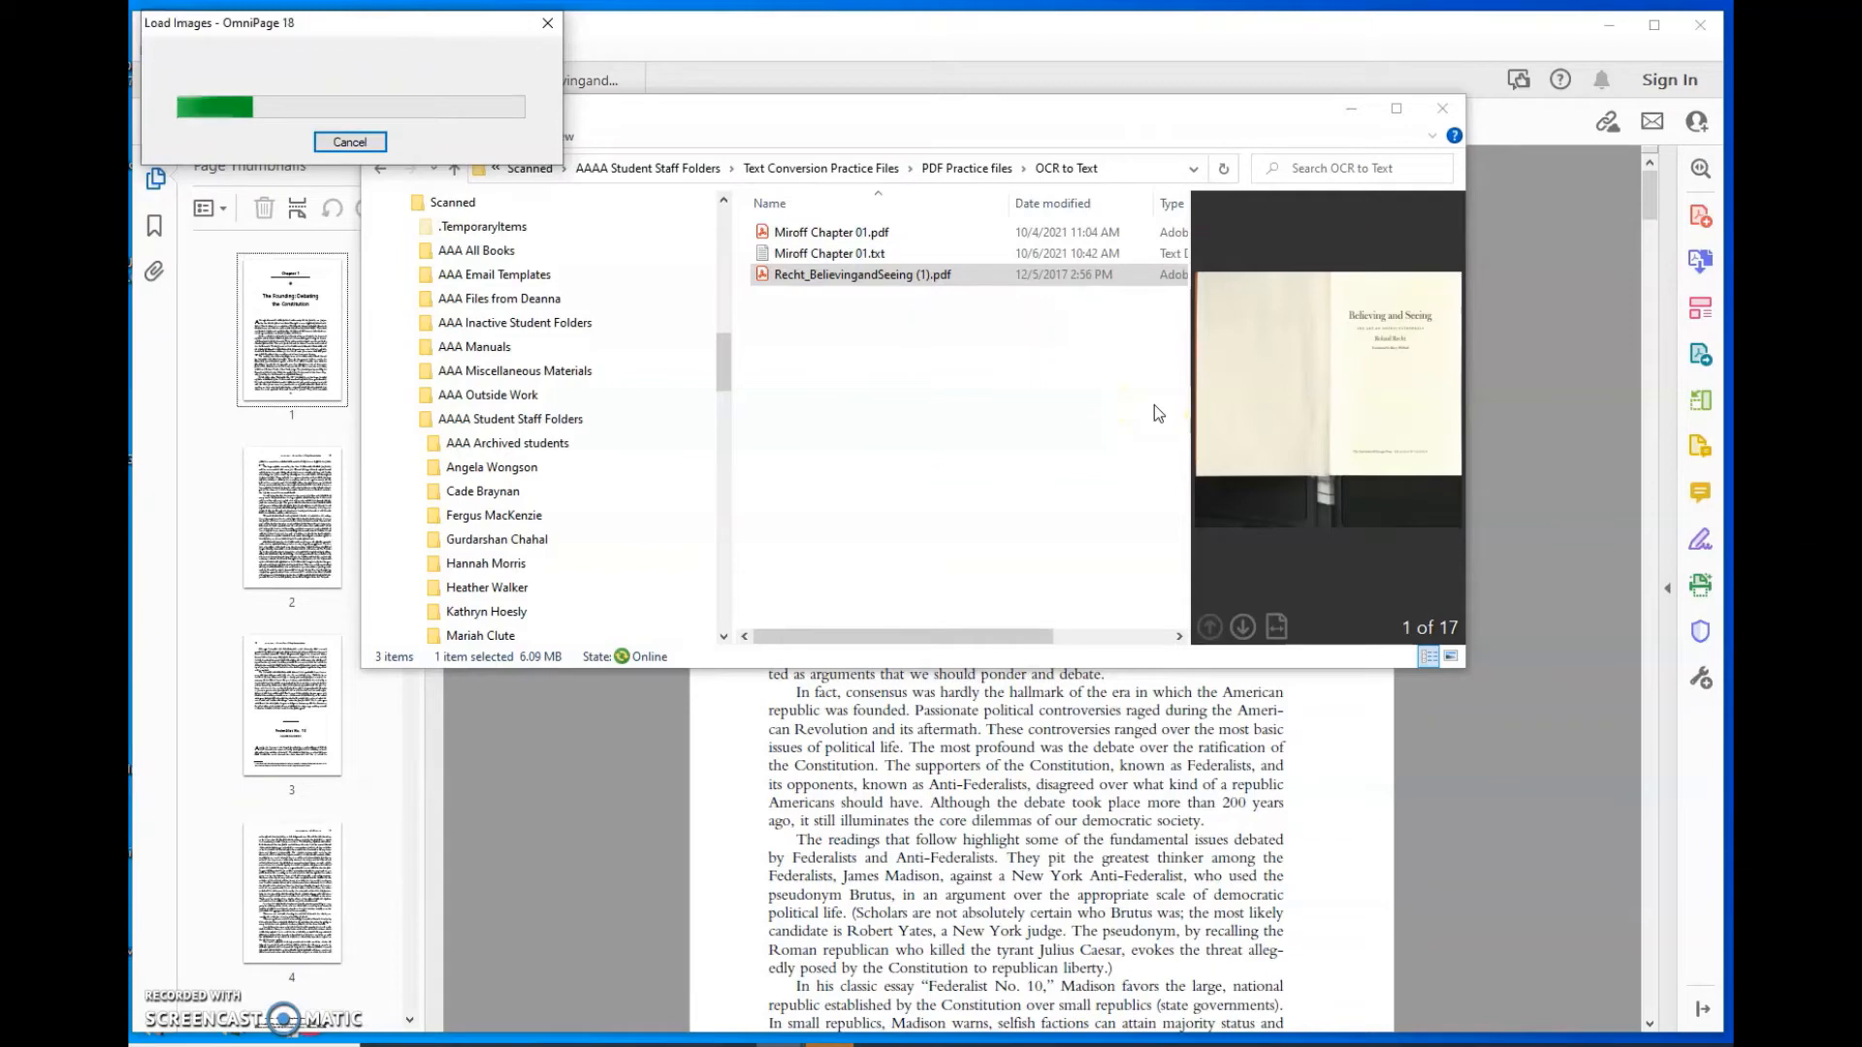
pyautogui.click(1022, 362)
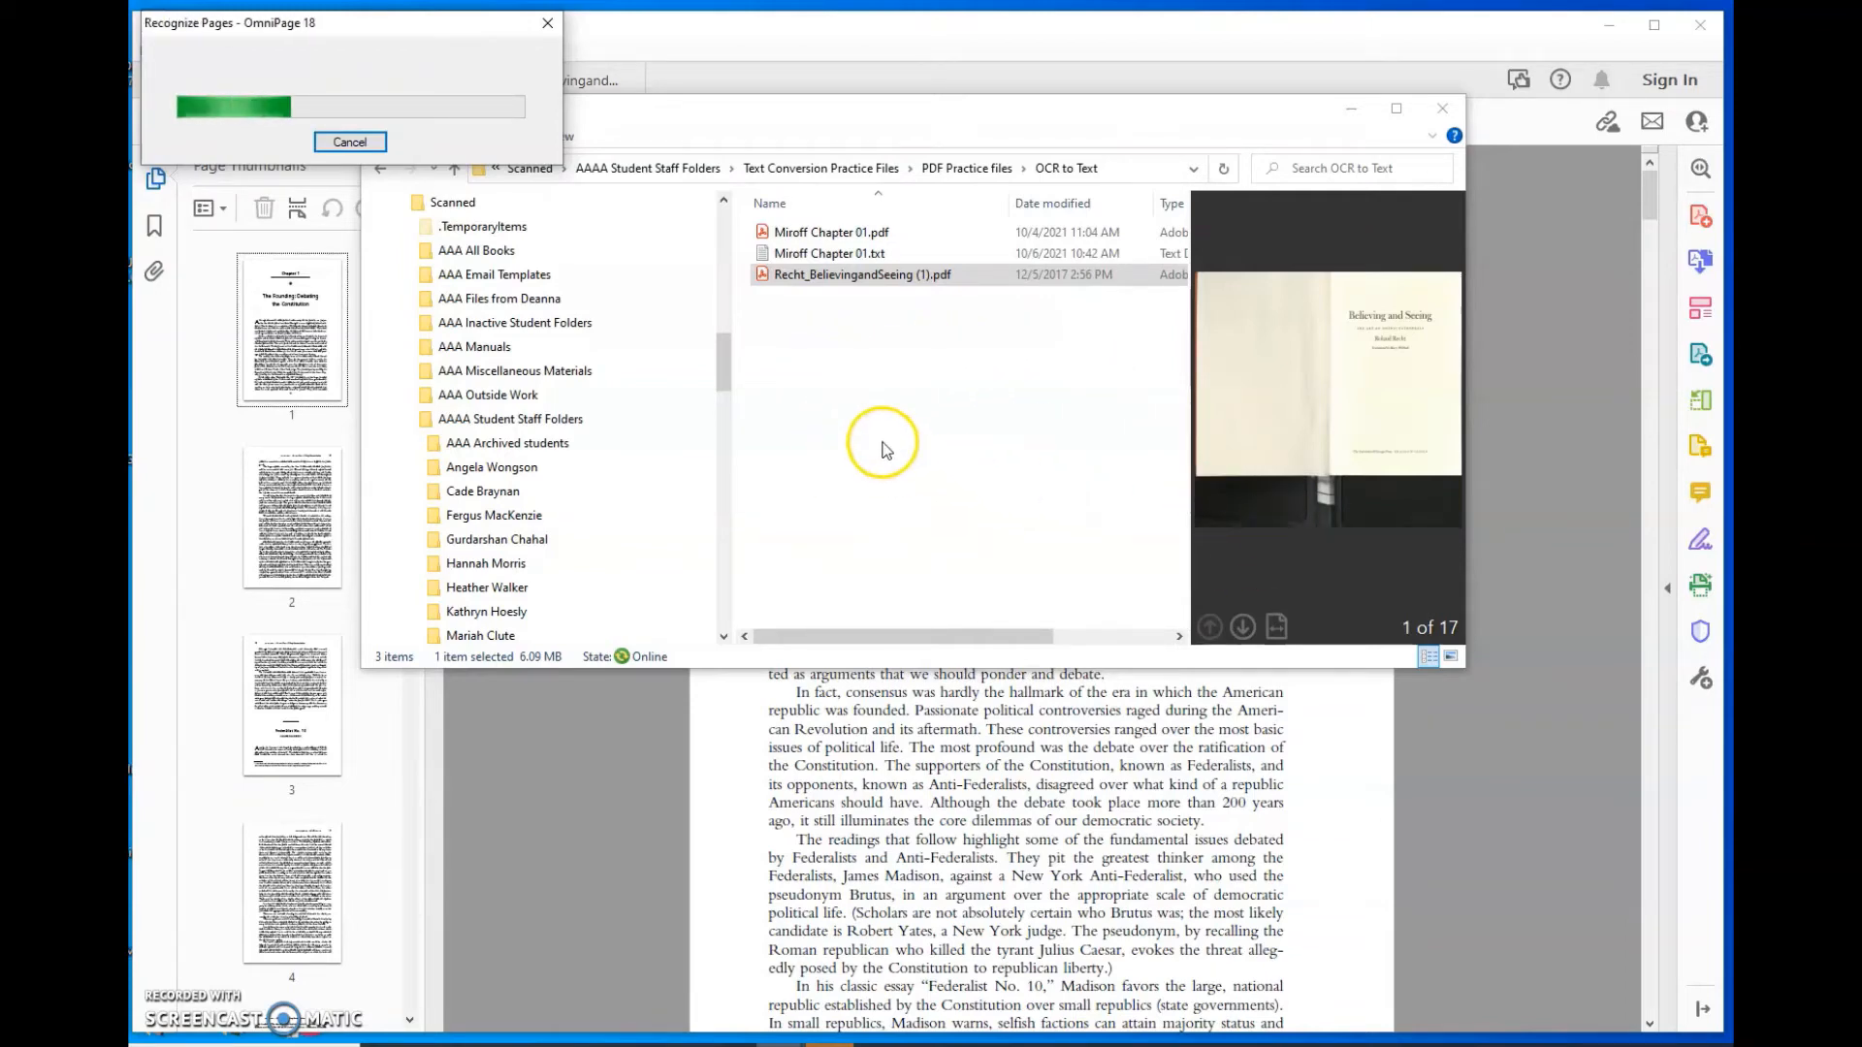
pyautogui.click(892, 281)
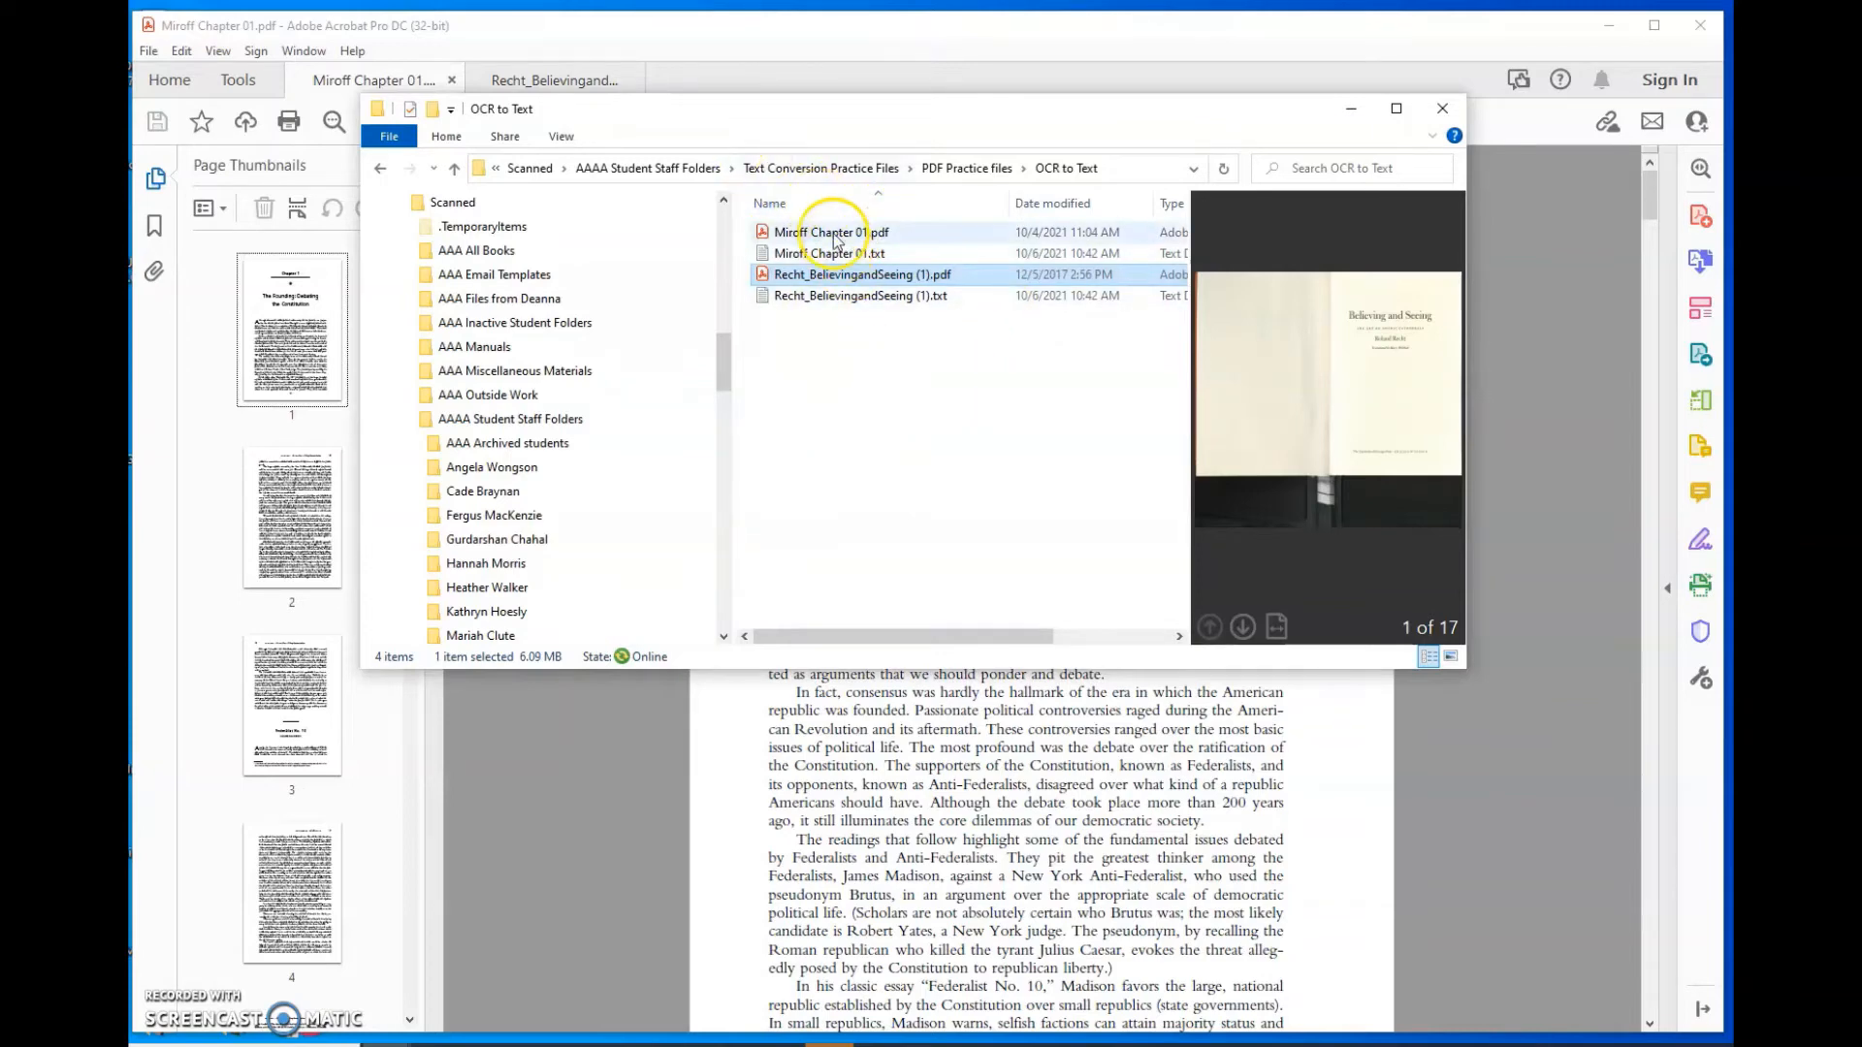
# Step: Review the layout of the first two pages of Miroff Chapter 01.pdf in Acrobat
pyautogui.click(809, 46)
pyautogui.scroll(-1, 918, 376)
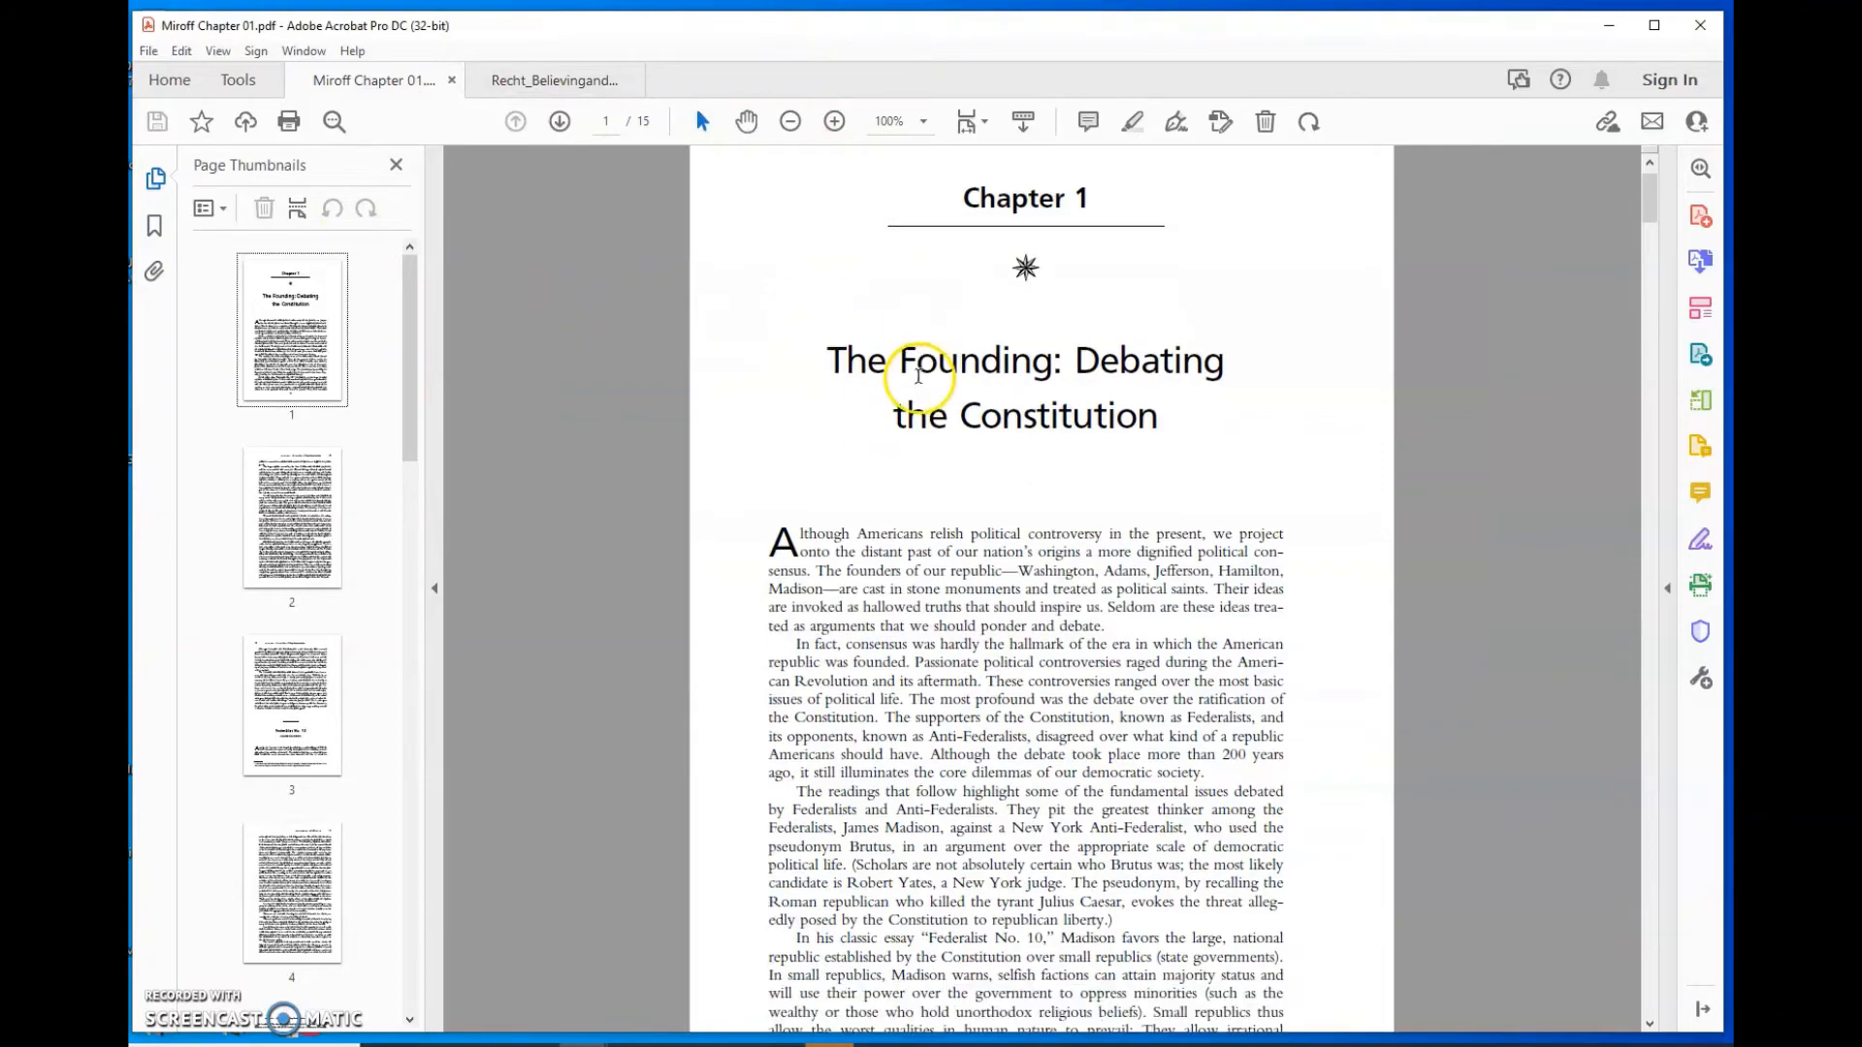
pyautogui.scroll(-10, 918, 376)
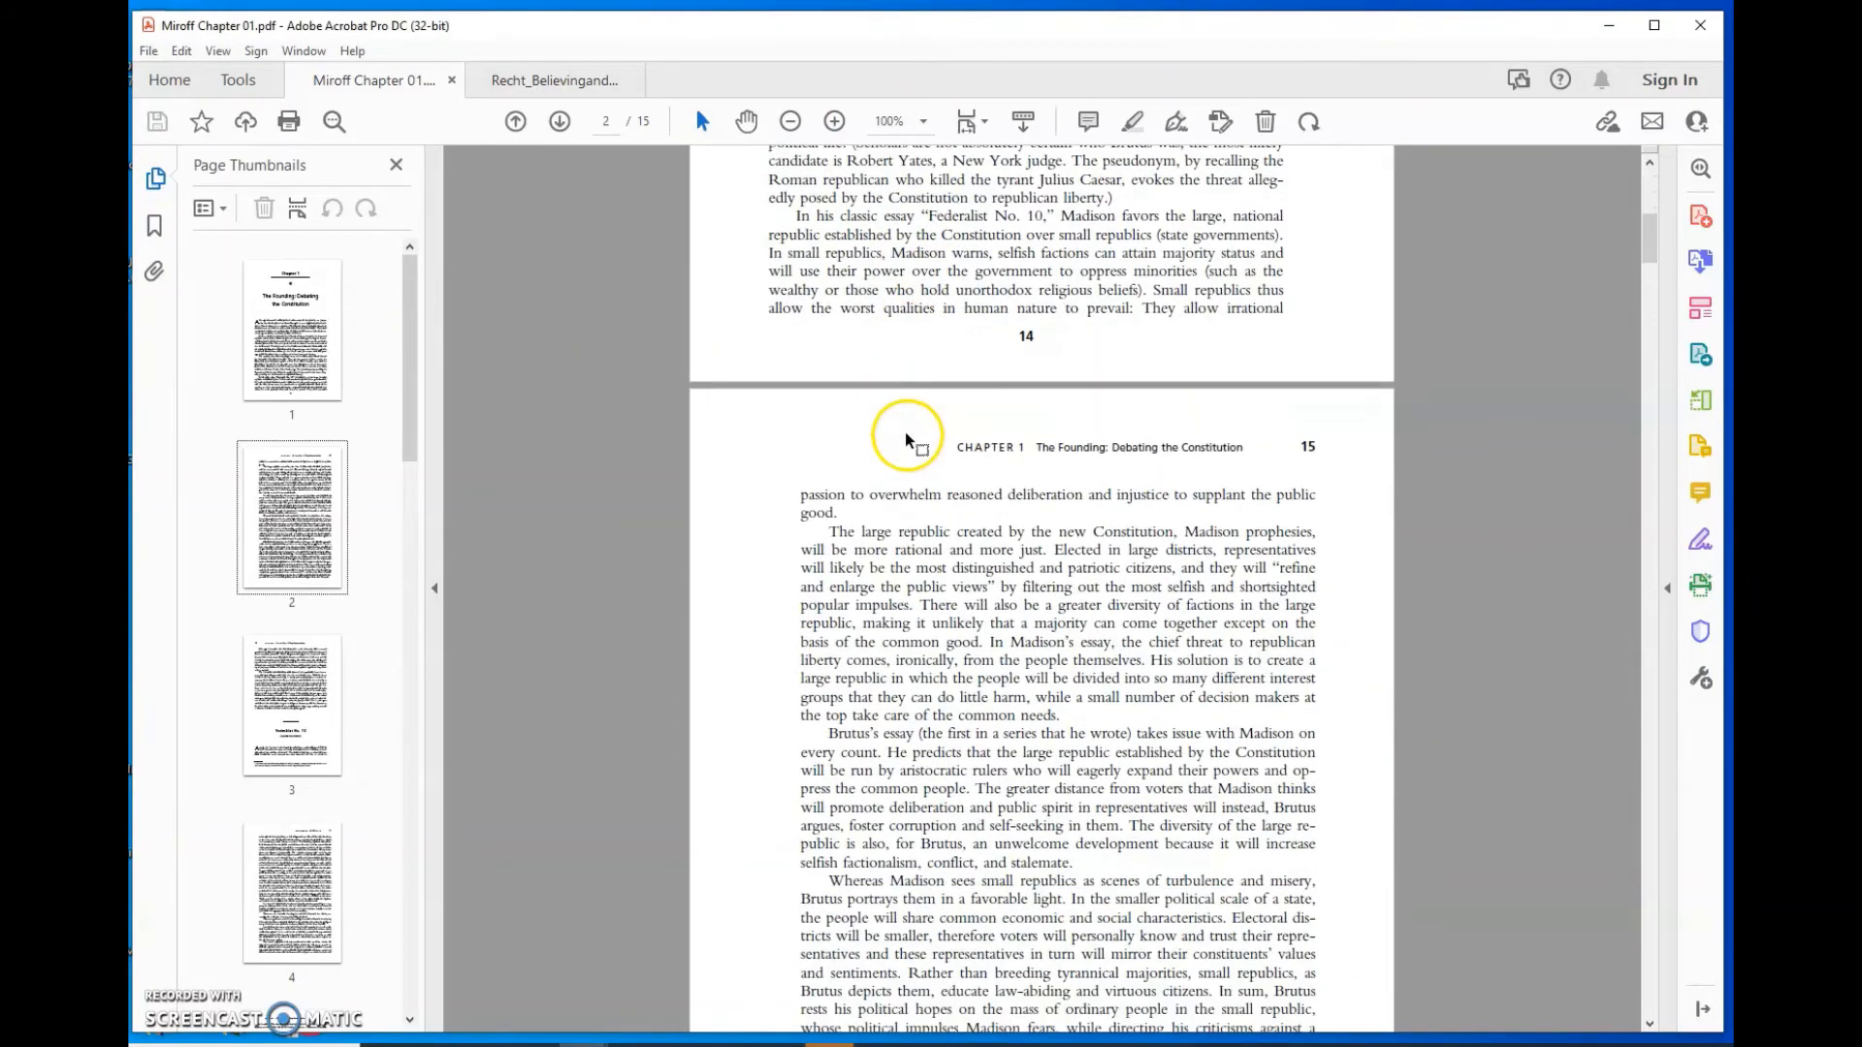
pyautogui.scroll(-4, 909, 441)
pyautogui.scroll(8, 894, 437)
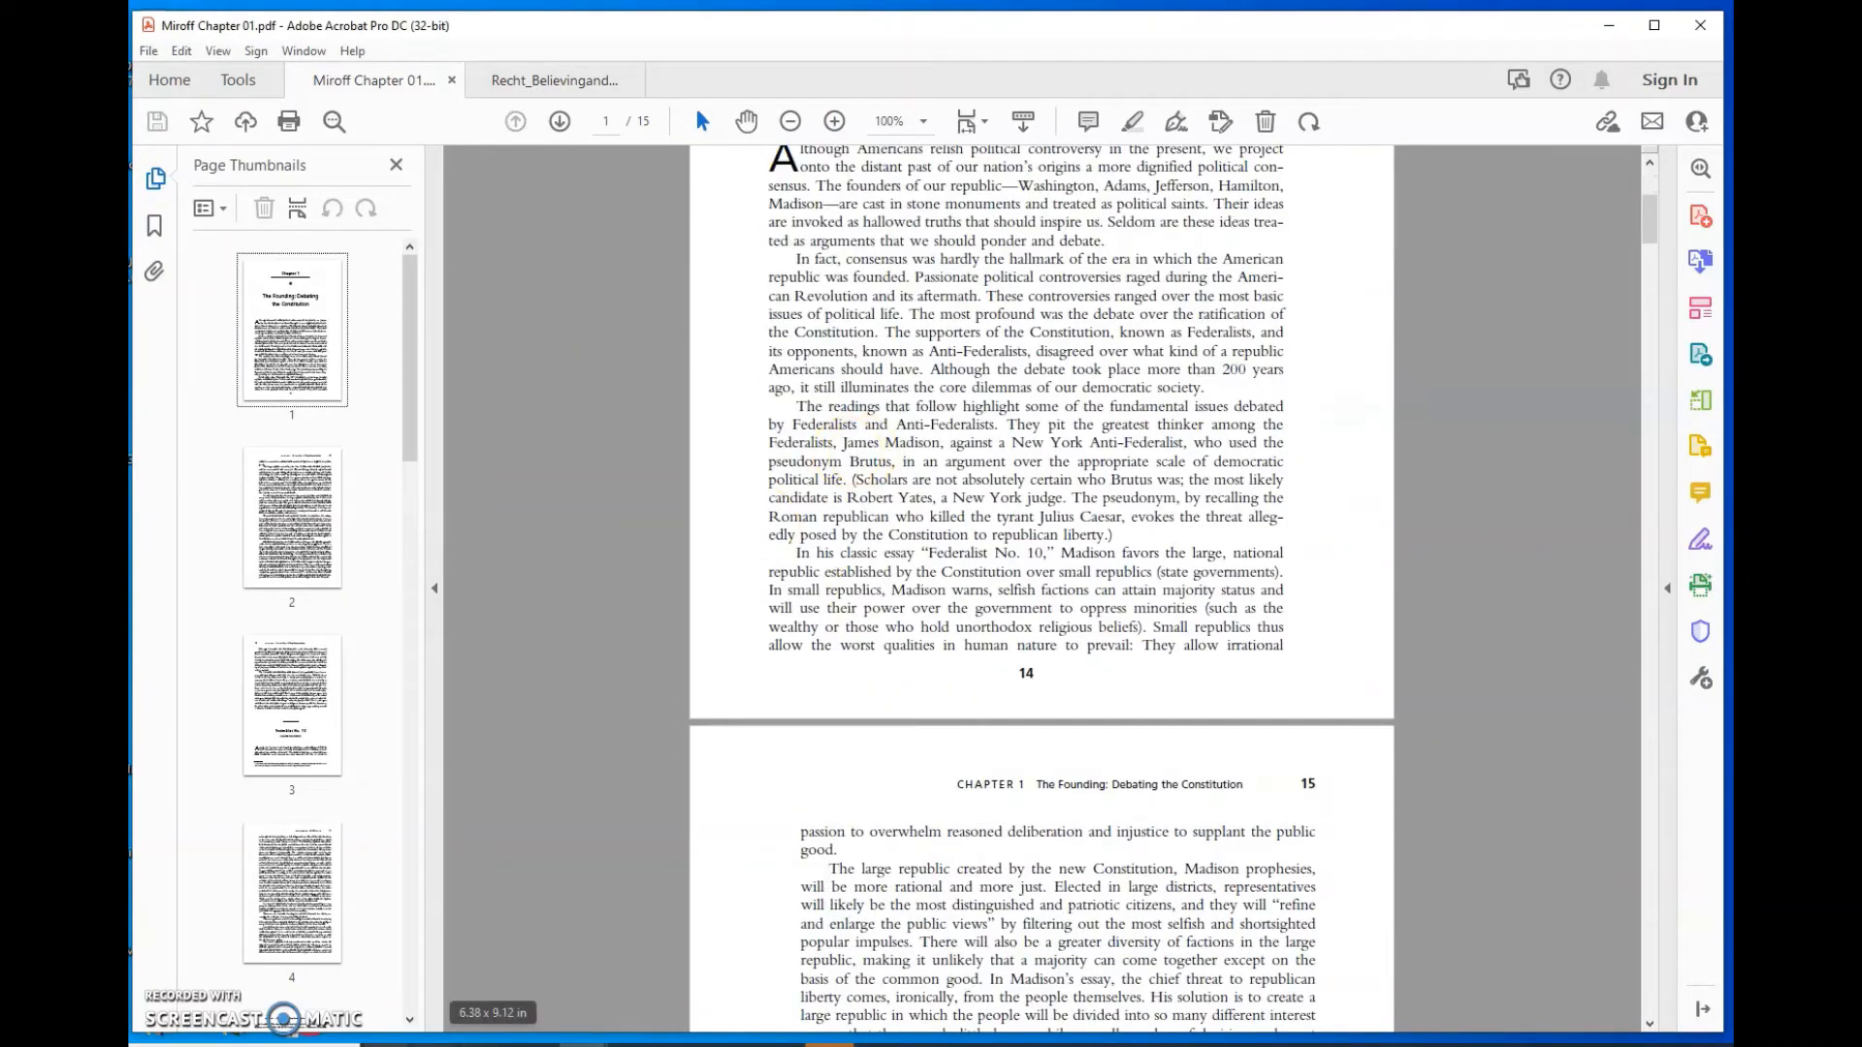
# Step: Return to the OCR to Text folder and open Miroff Chapter 01.txt in Word using the Windows (Default) text encoding
pyautogui.moveTo(433, 1041)
pyautogui.click(485, 965)
pyautogui.click(840, 279)
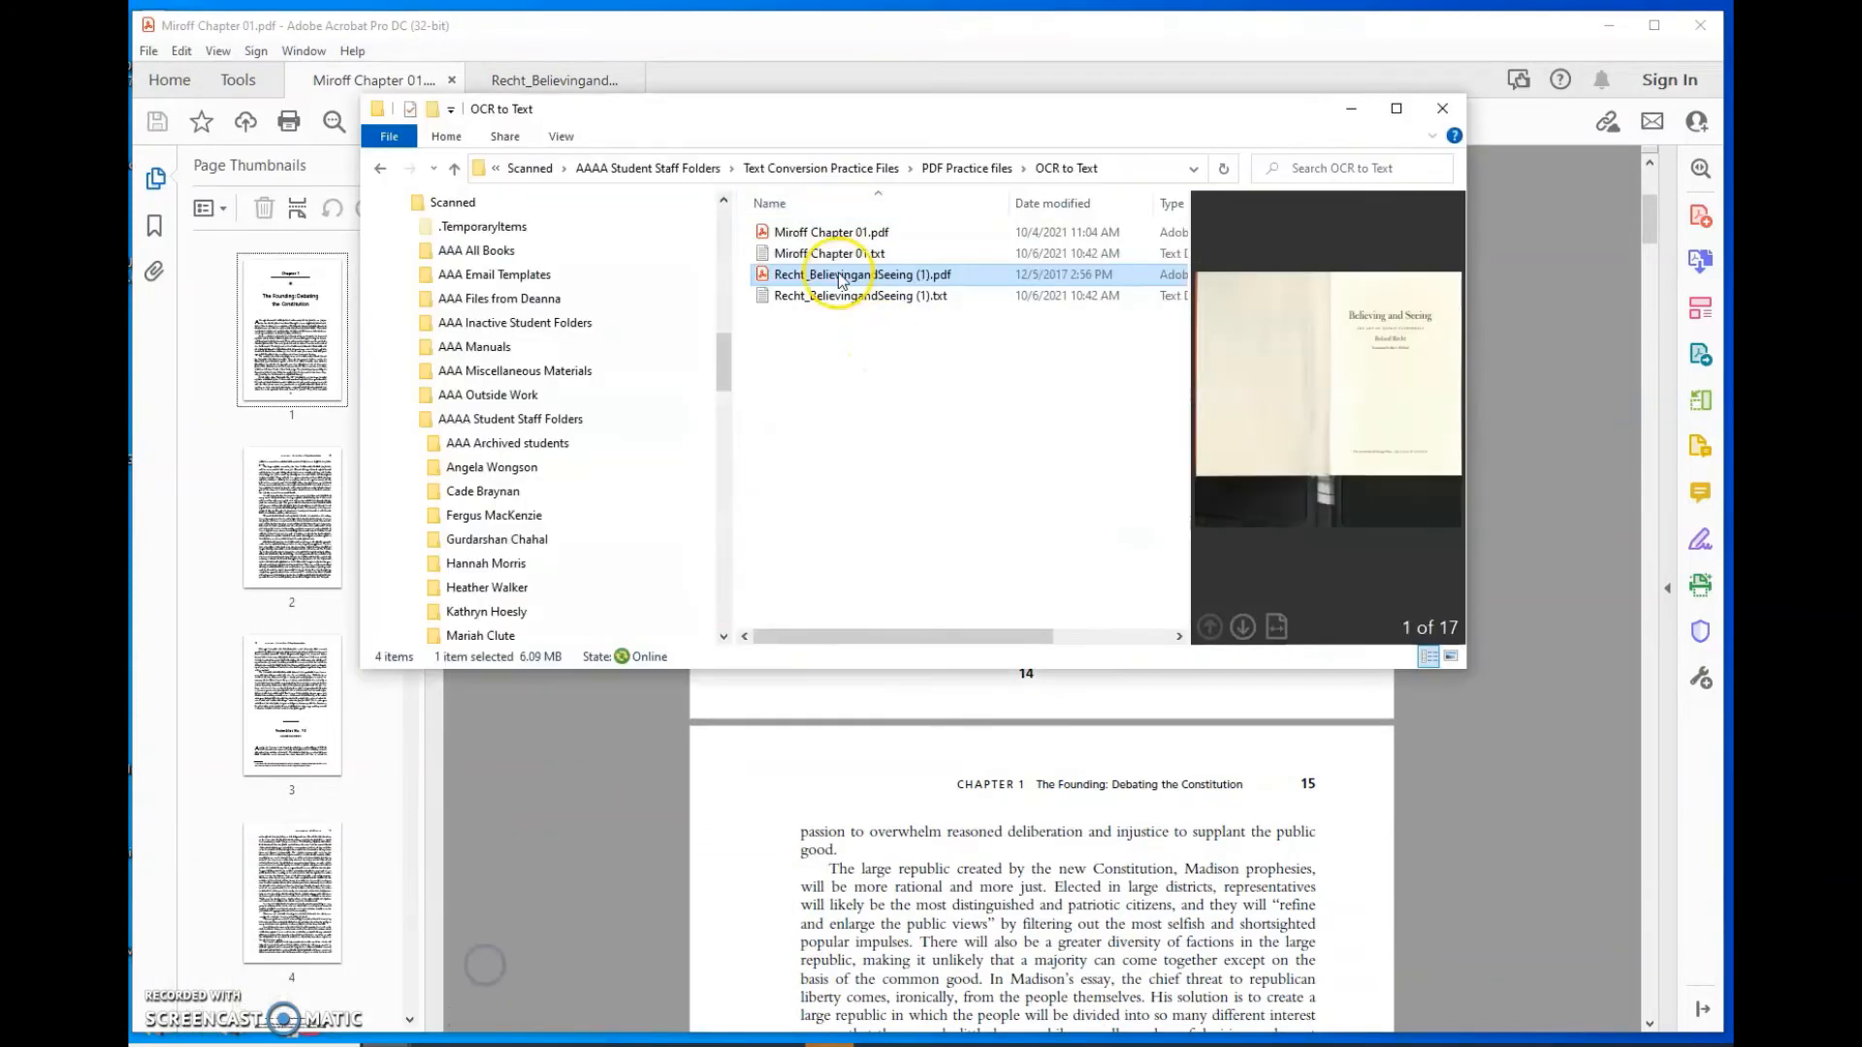
pyautogui.click(832, 257)
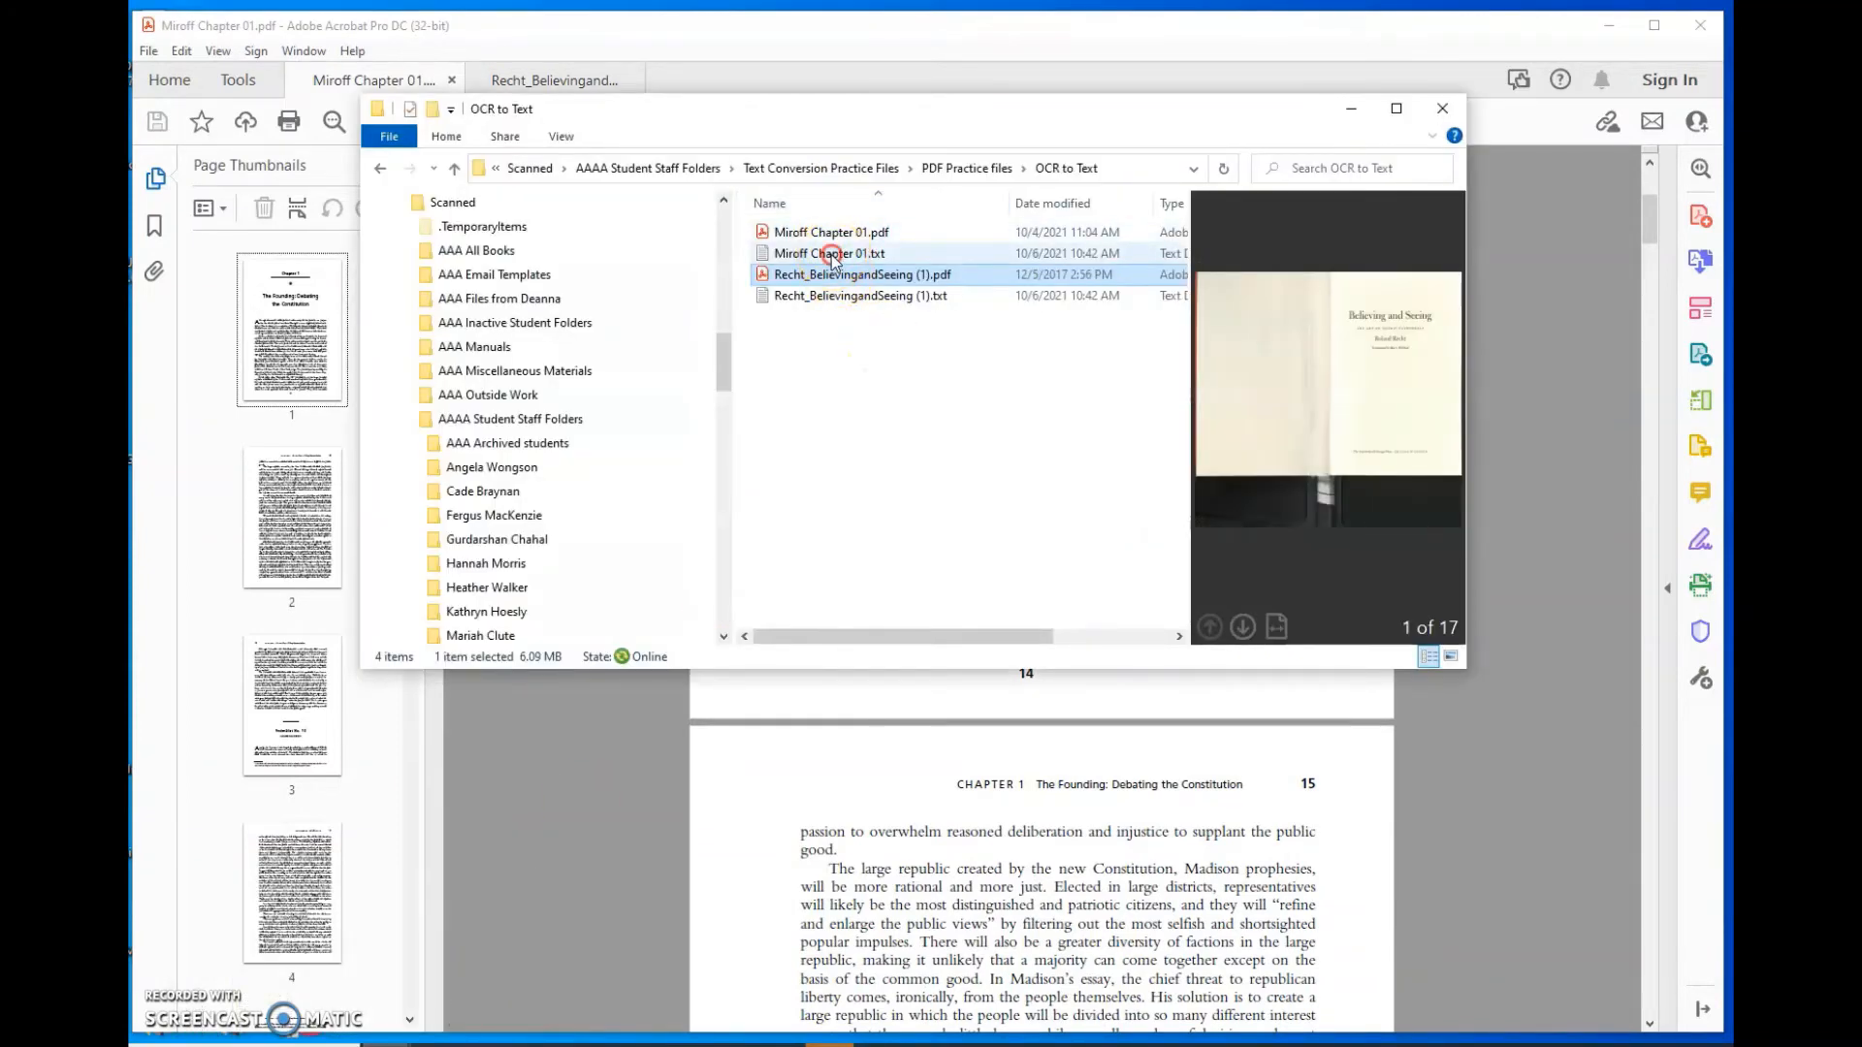
pyautogui.rightClick(832, 257)
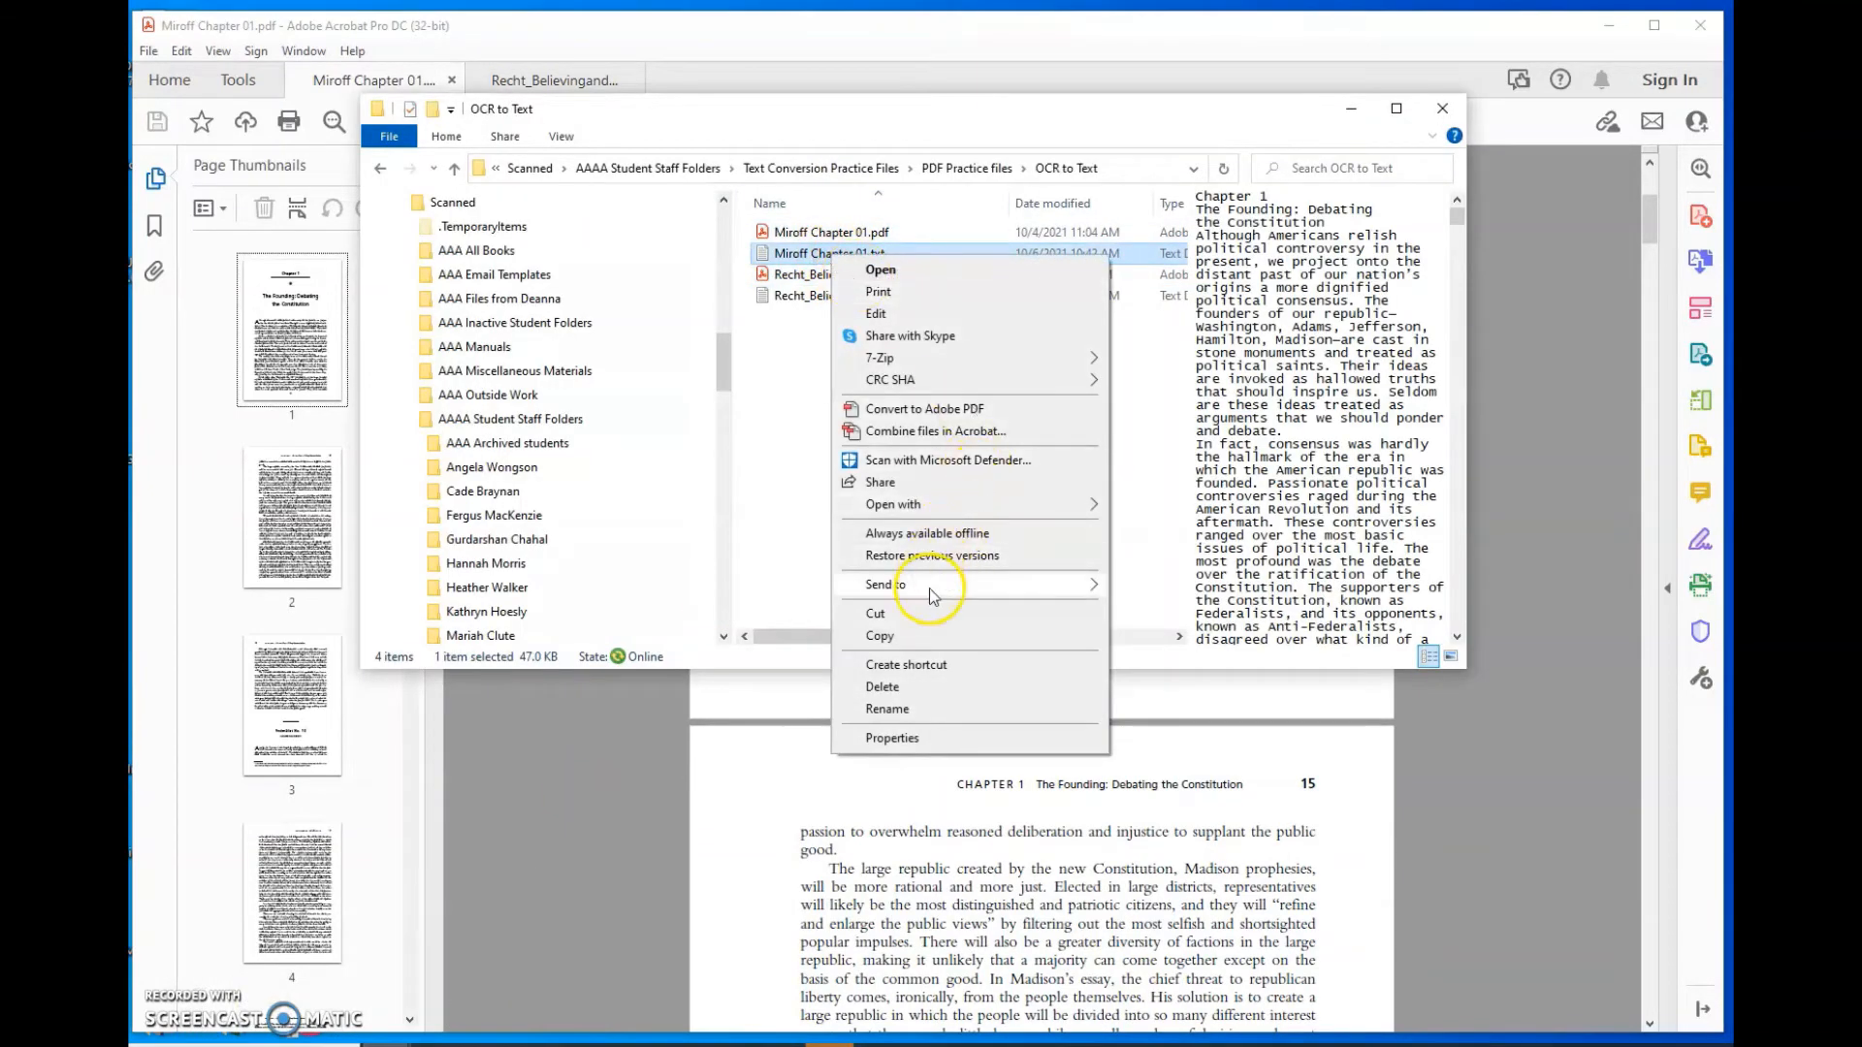
pyautogui.click(937, 504)
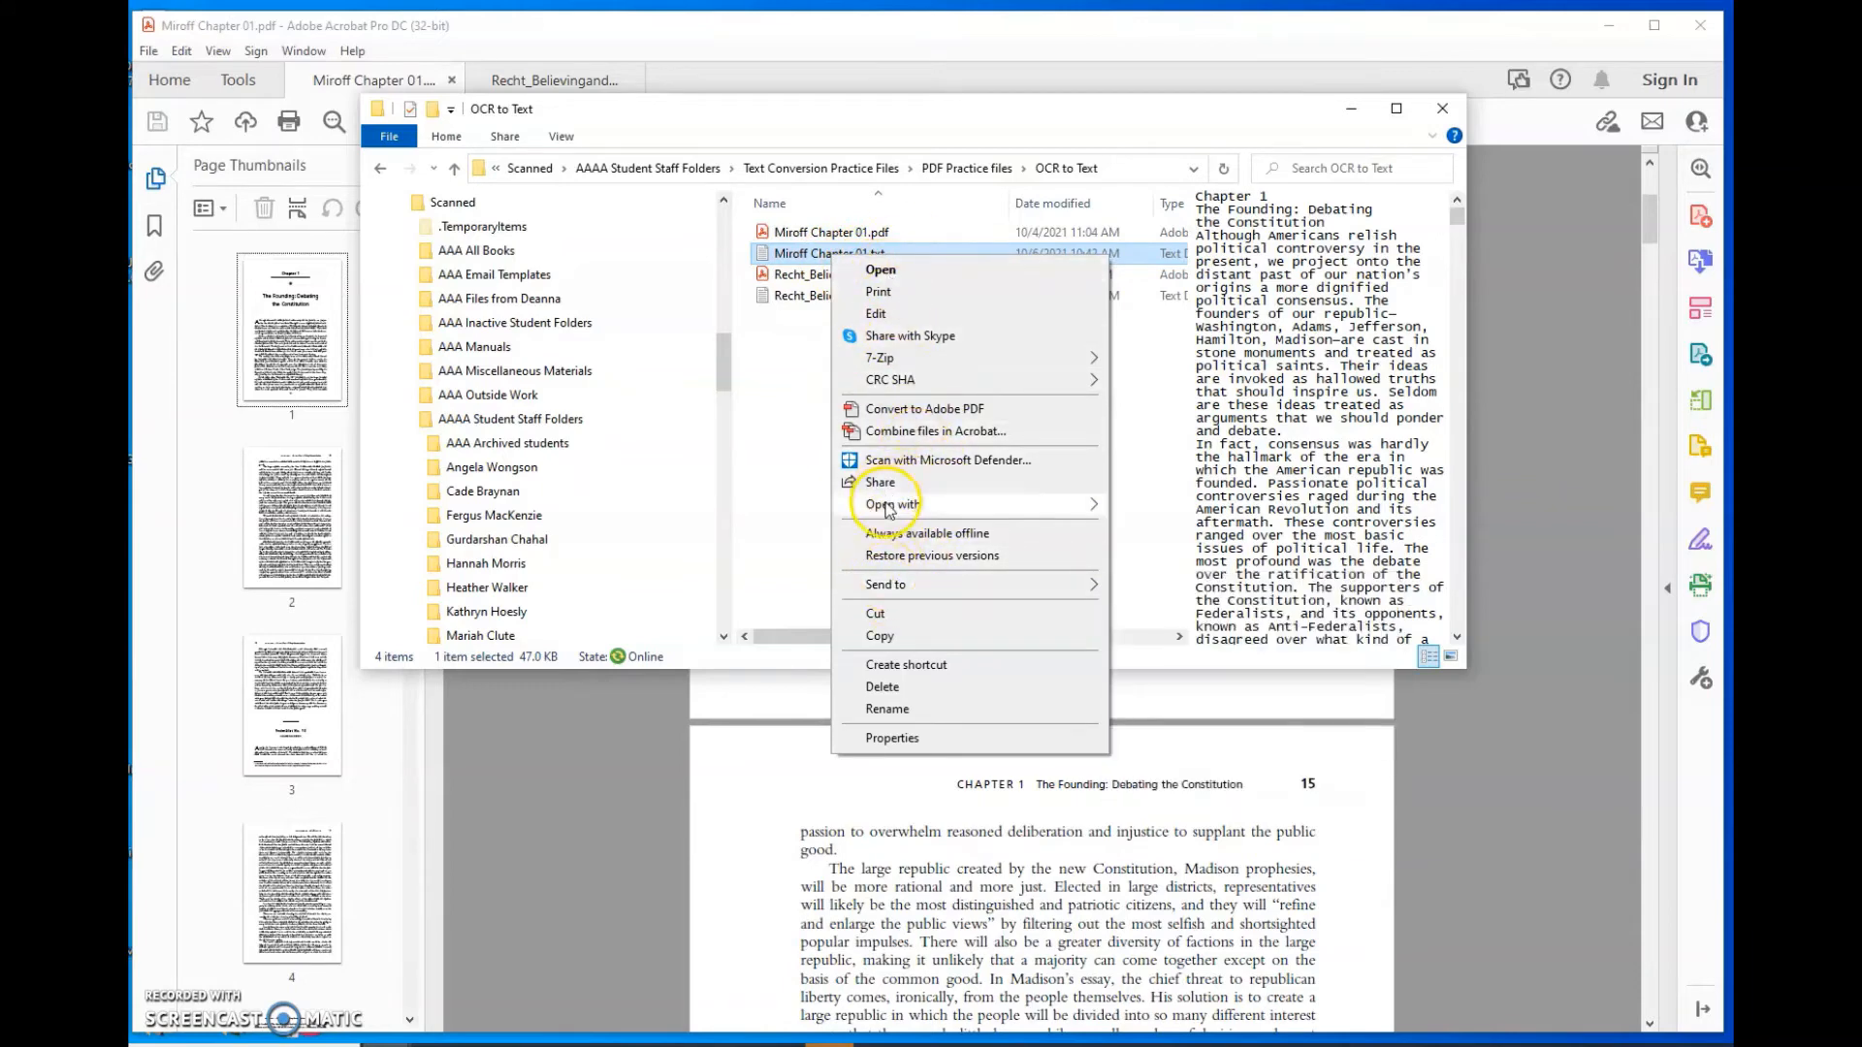
pyautogui.moveTo(884, 504)
pyautogui.click(1178, 639)
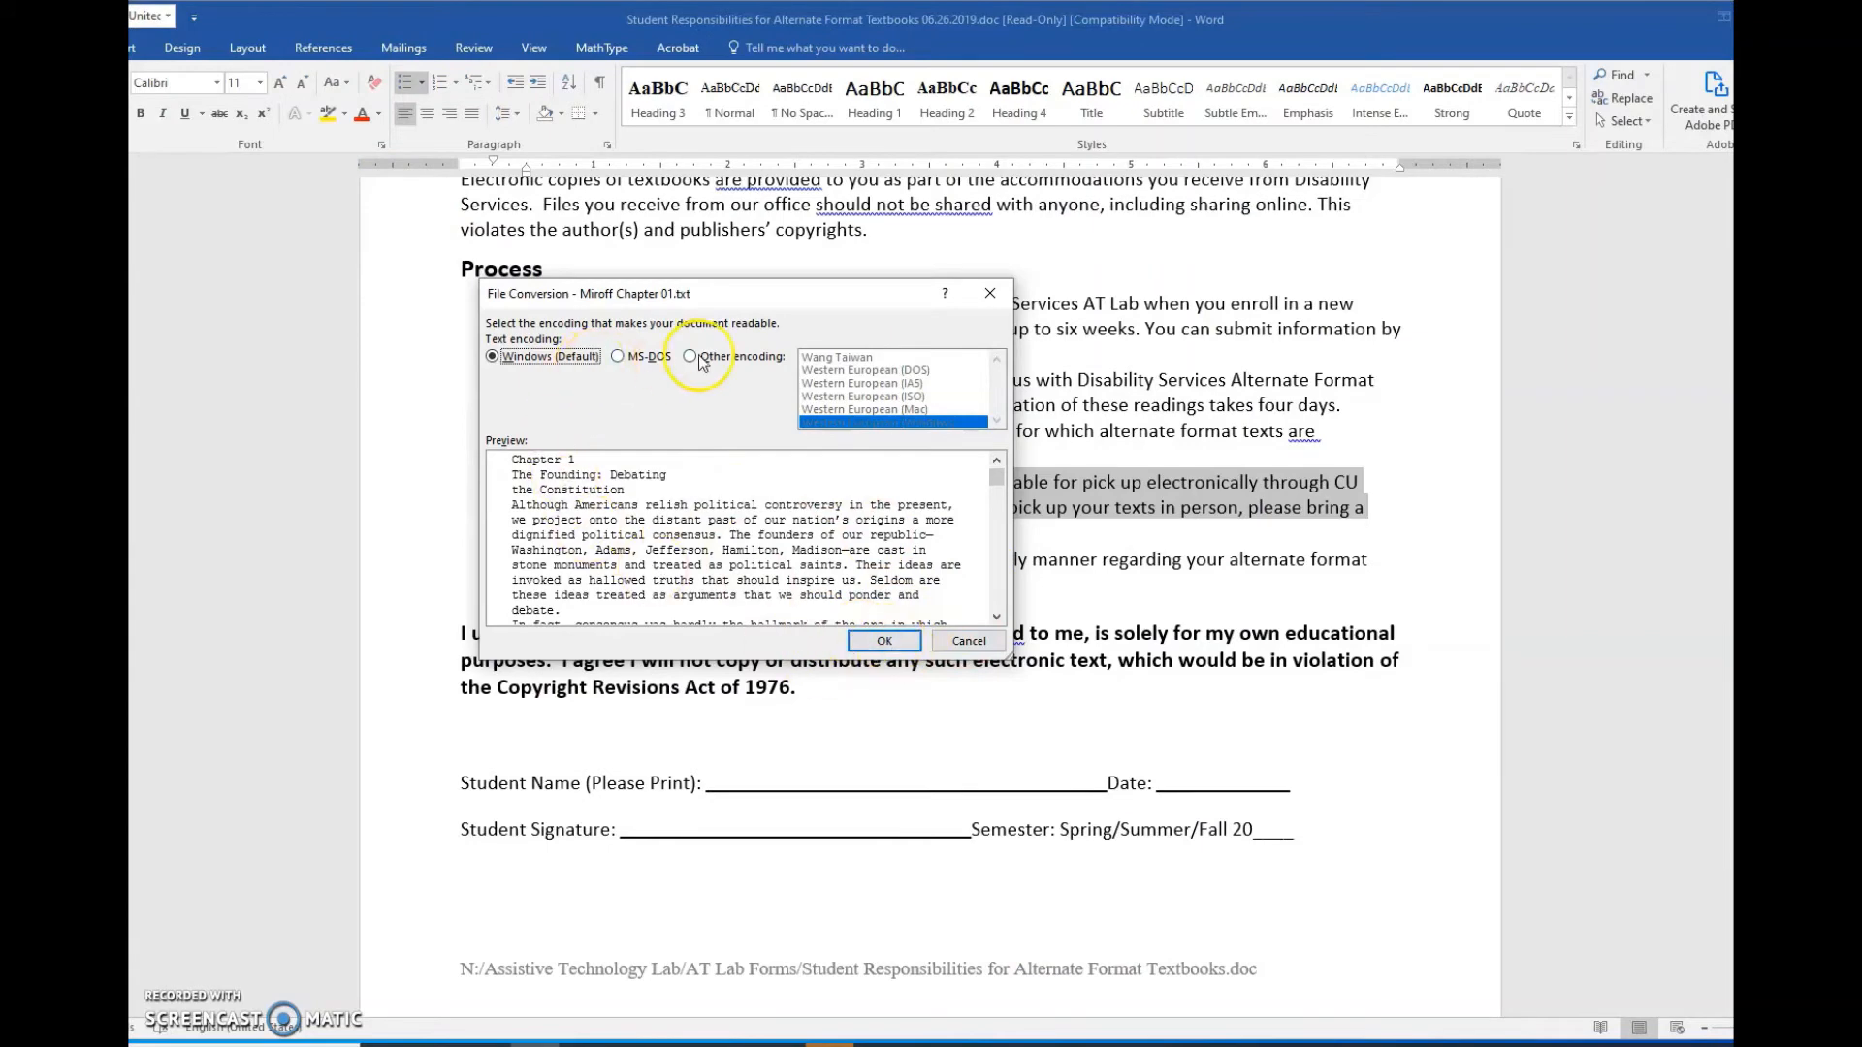
pyautogui.moveTo(1011, 660); pyautogui.dragTo(1223, 824)
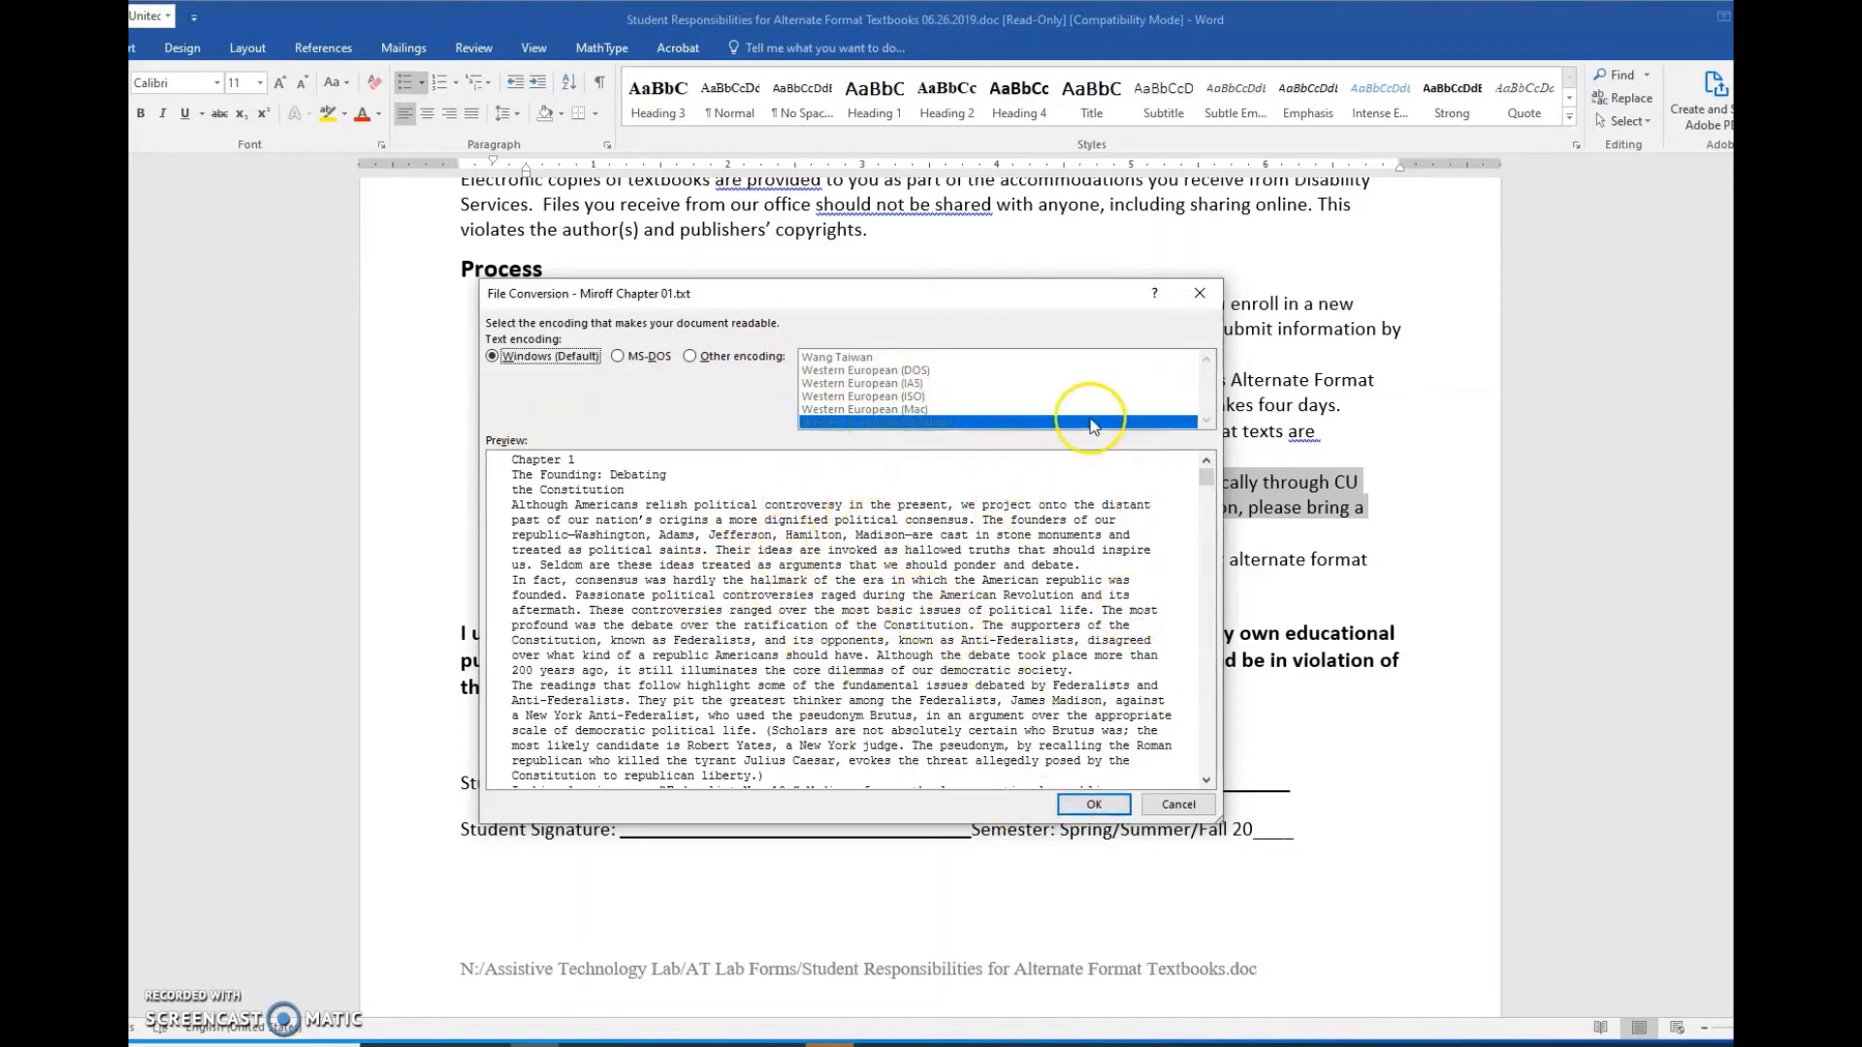
pyautogui.click(1114, 804)
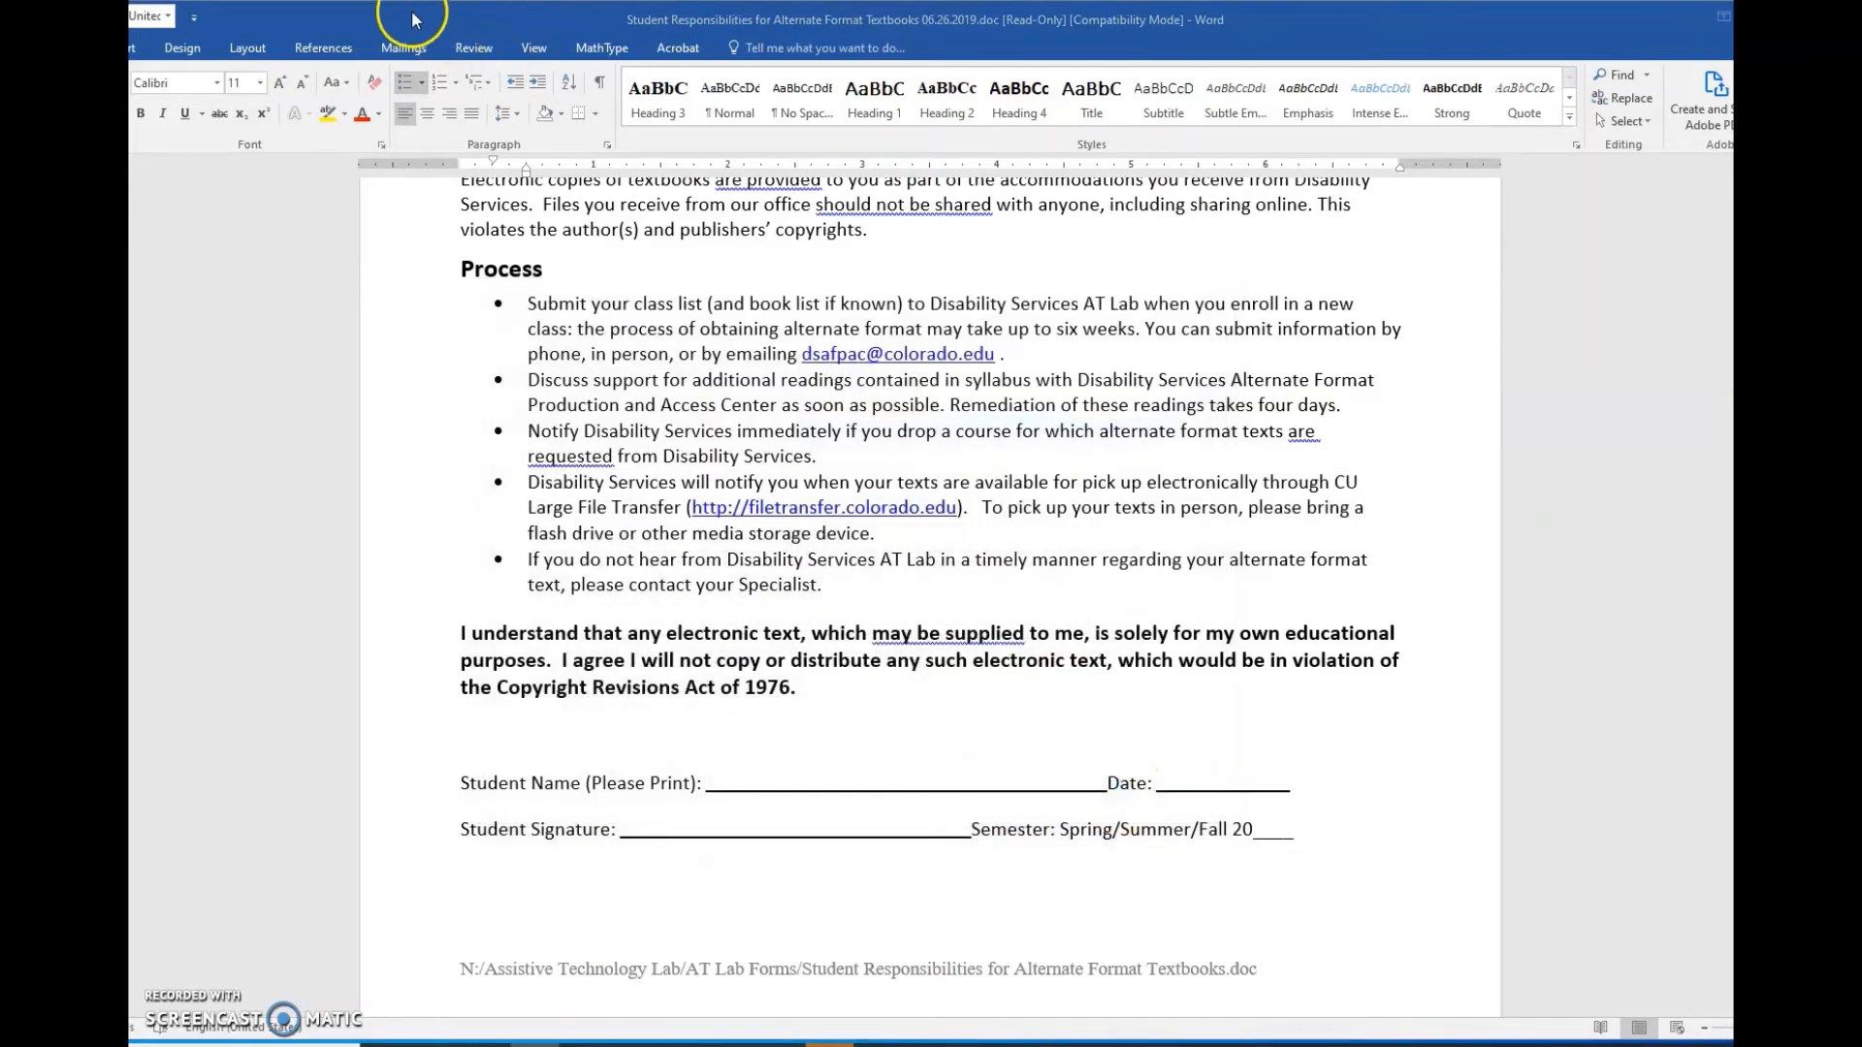
# Step: Reposition and resize the Word window showing Miroff Chapter 01.txt to fit the screen, and clear the accidental text selection
pyautogui.moveTo(279, 9); pyautogui.dragTo(465, 16)
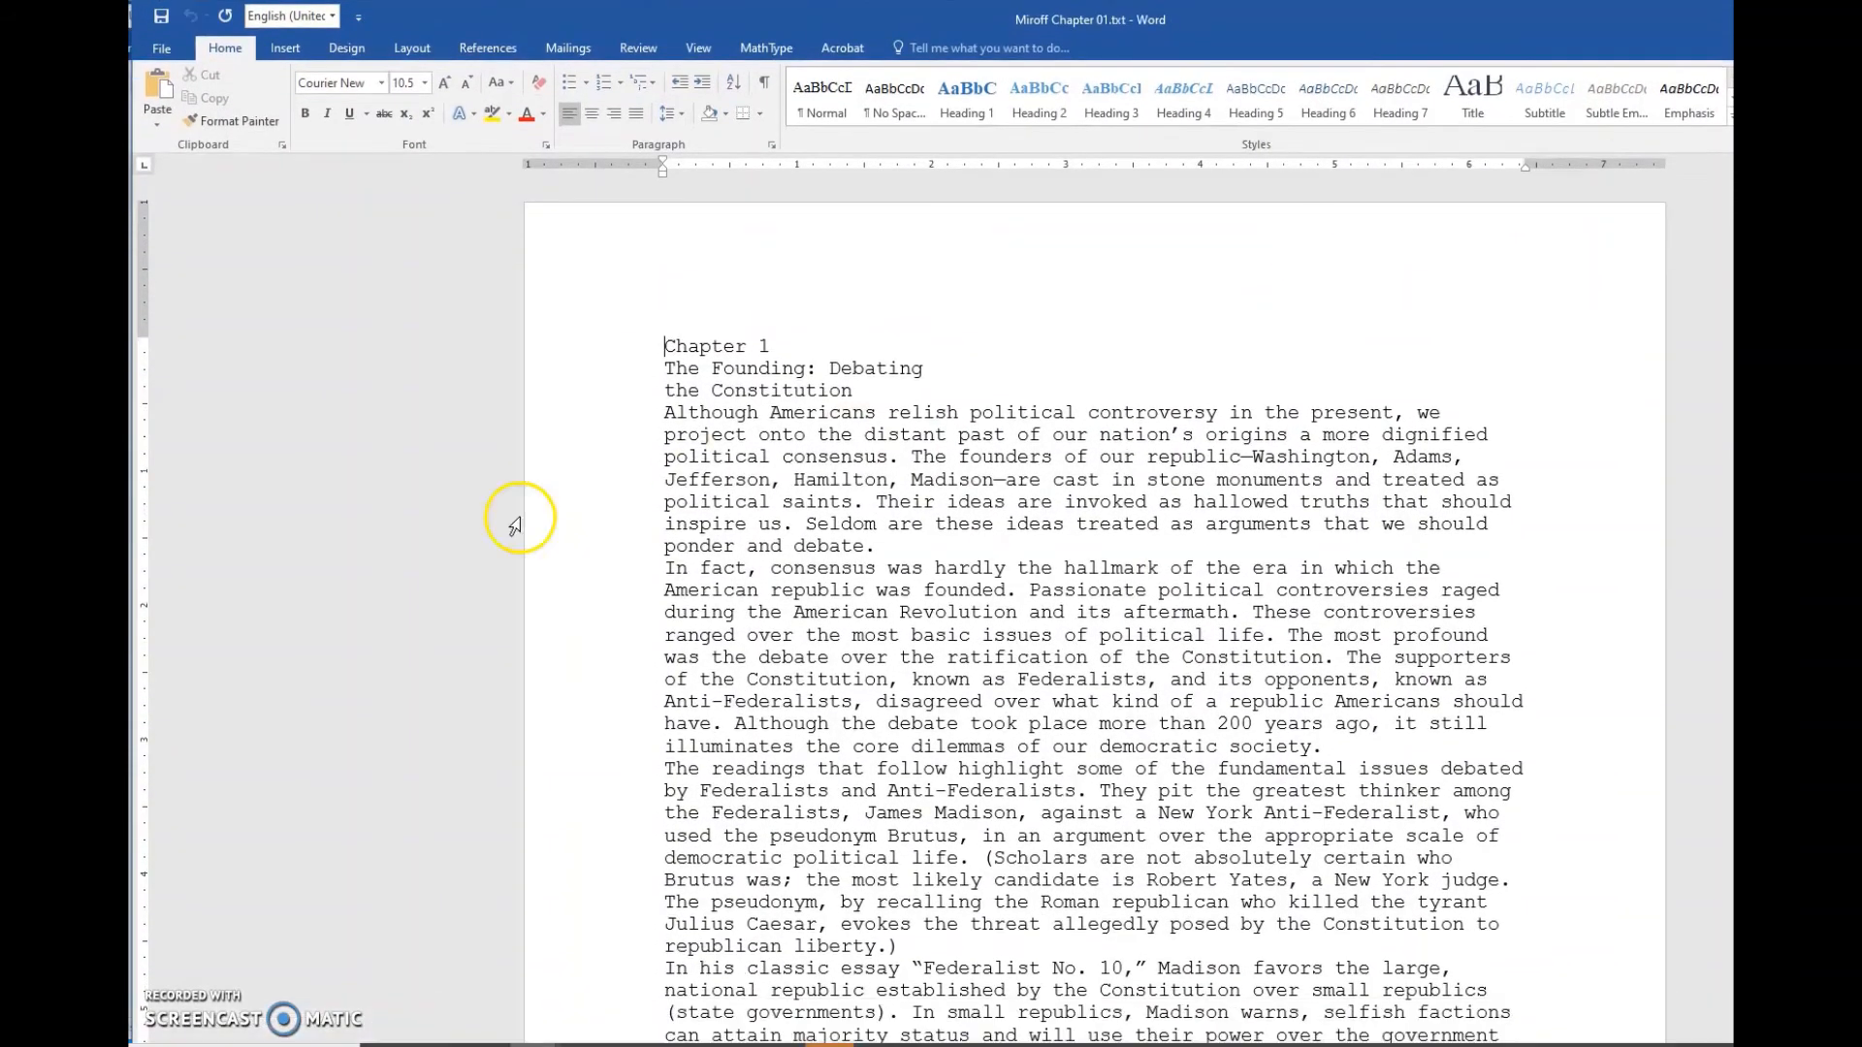
pyautogui.moveTo(374, 574); pyautogui.dragTo(271, 540)
pyautogui.moveTo(624, 16); pyautogui.dragTo(373, 43)
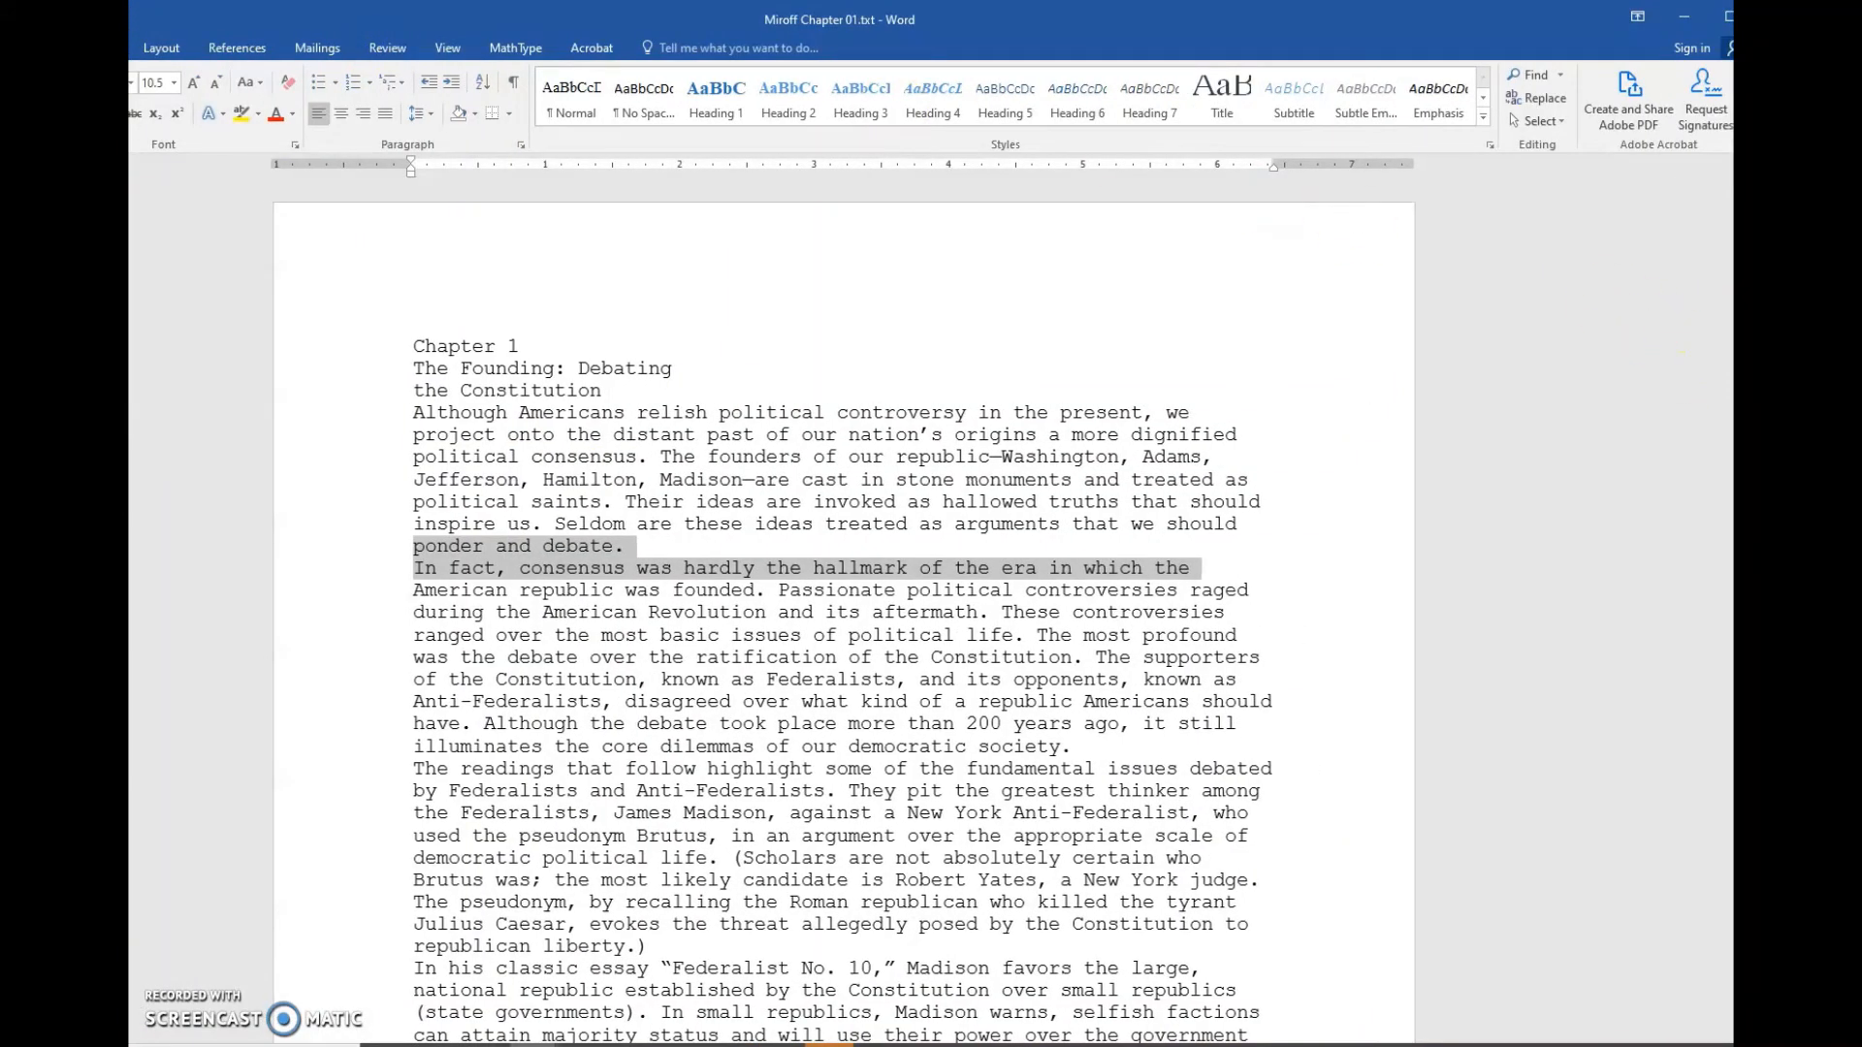
pyautogui.moveTo(1804, 536); pyautogui.dragTo(1538, 536)
pyautogui.moveTo(1125, 22); pyautogui.dragTo(1368, 17)
pyautogui.click(798, 499)
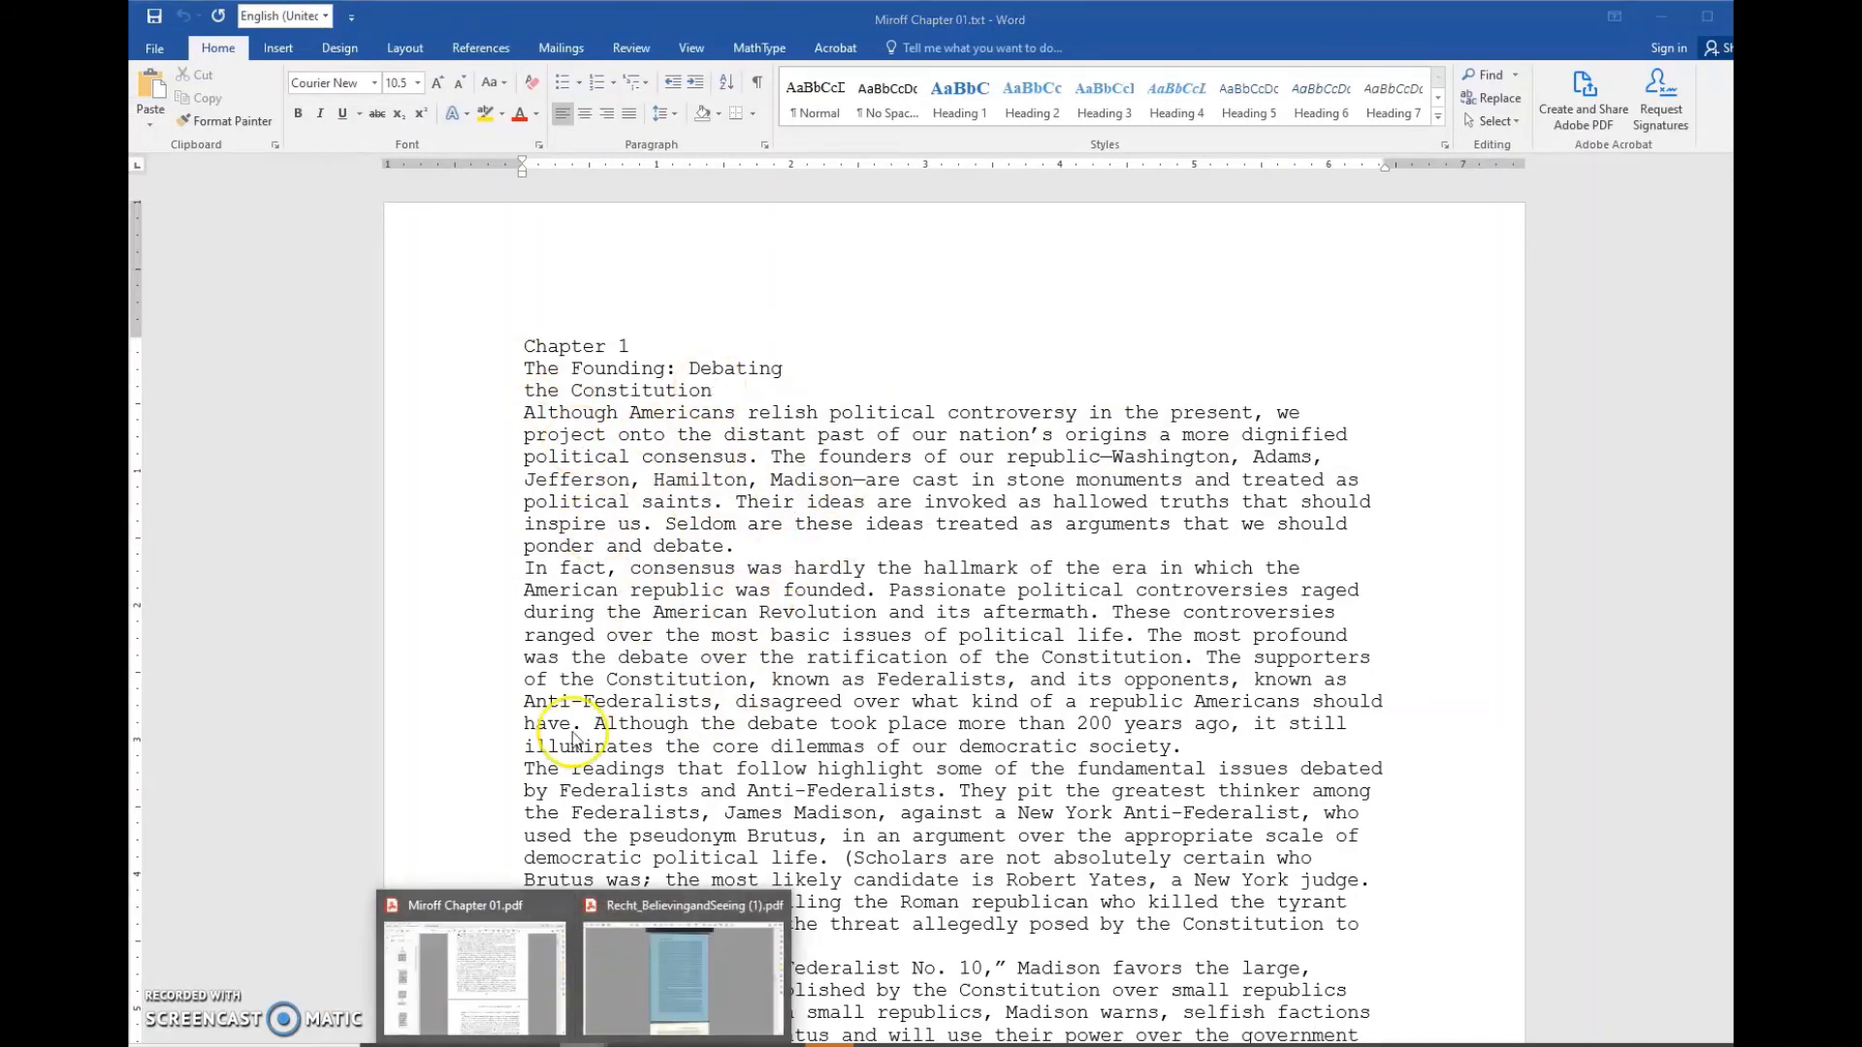
# Step: View the first page of Miroff Chapter 01.pdf in Acrobat for comparison and return to Miroff Chapter 01.txt in Word
pyautogui.click(505, 954)
pyautogui.scroll(5, 921, 467)
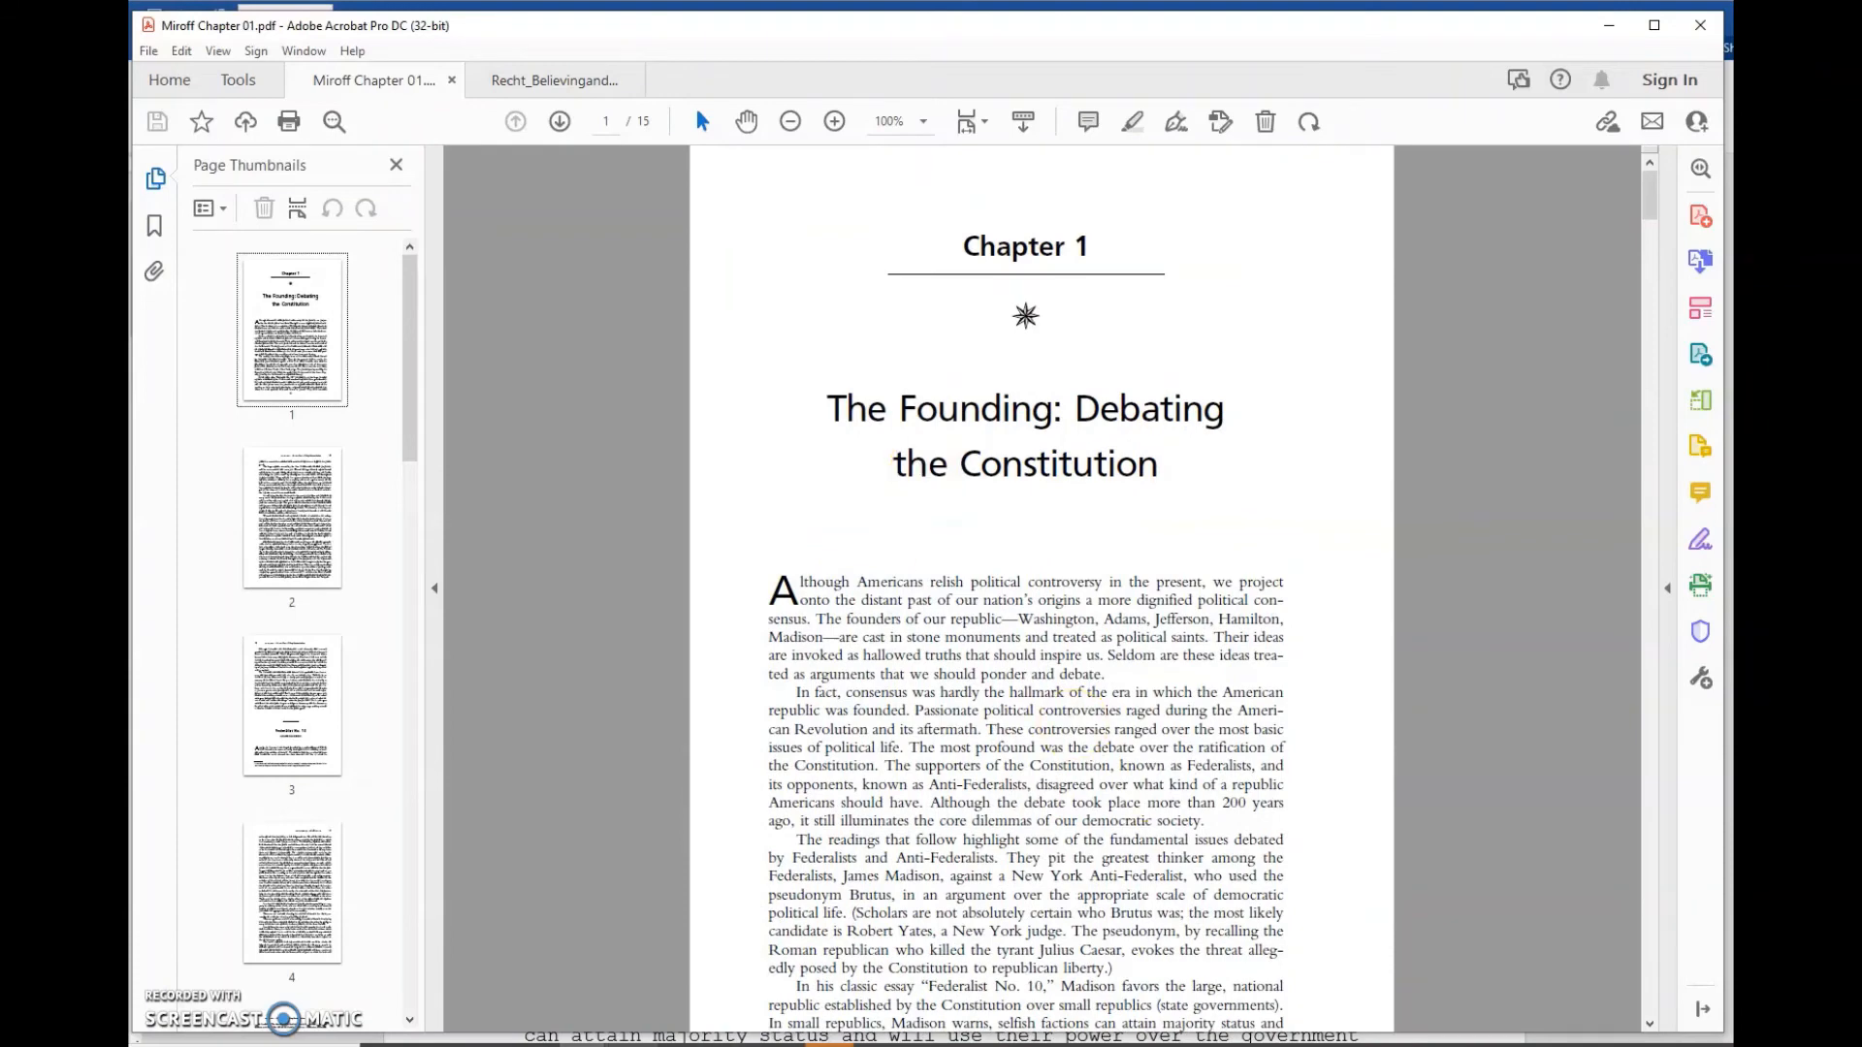
pyautogui.click(533, 1045)
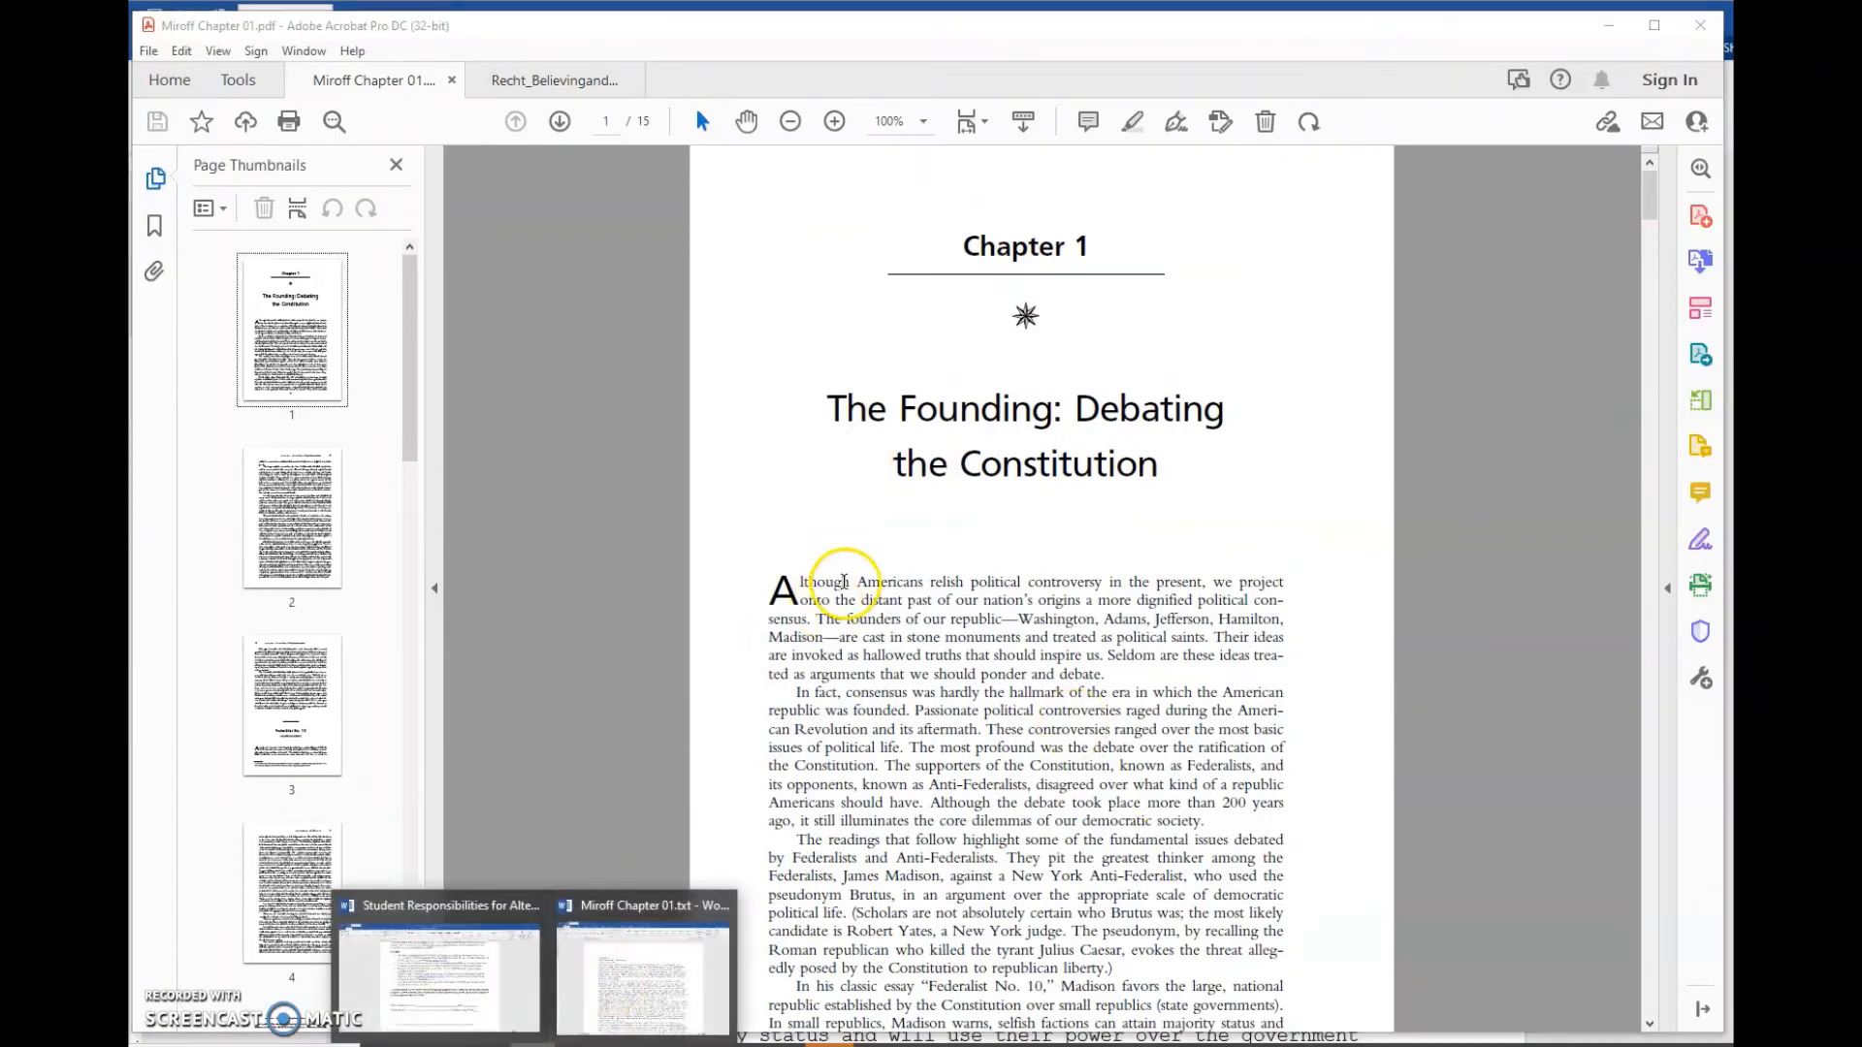
pyautogui.click(612, 999)
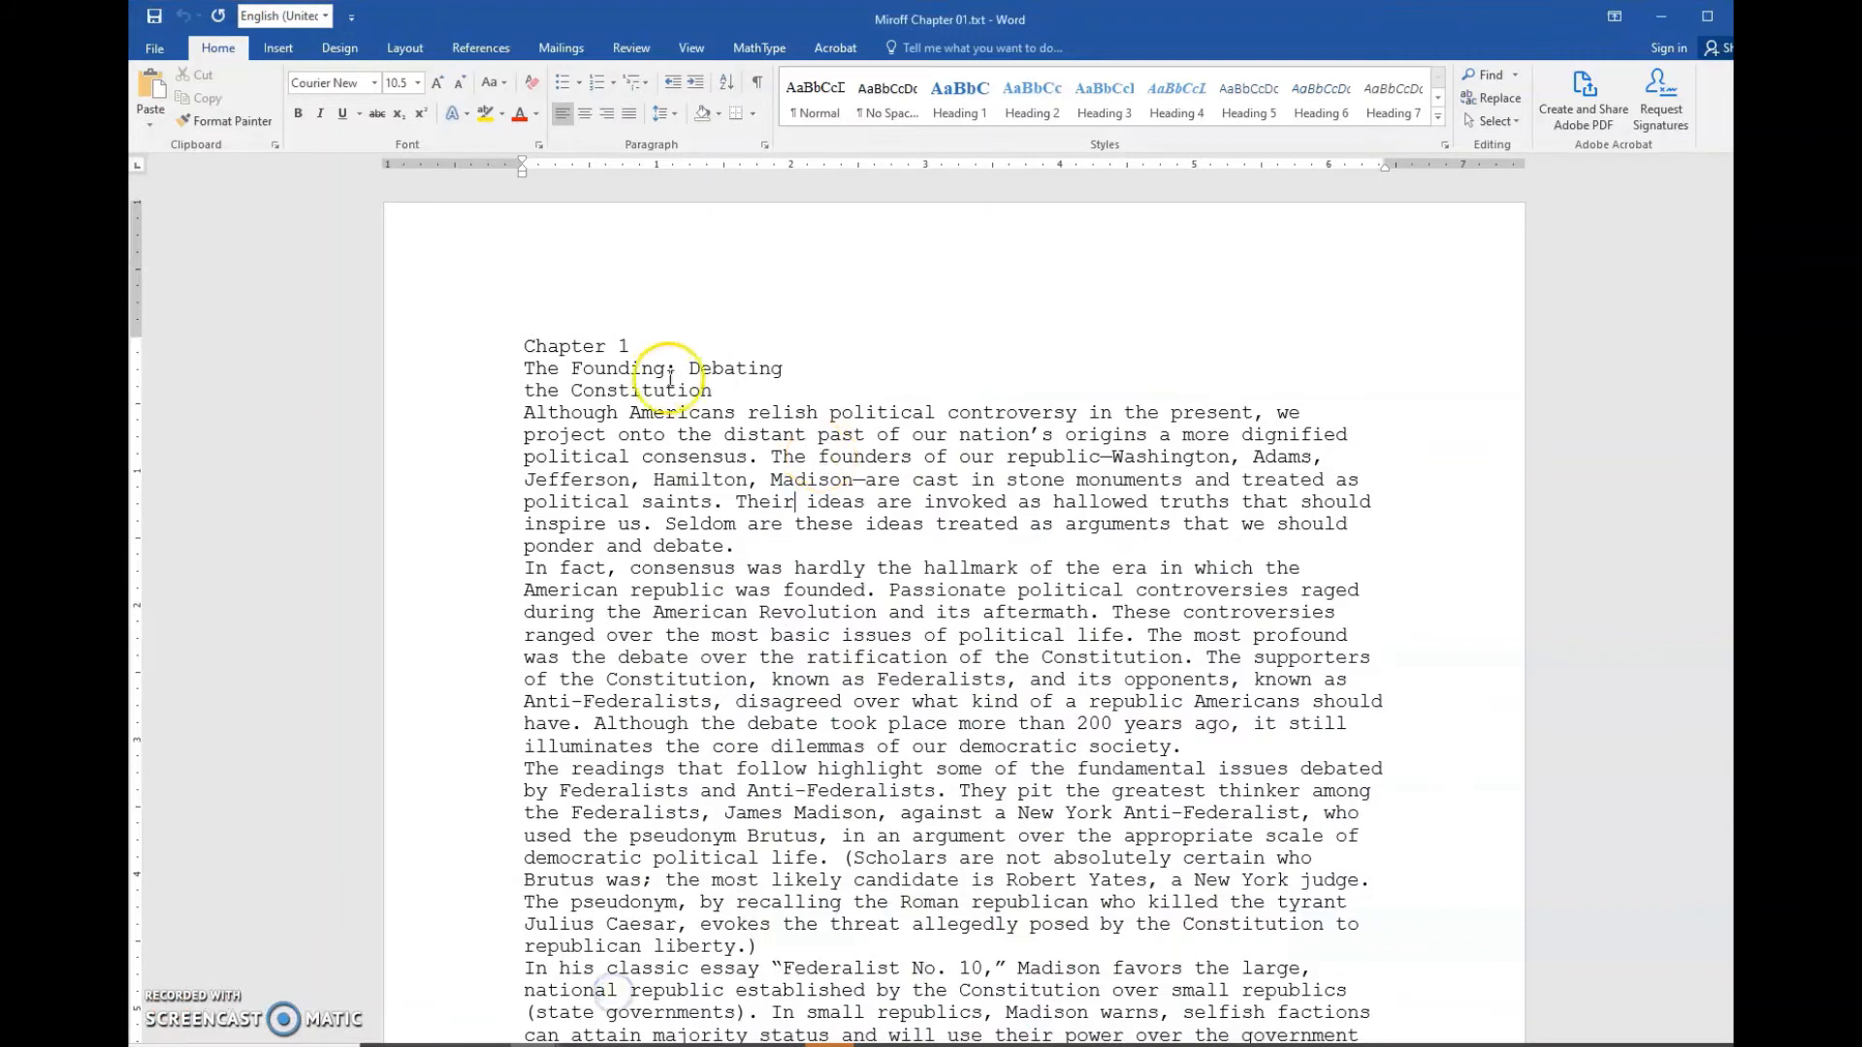
# Step: Apply the Normal style to the entire text of Miroff Chapter 01.txt and clear the selection
pyautogui.click(571, 349)
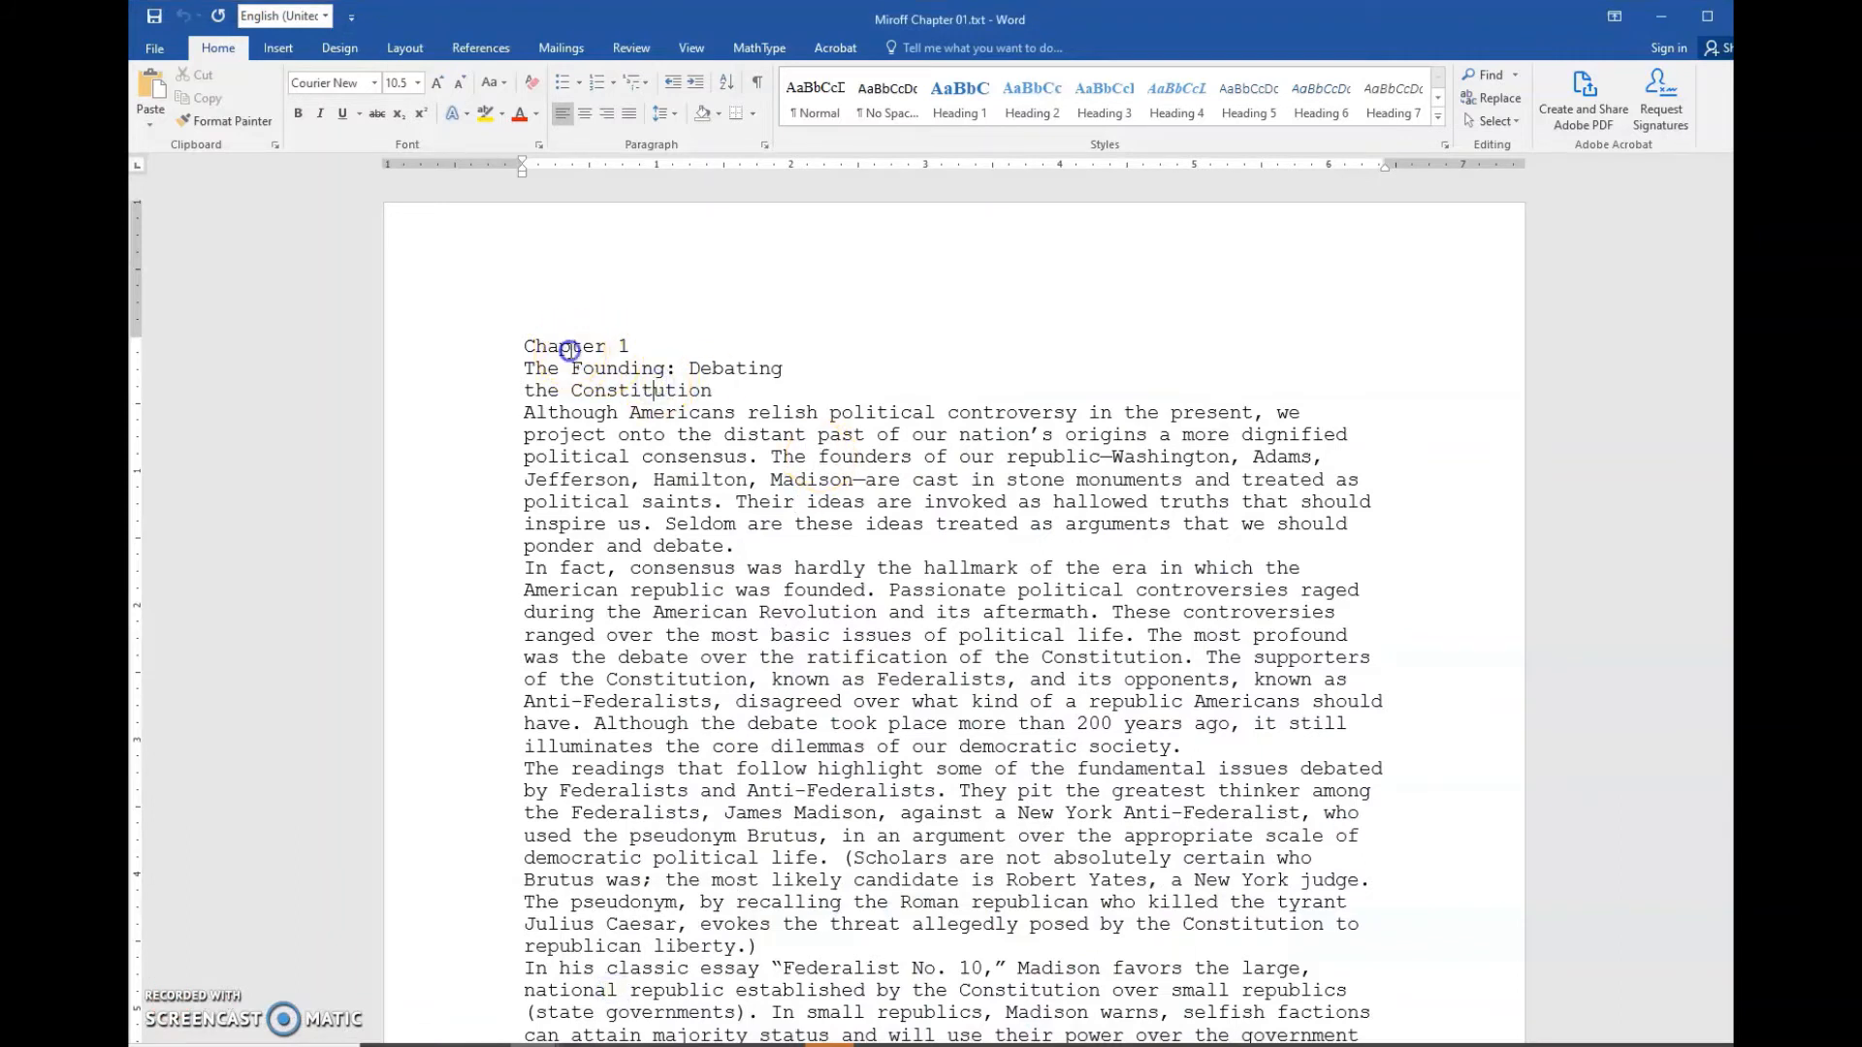
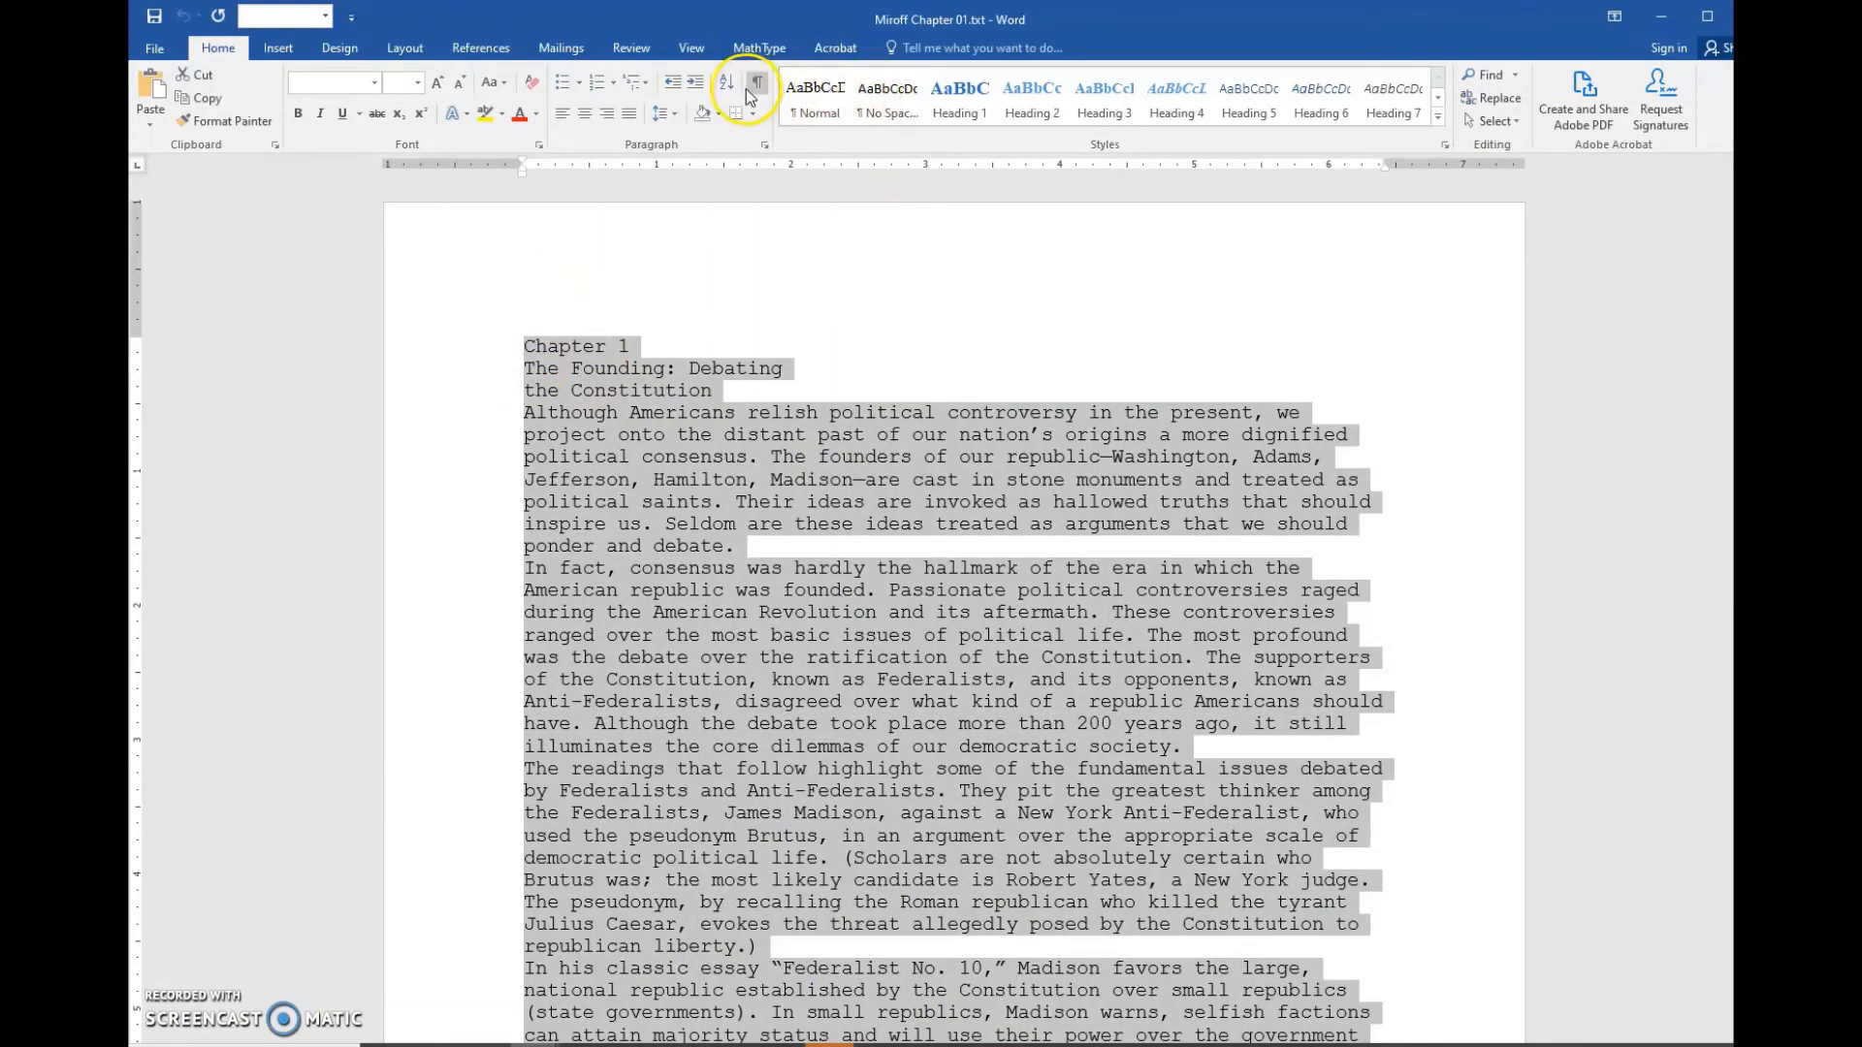
pyautogui.click(822, 106)
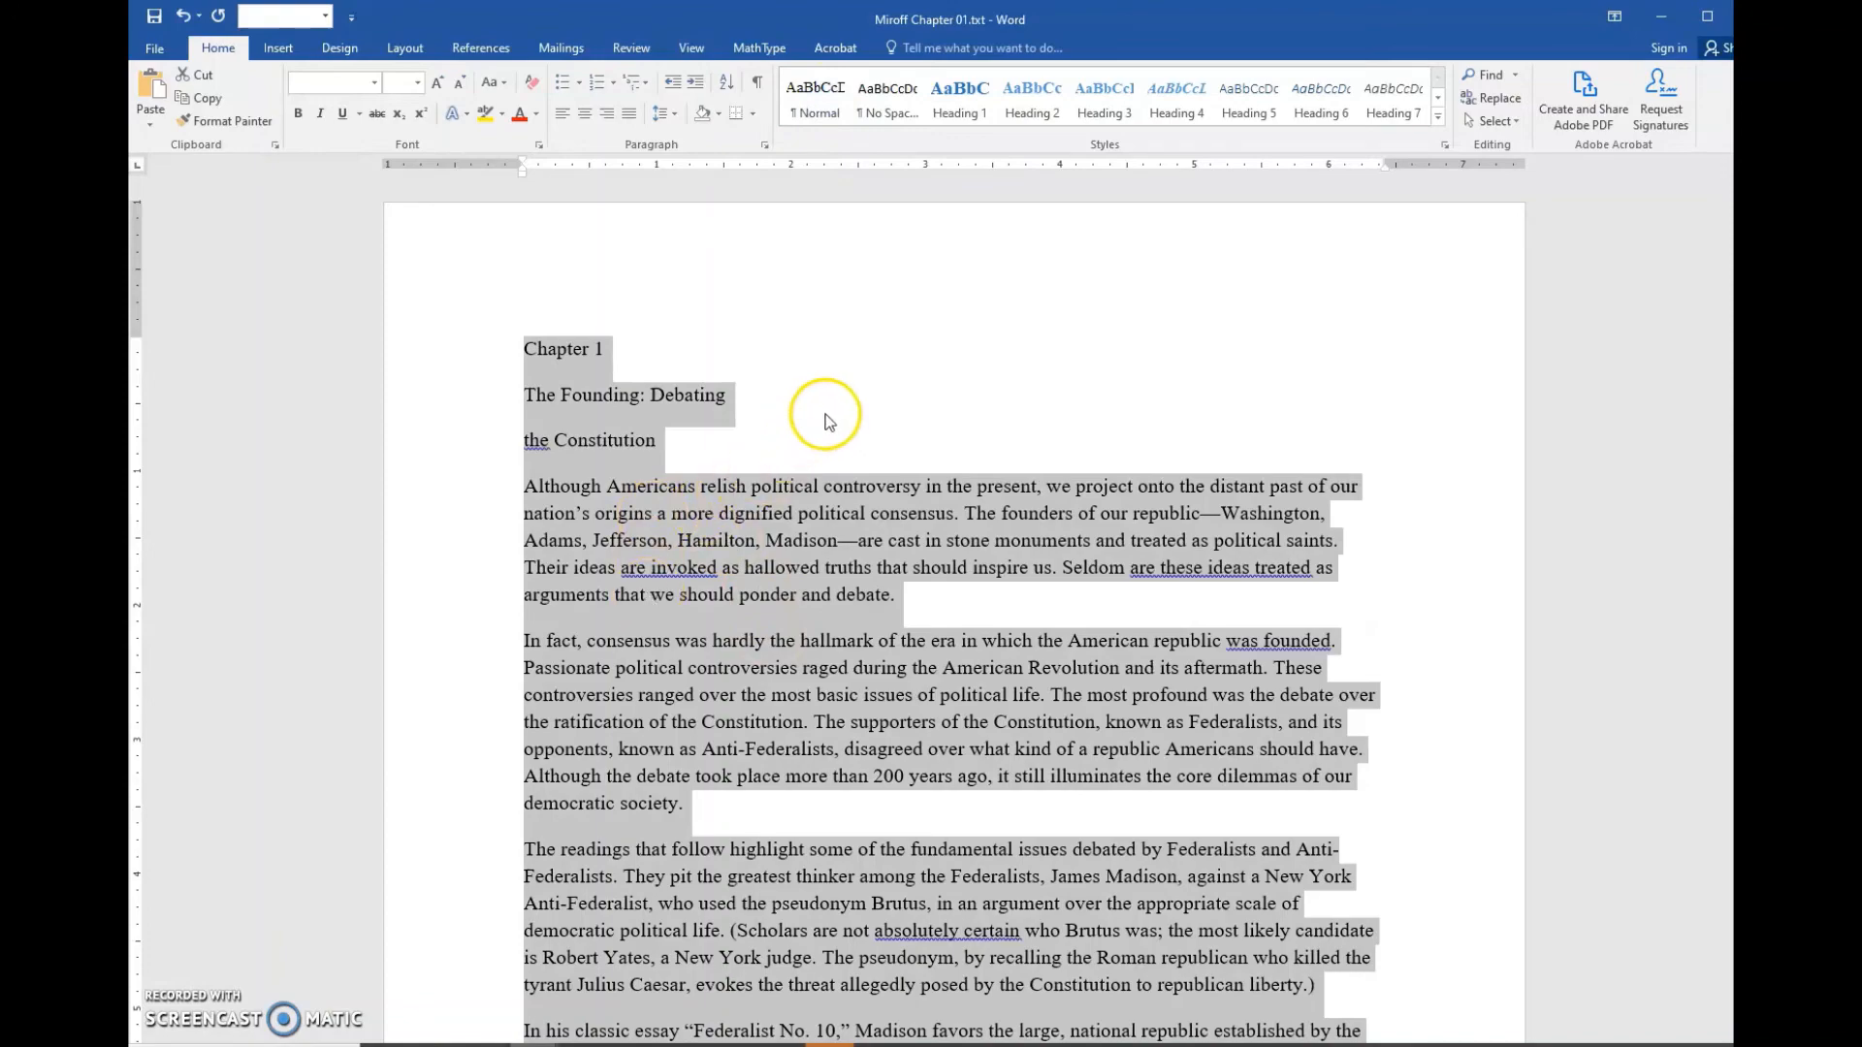
pyautogui.click(809, 432)
# Step: Review the restyled Miroff text for paragraph flow, page numbers and the running header at the page transition, and return to its beginning
pyautogui.scroll(-7, 977, 658)
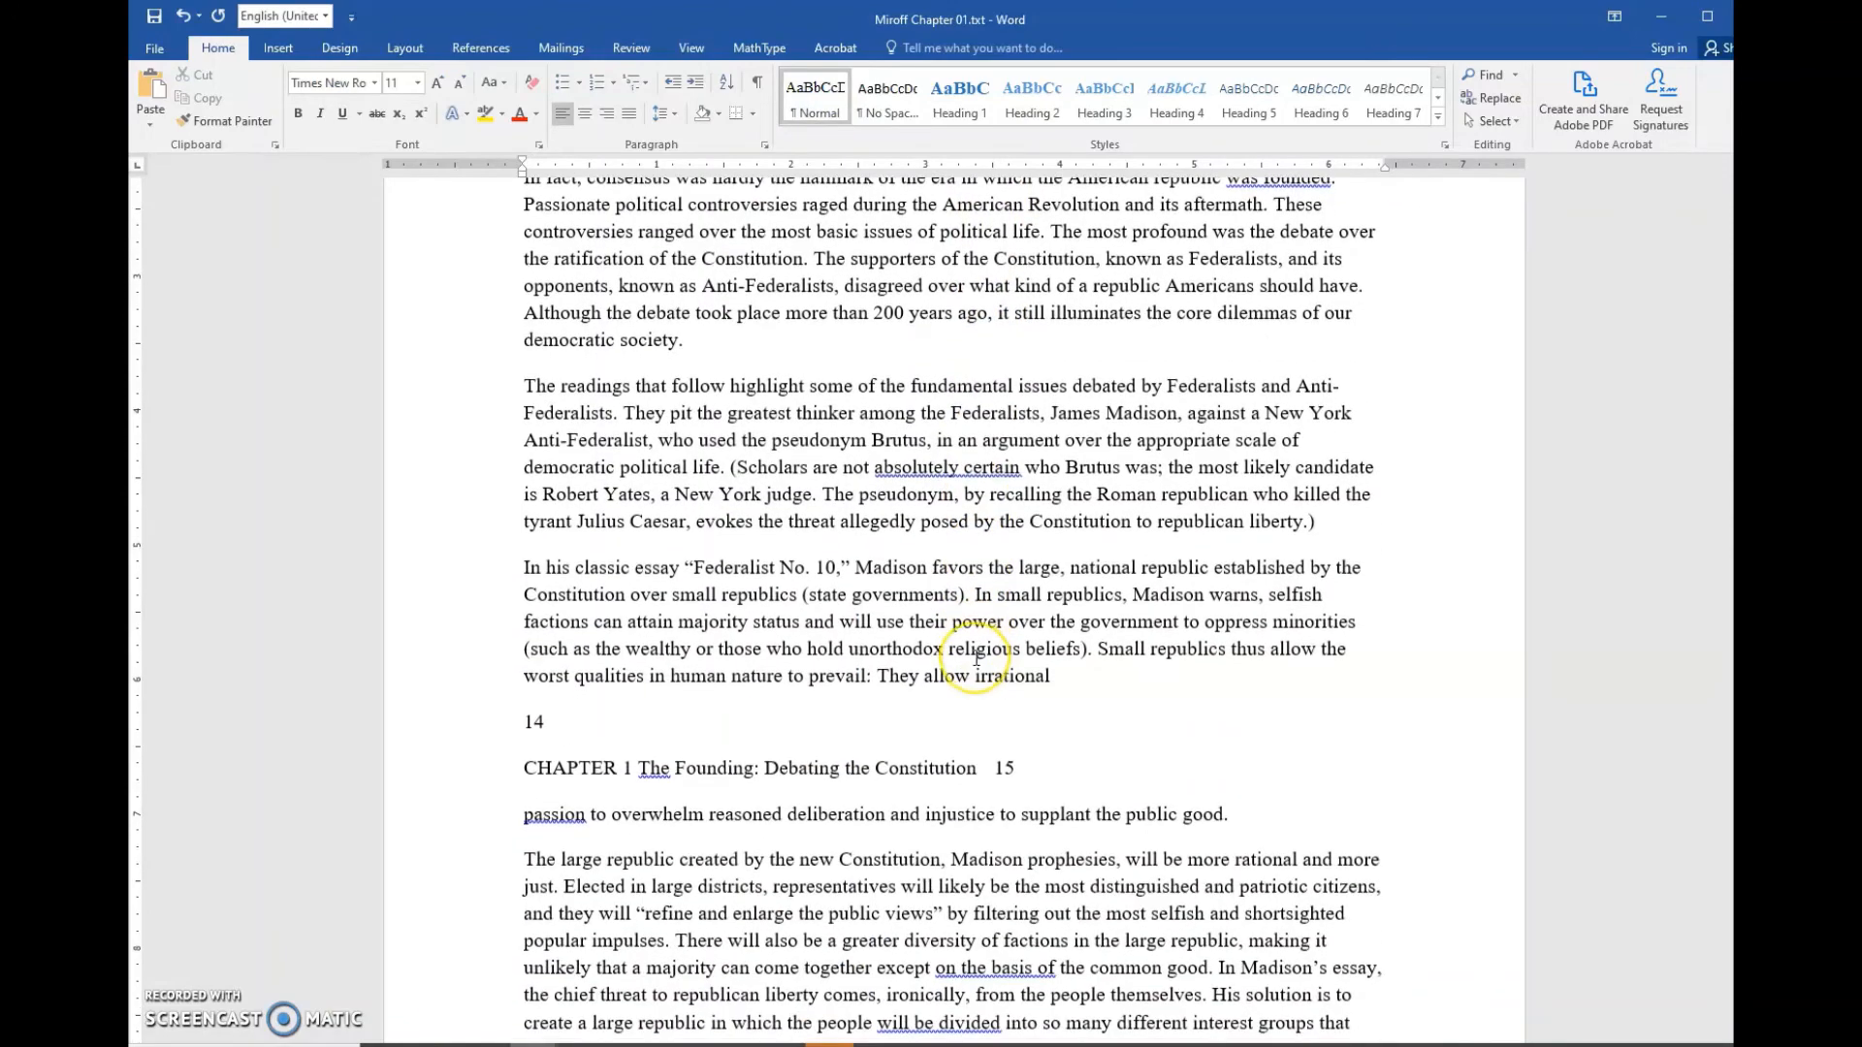
pyautogui.scroll(3, 976, 658)
pyautogui.scroll(-5, 976, 657)
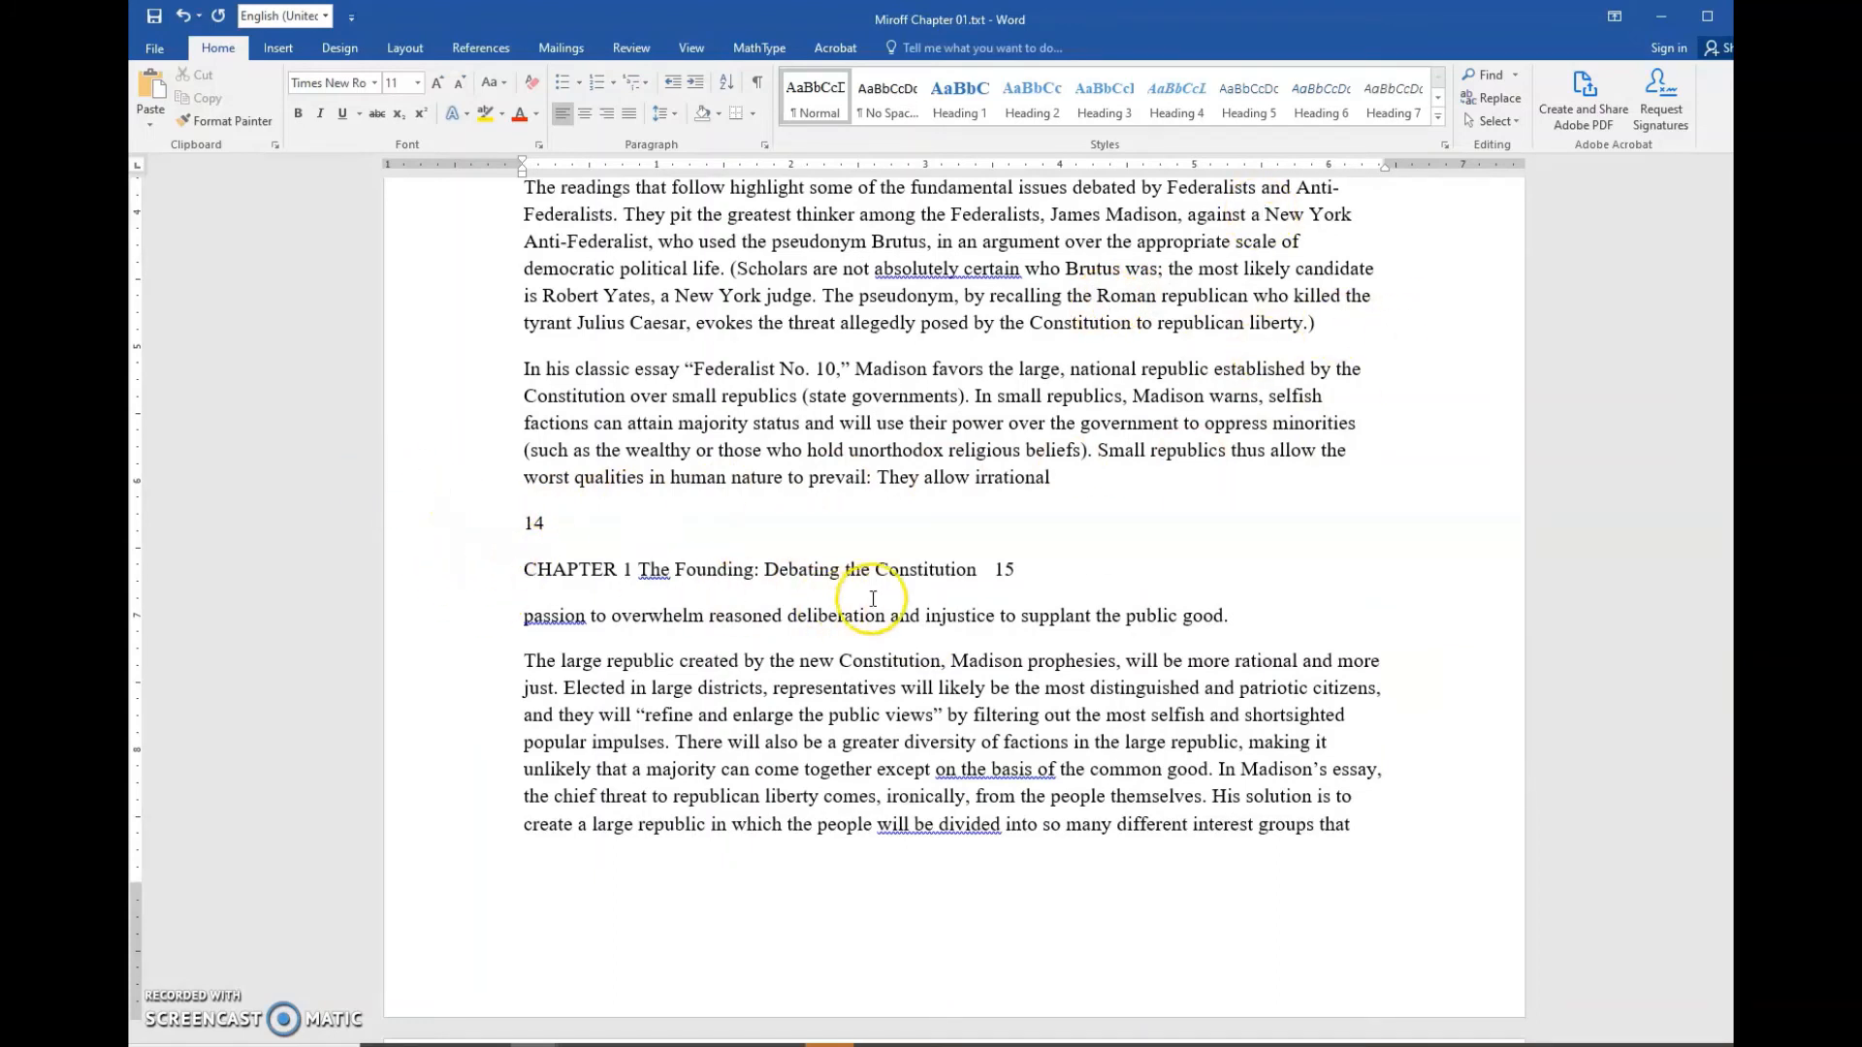
pyautogui.scroll(-3, 873, 598)
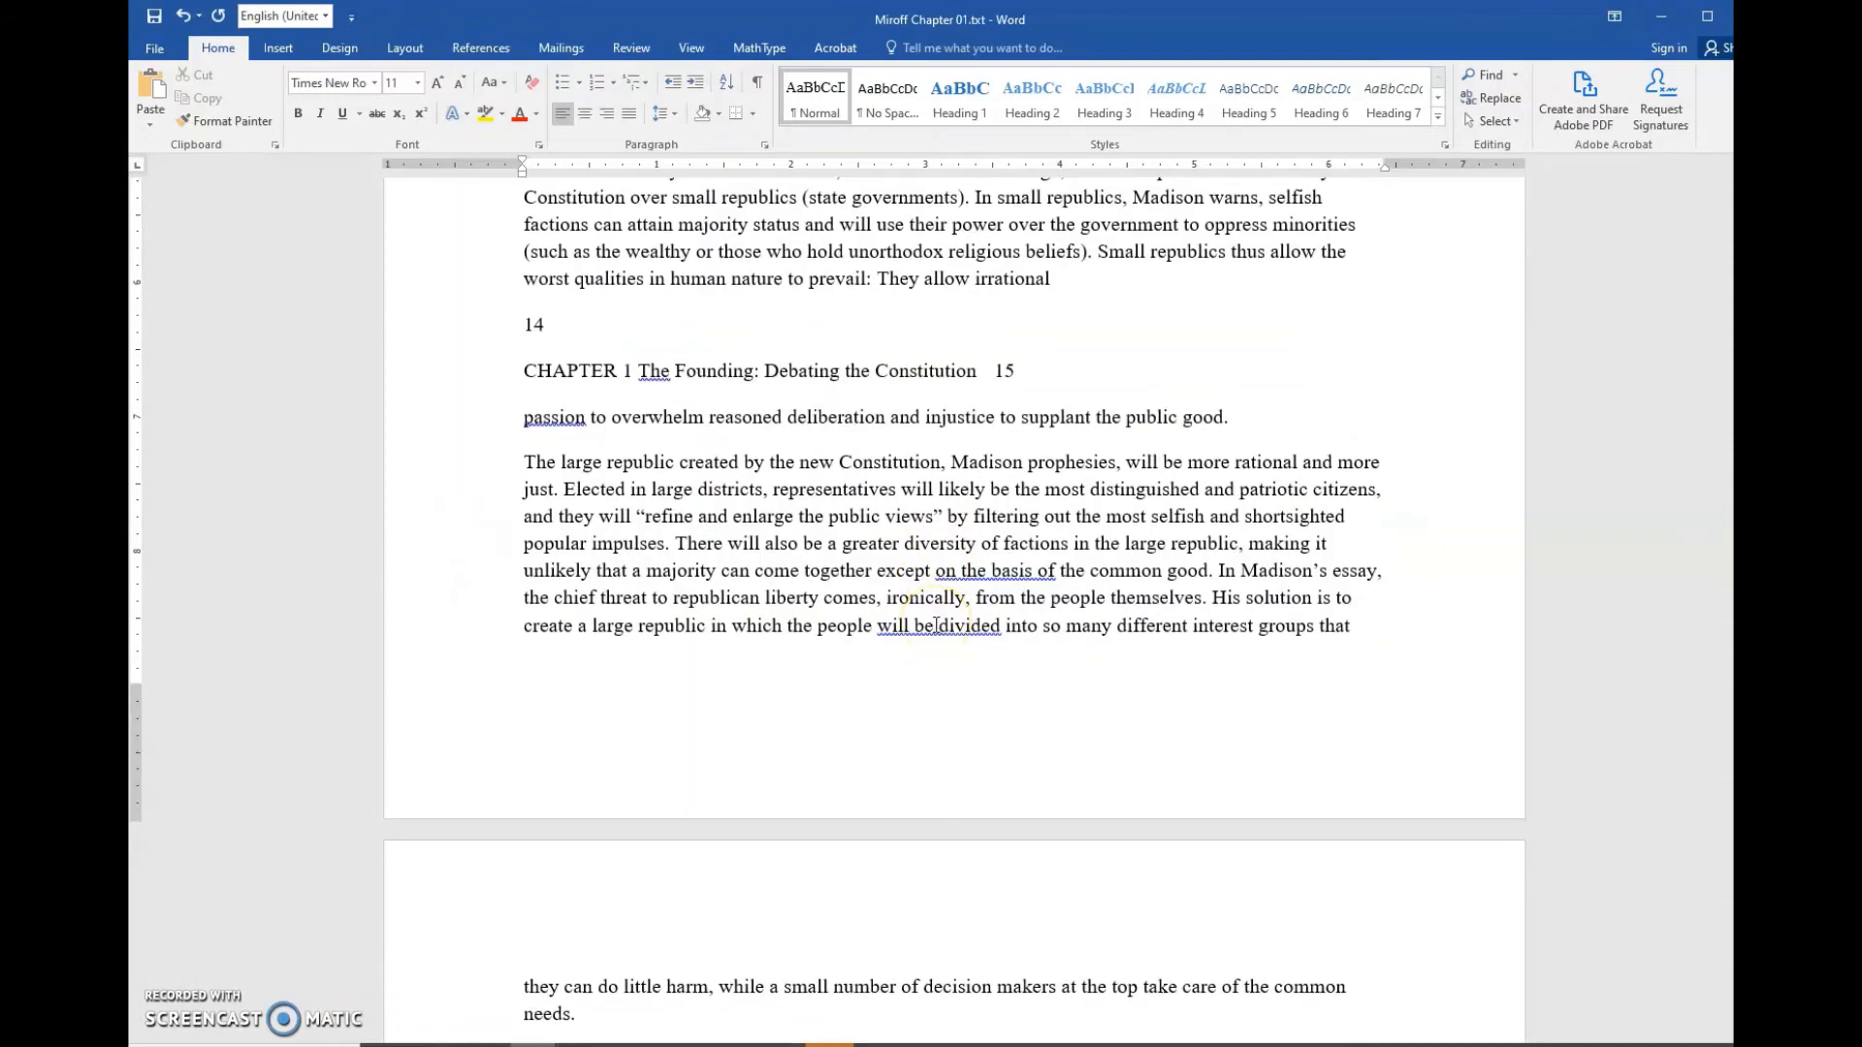
pyautogui.scroll(-5, 936, 625)
pyautogui.scroll(16, 936, 625)
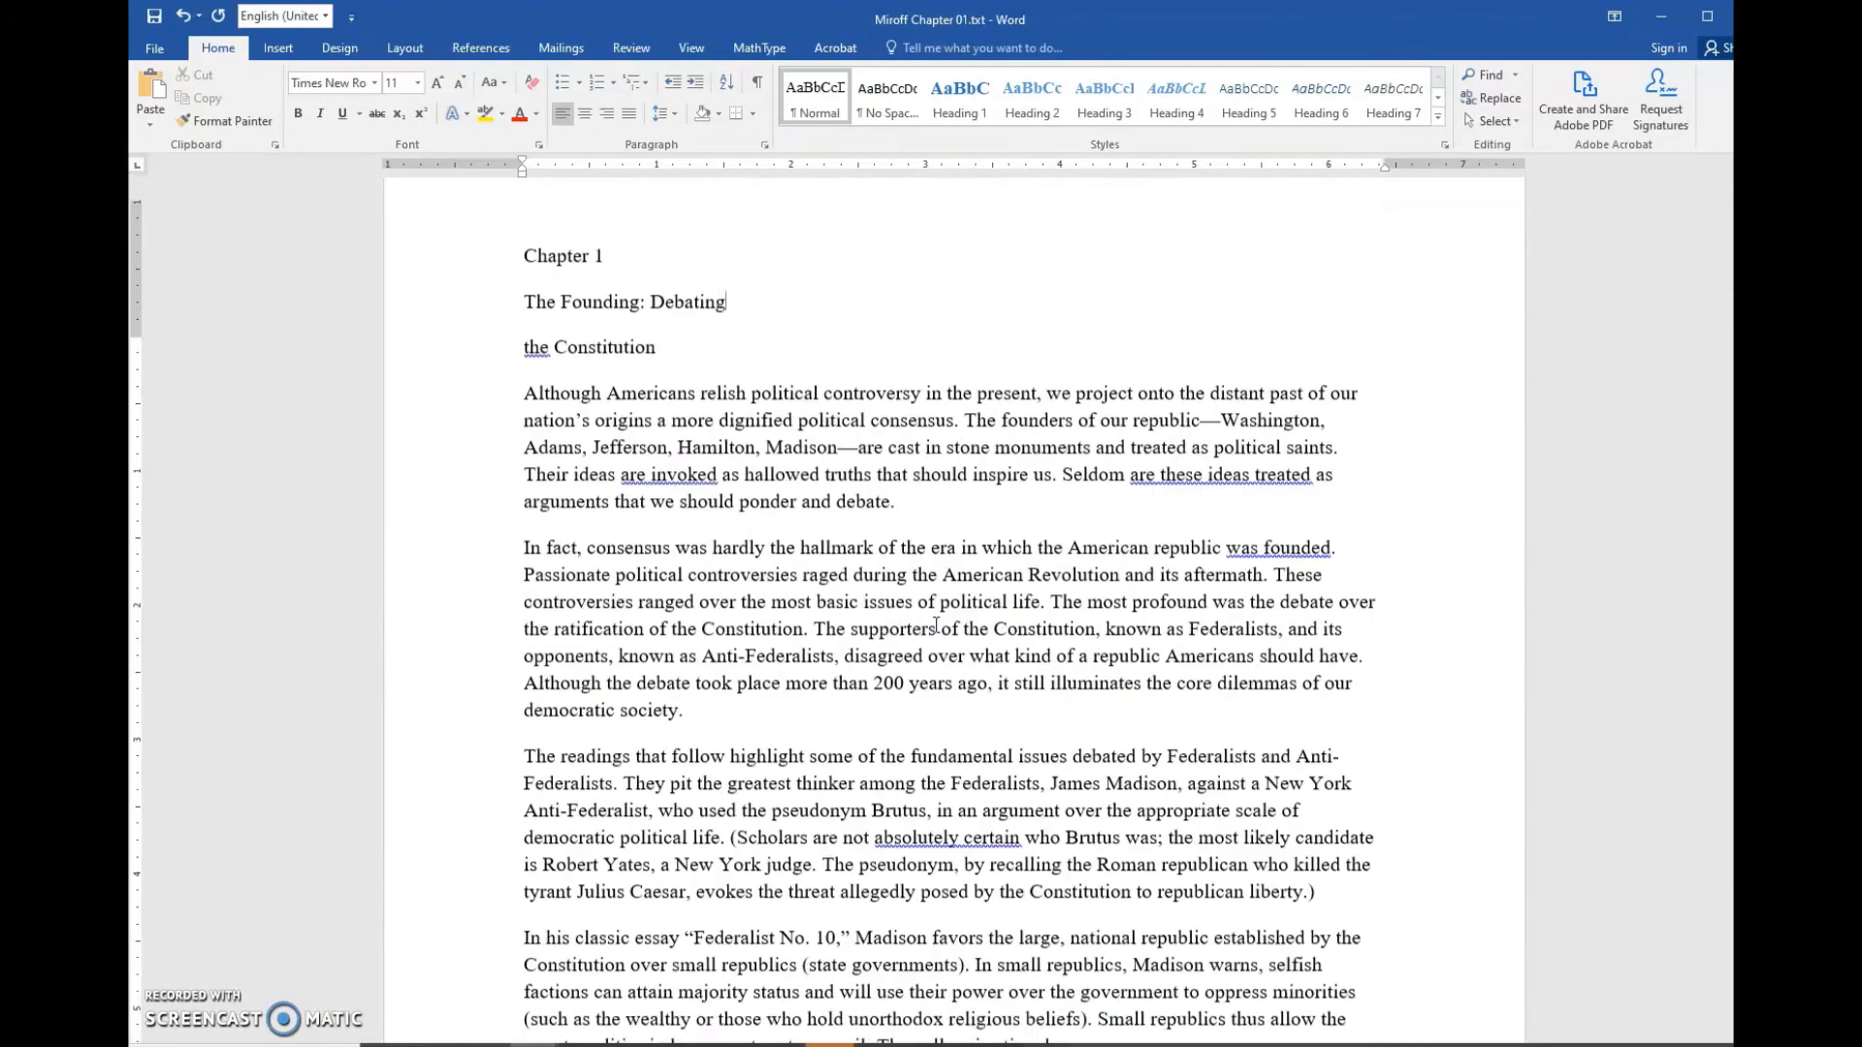
pyautogui.scroll(2, 936, 626)
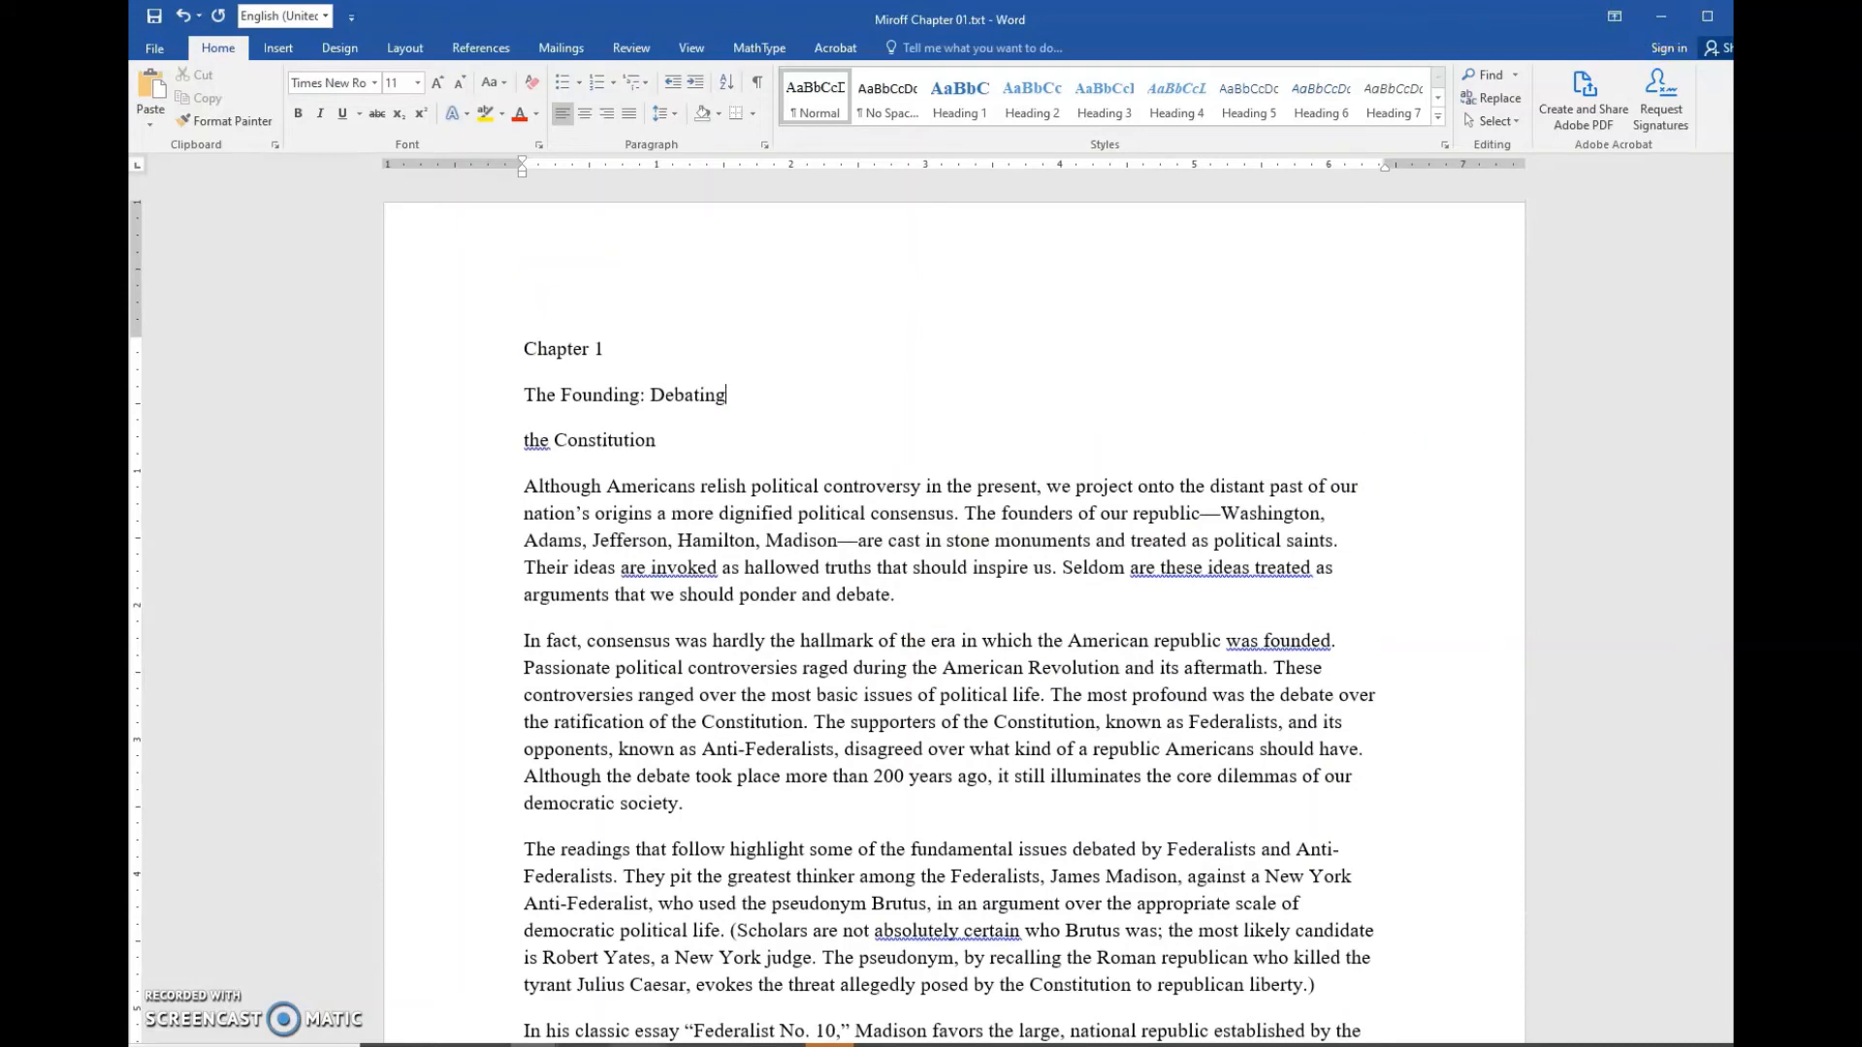
# Step: Open Recht_BelievingandSeeing (1).txt from the OCR to Text folder in Word 2016 with the Windows (Default) text encoding
pyautogui.click(385, 1045)
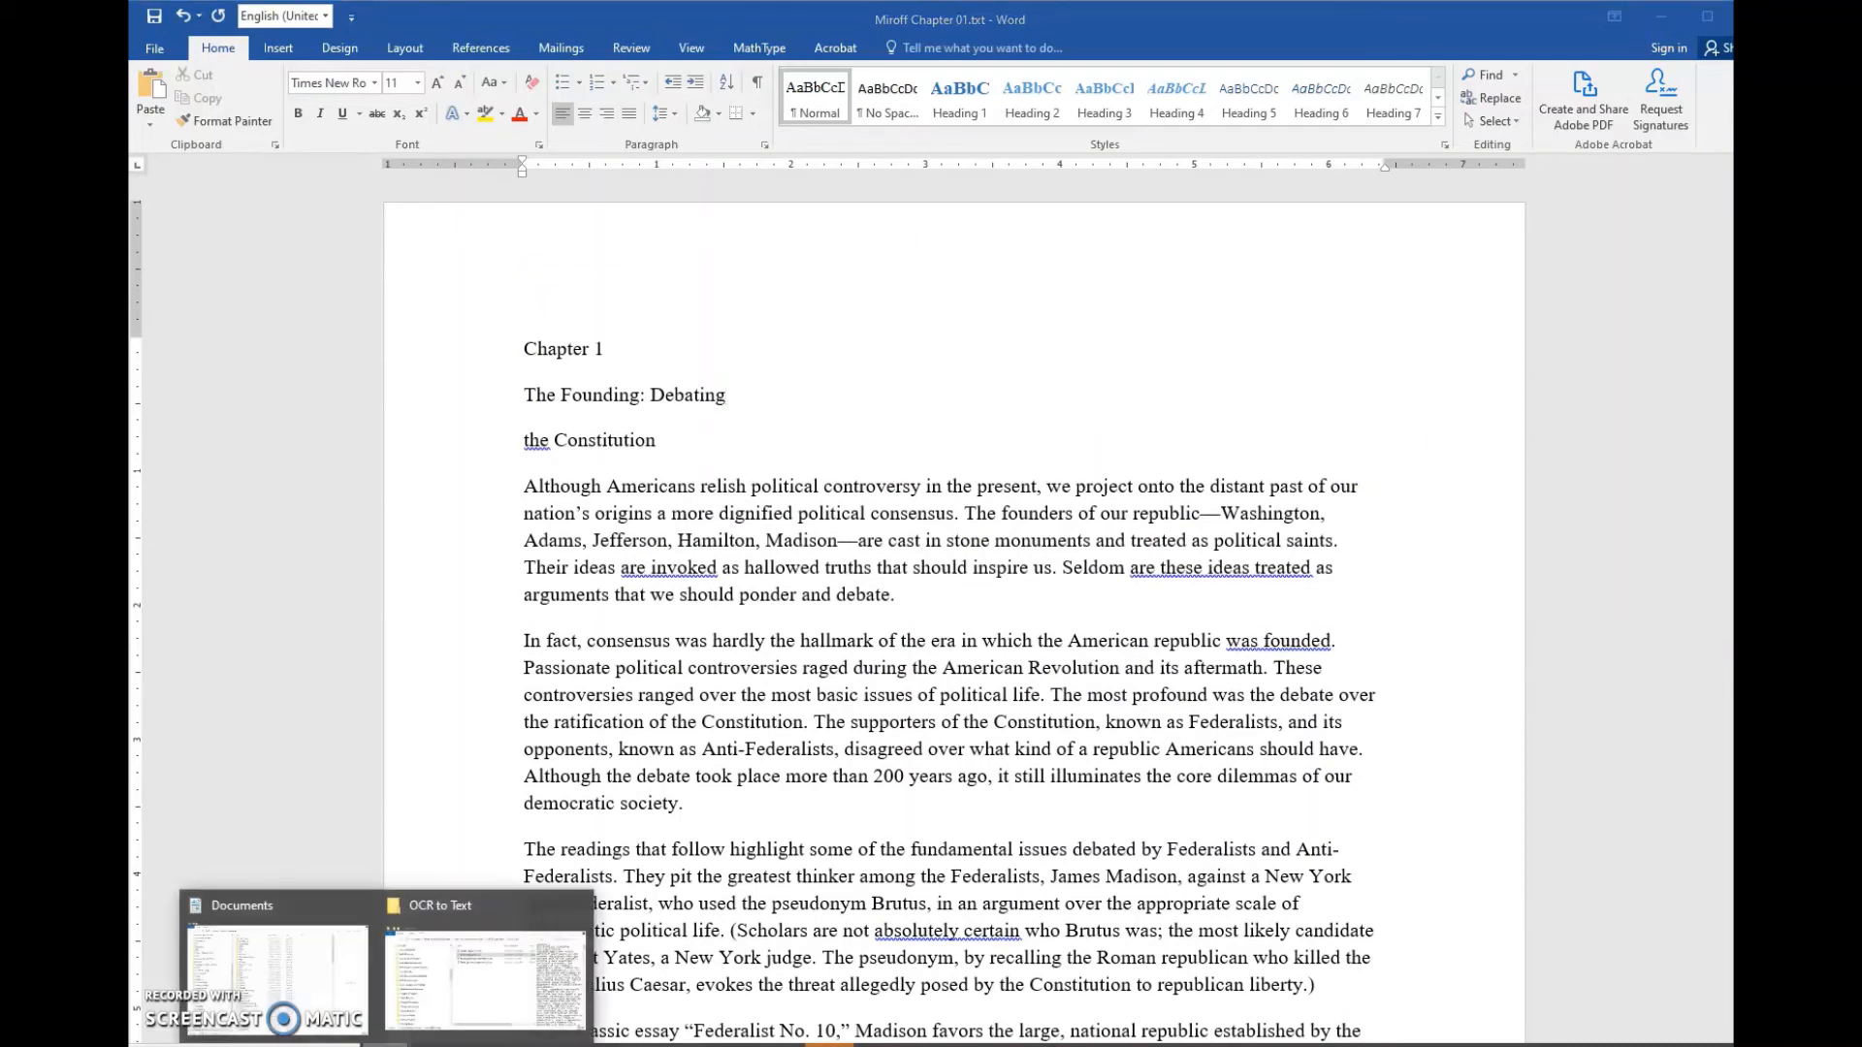
pyautogui.click(485, 978)
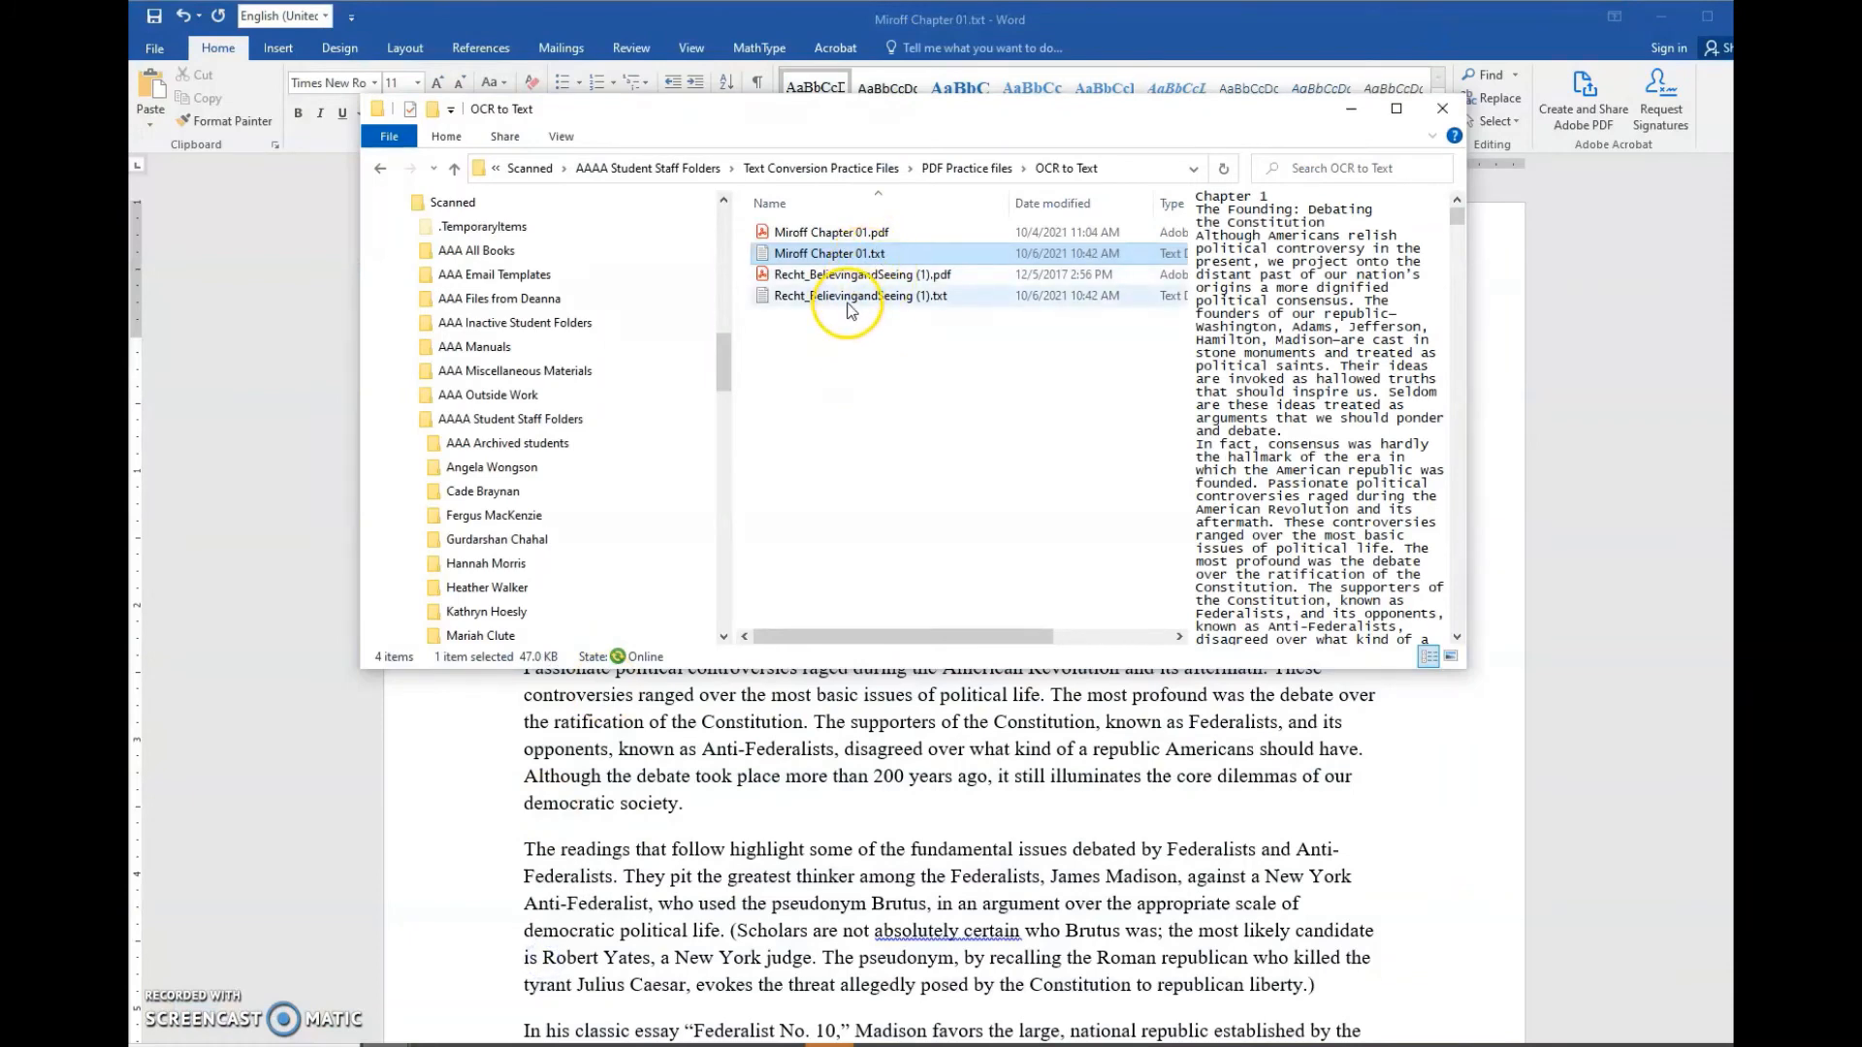
pyautogui.doubleClick(849, 297)
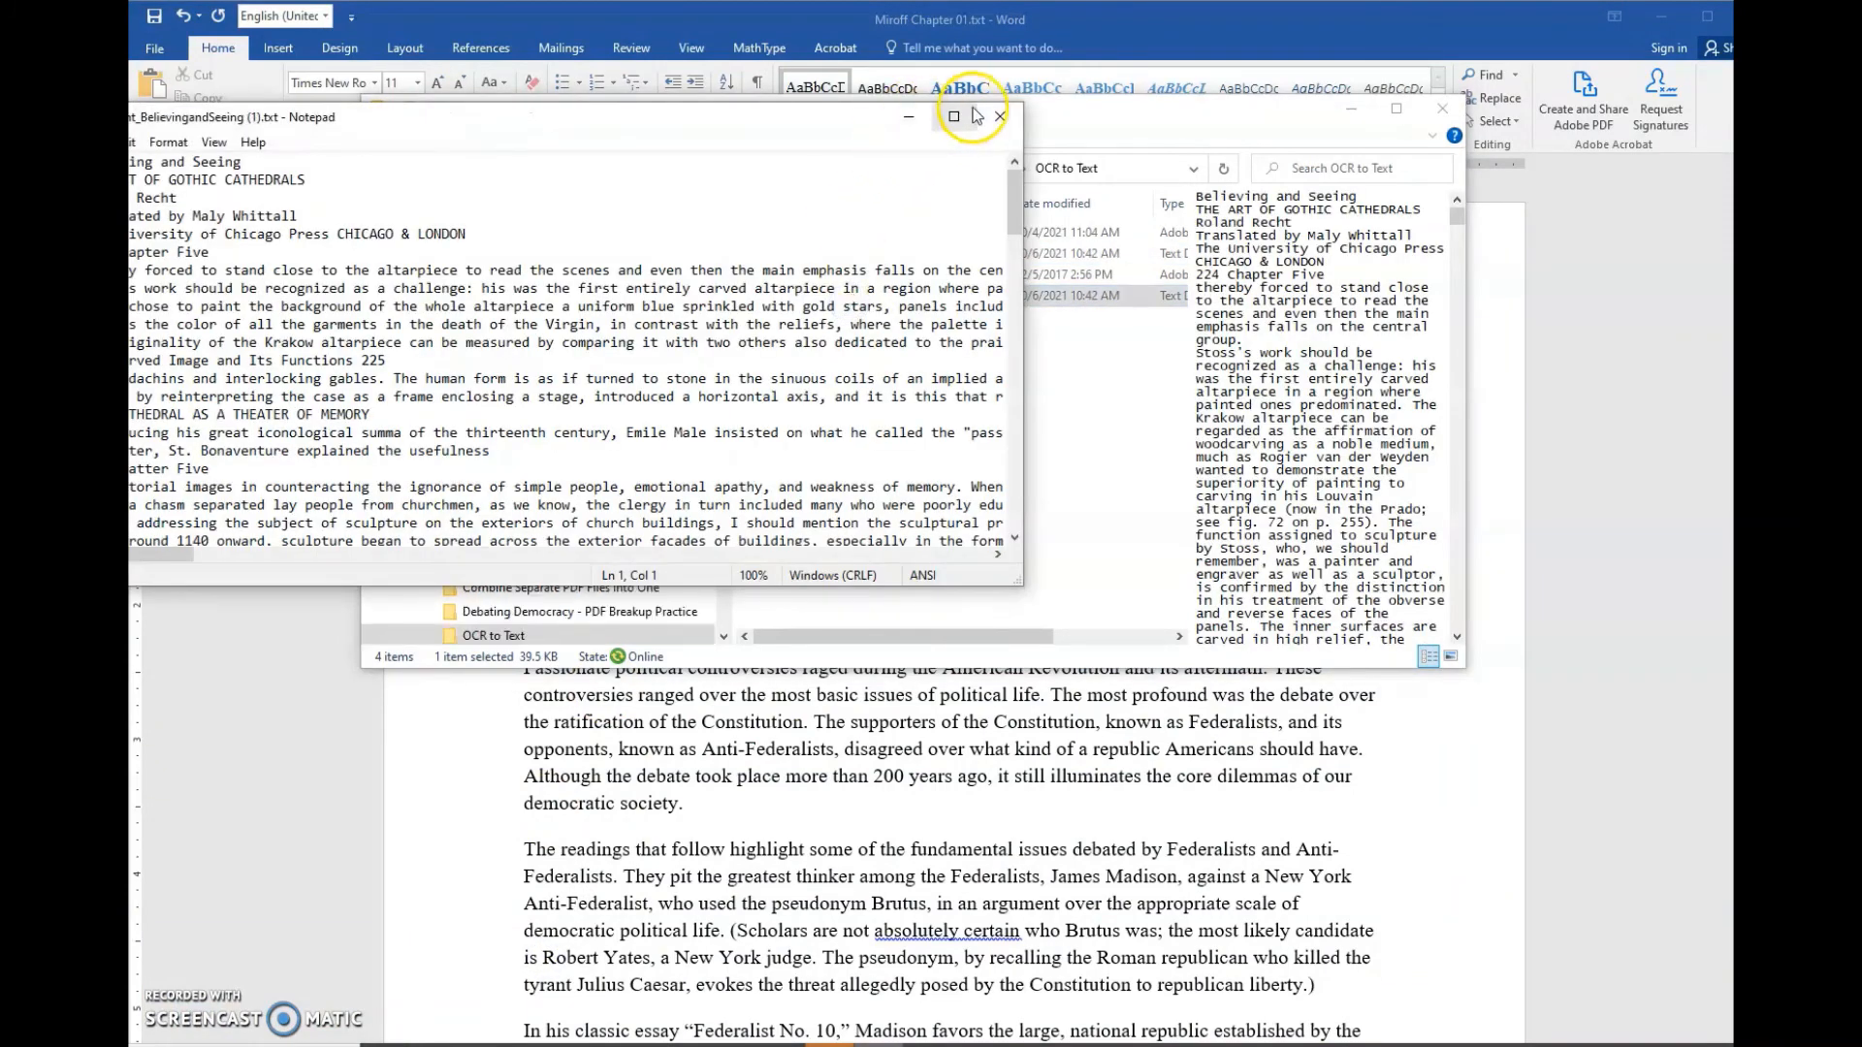
pyautogui.click(999, 116)
pyautogui.rightClick(884, 295)
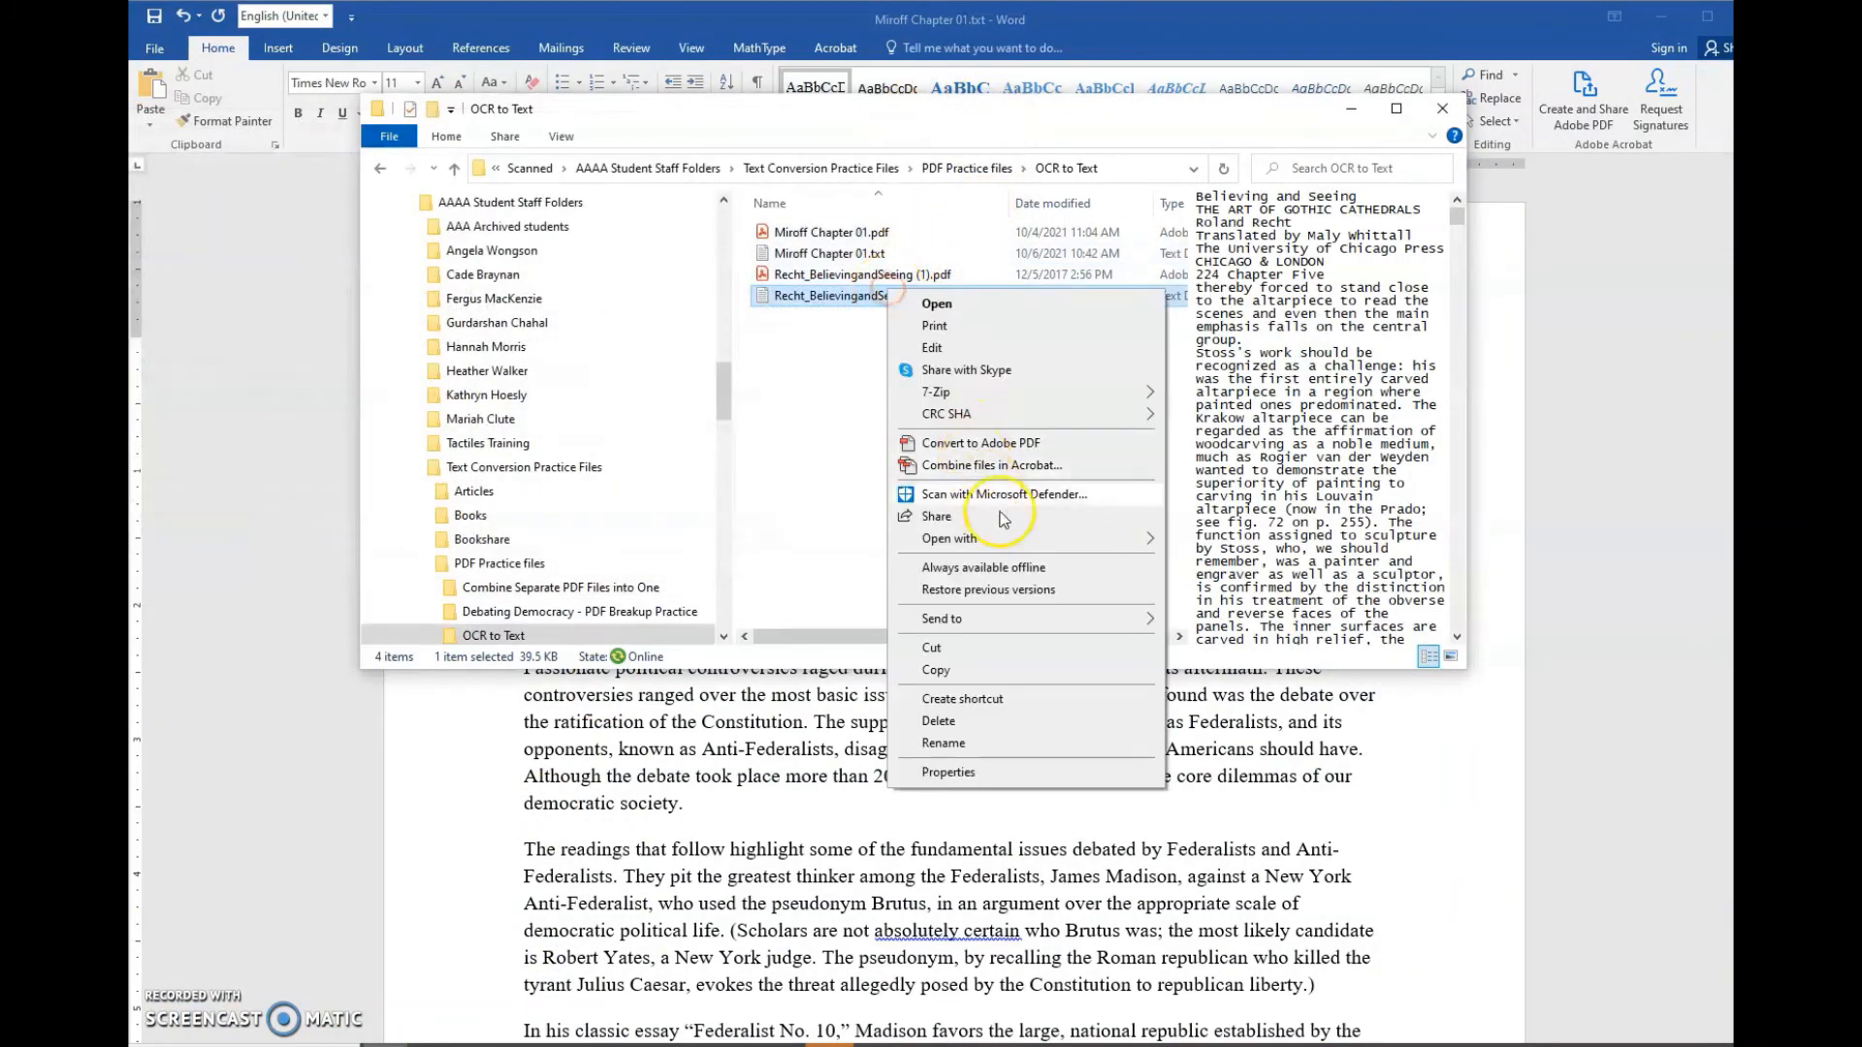
pyautogui.moveTo(999, 540)
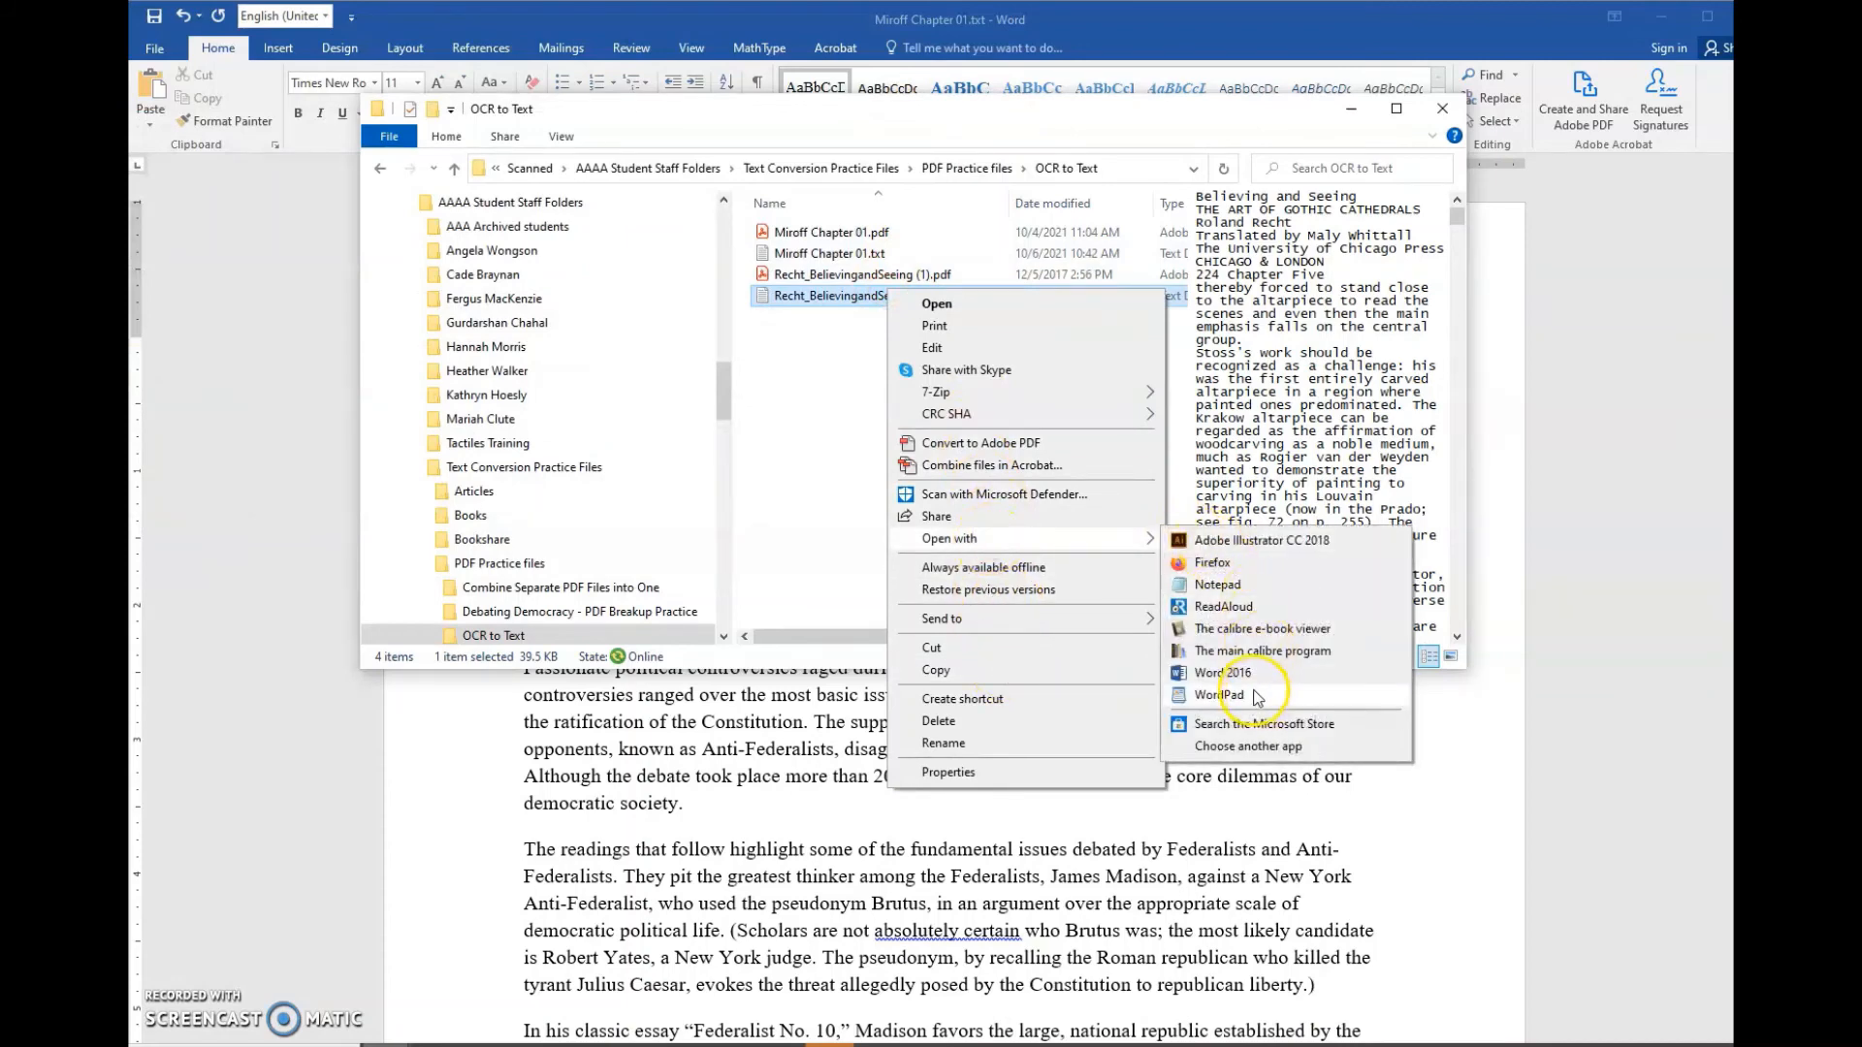
pyautogui.click(1224, 673)
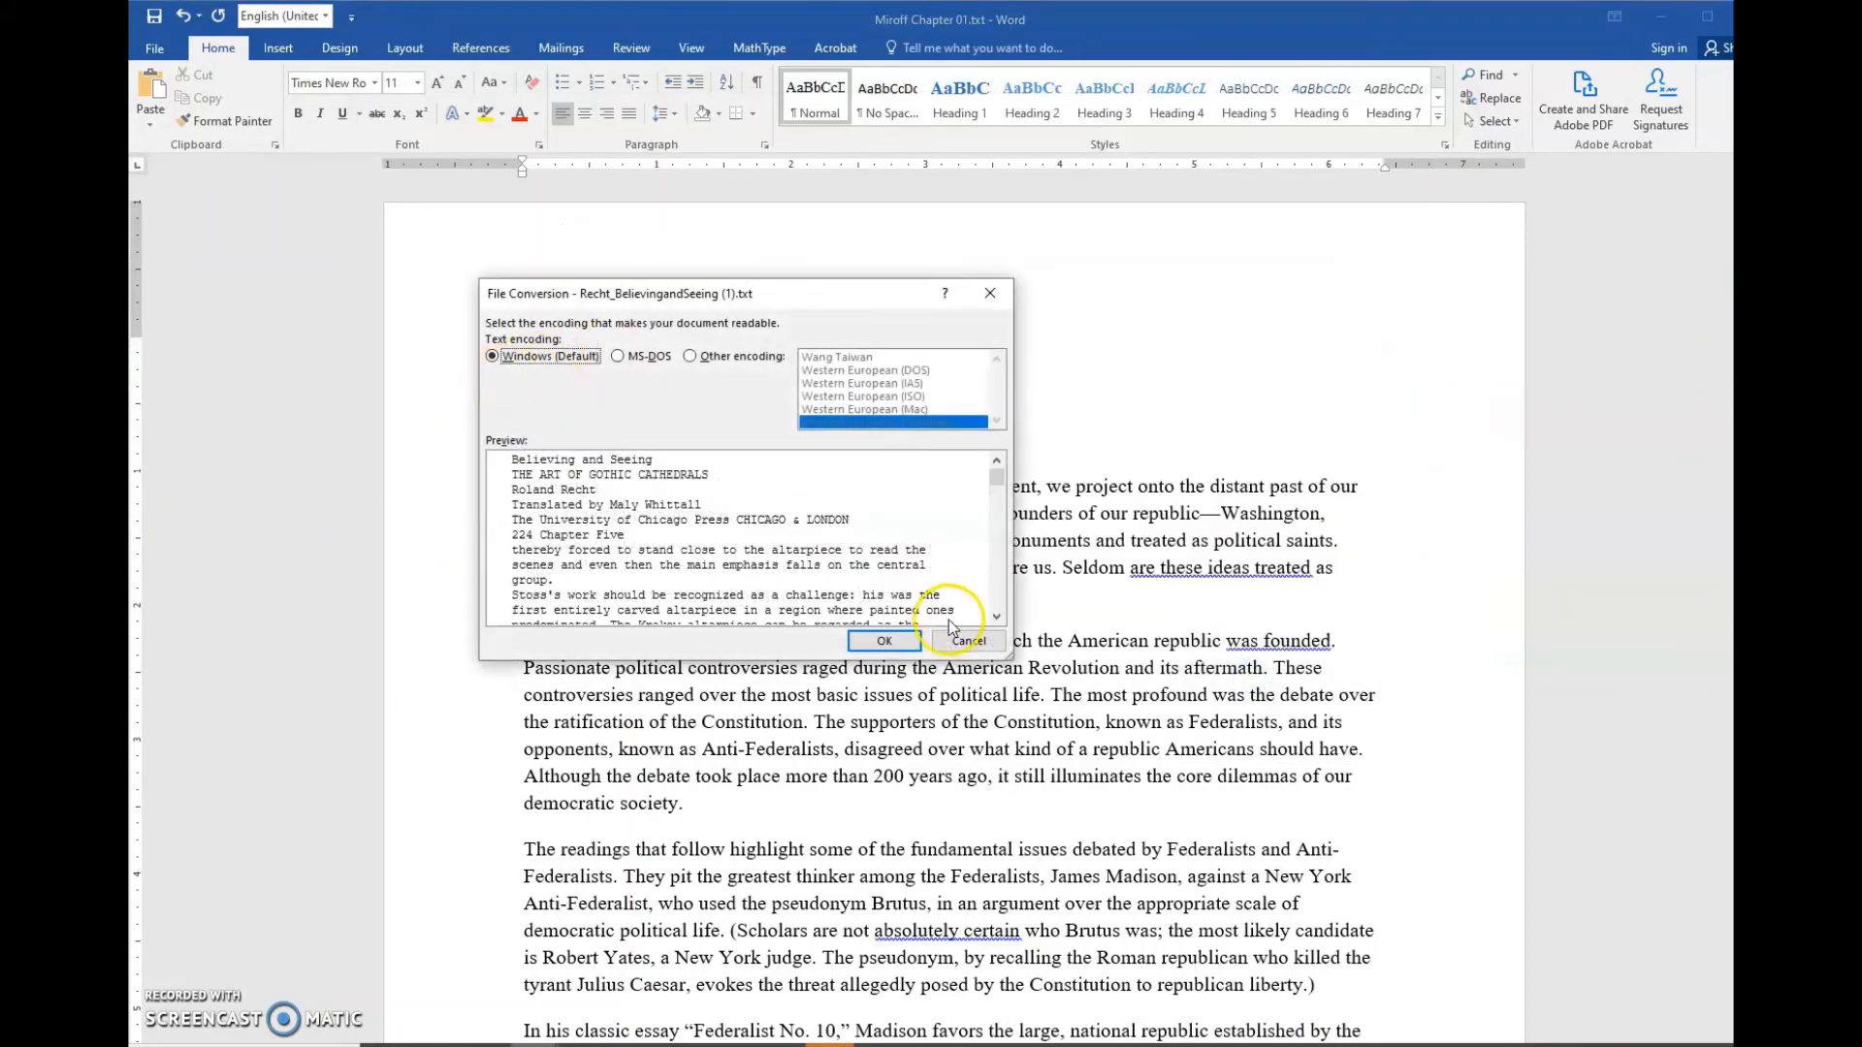
pyautogui.click(877, 642)
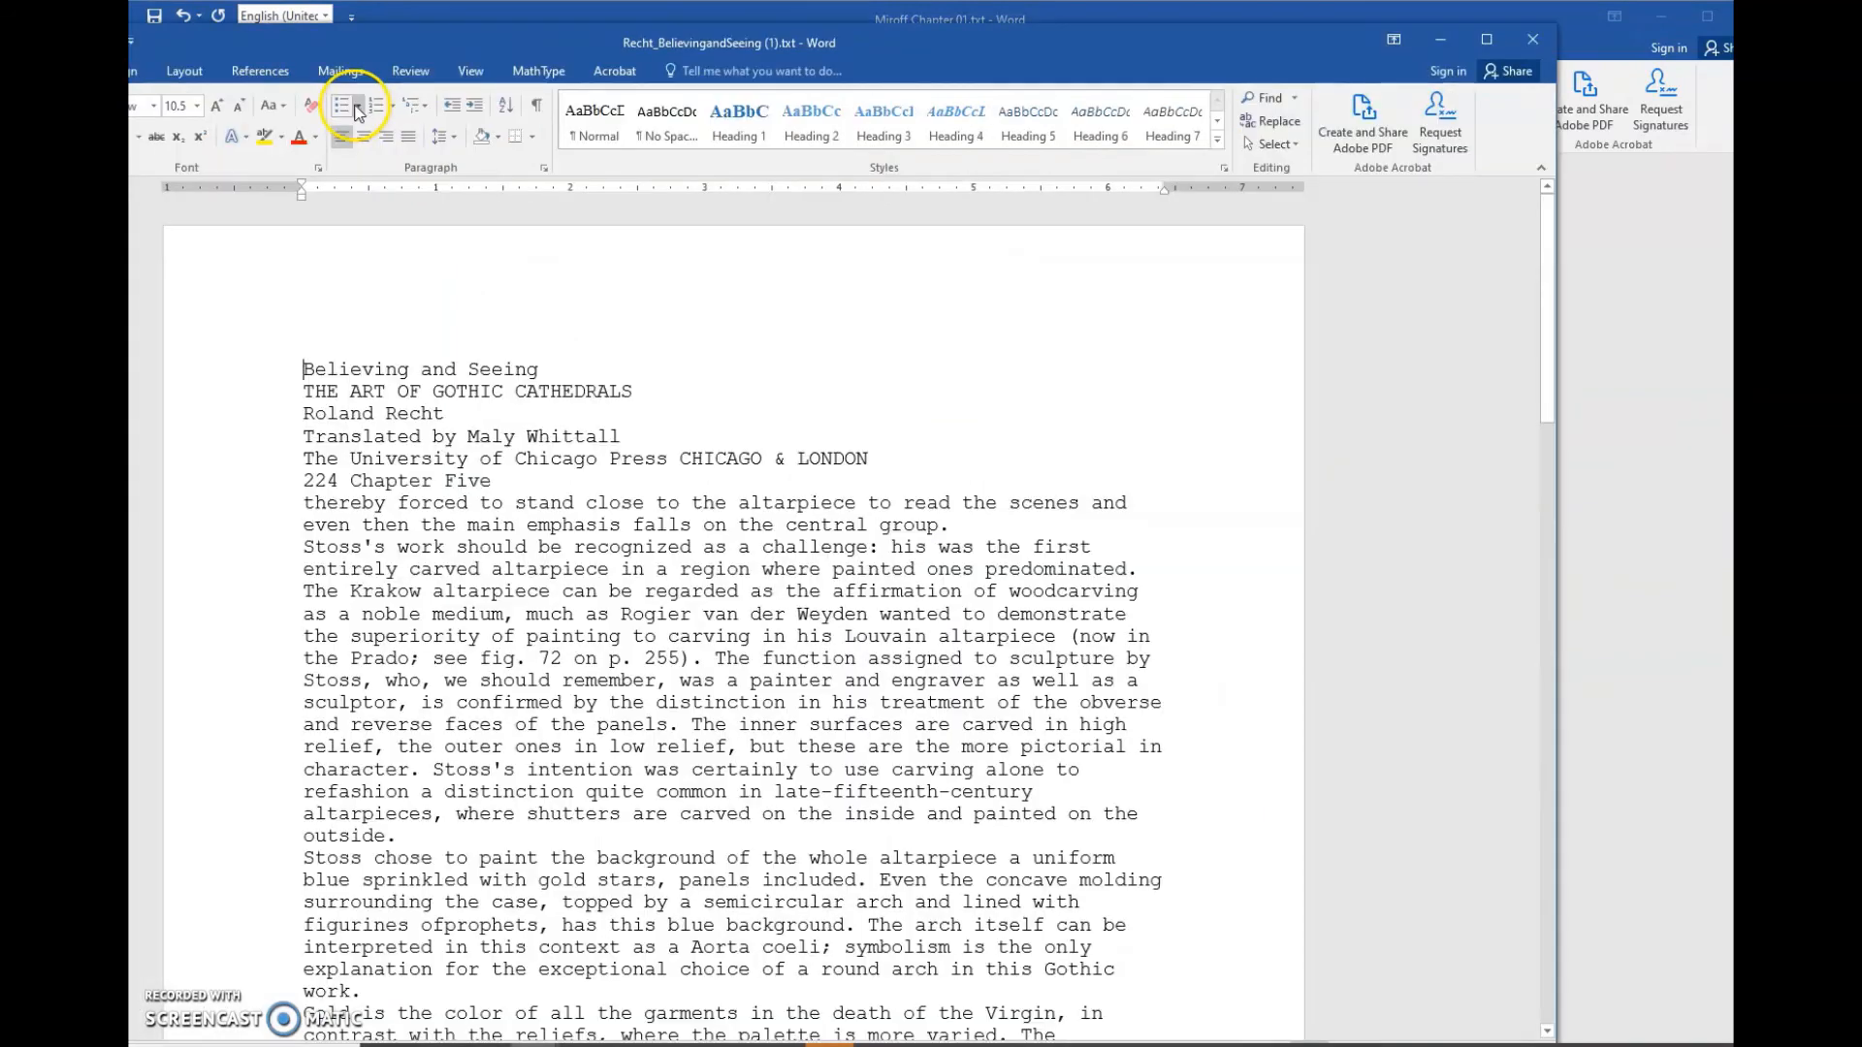
# Step: Reposition the Word window of Recht_BelievingandSeeing (1).txt to fit the screen and apply the Normal style to all its text
pyautogui.moveTo(278, 36); pyautogui.dragTo(501, 14)
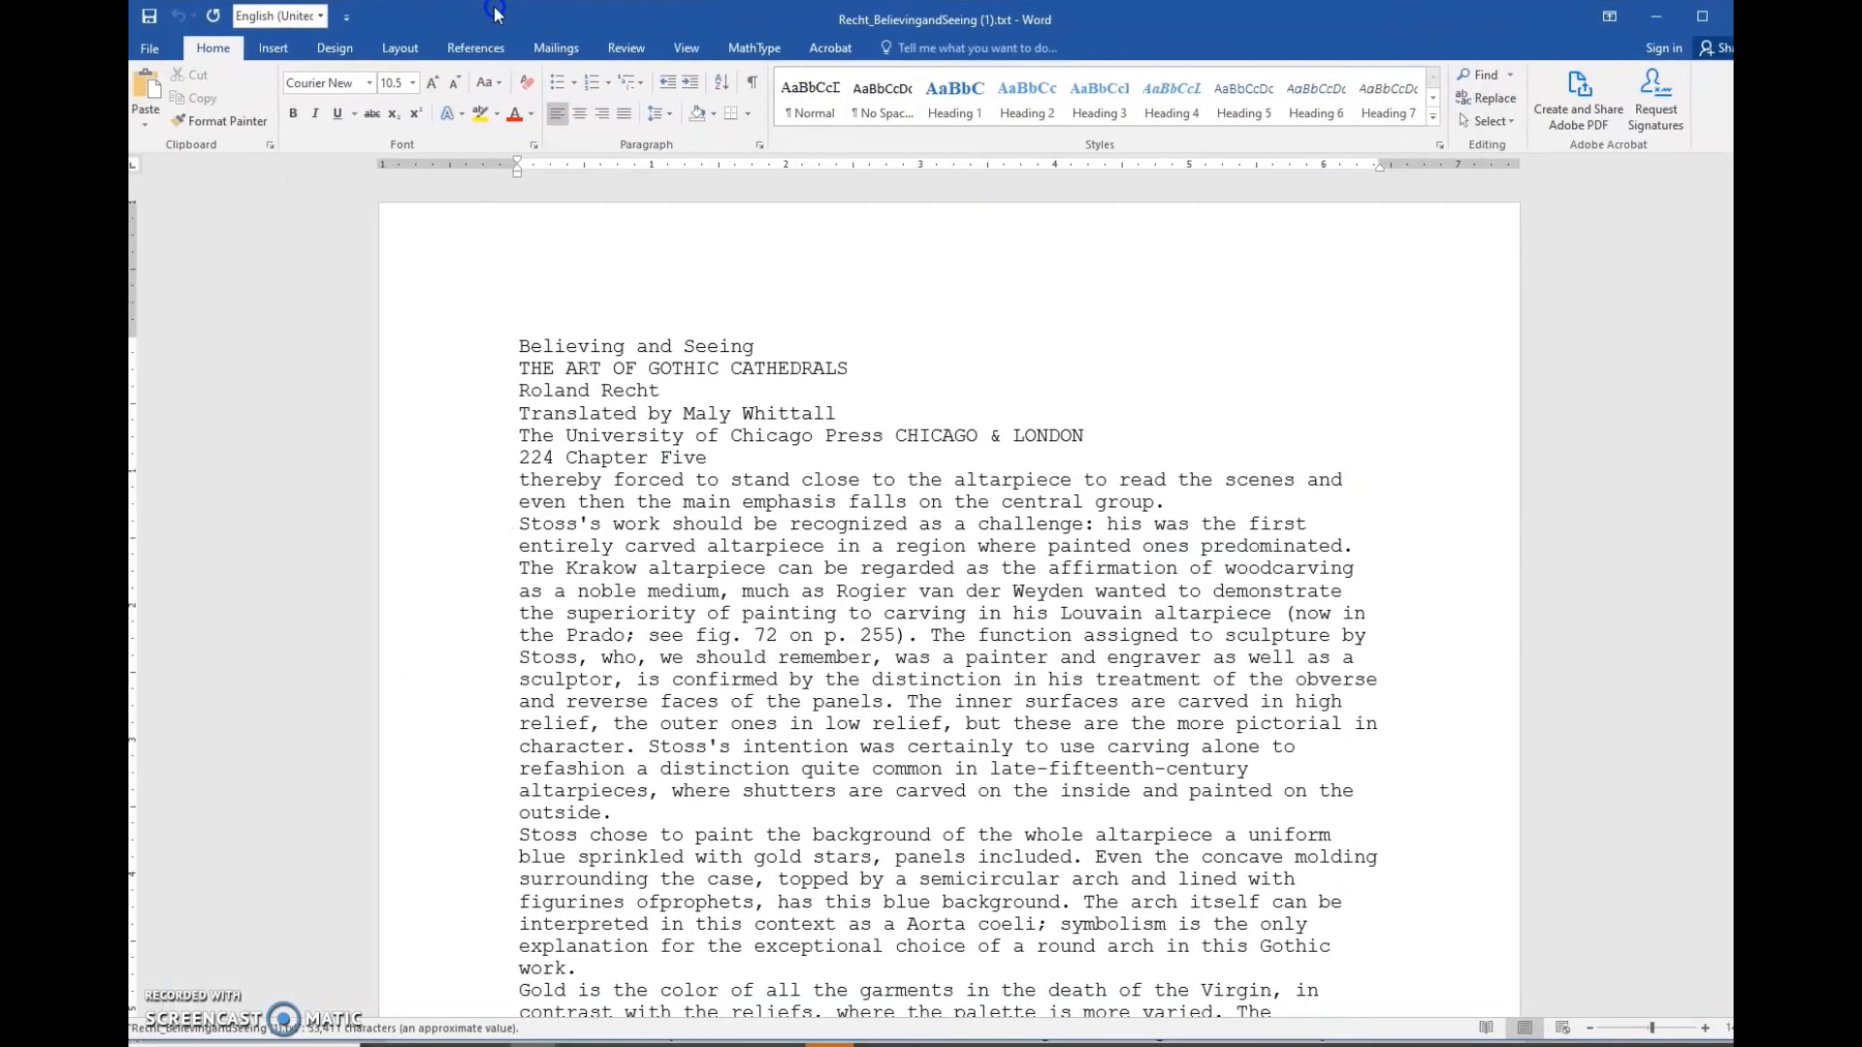
pyautogui.click(575, 372)
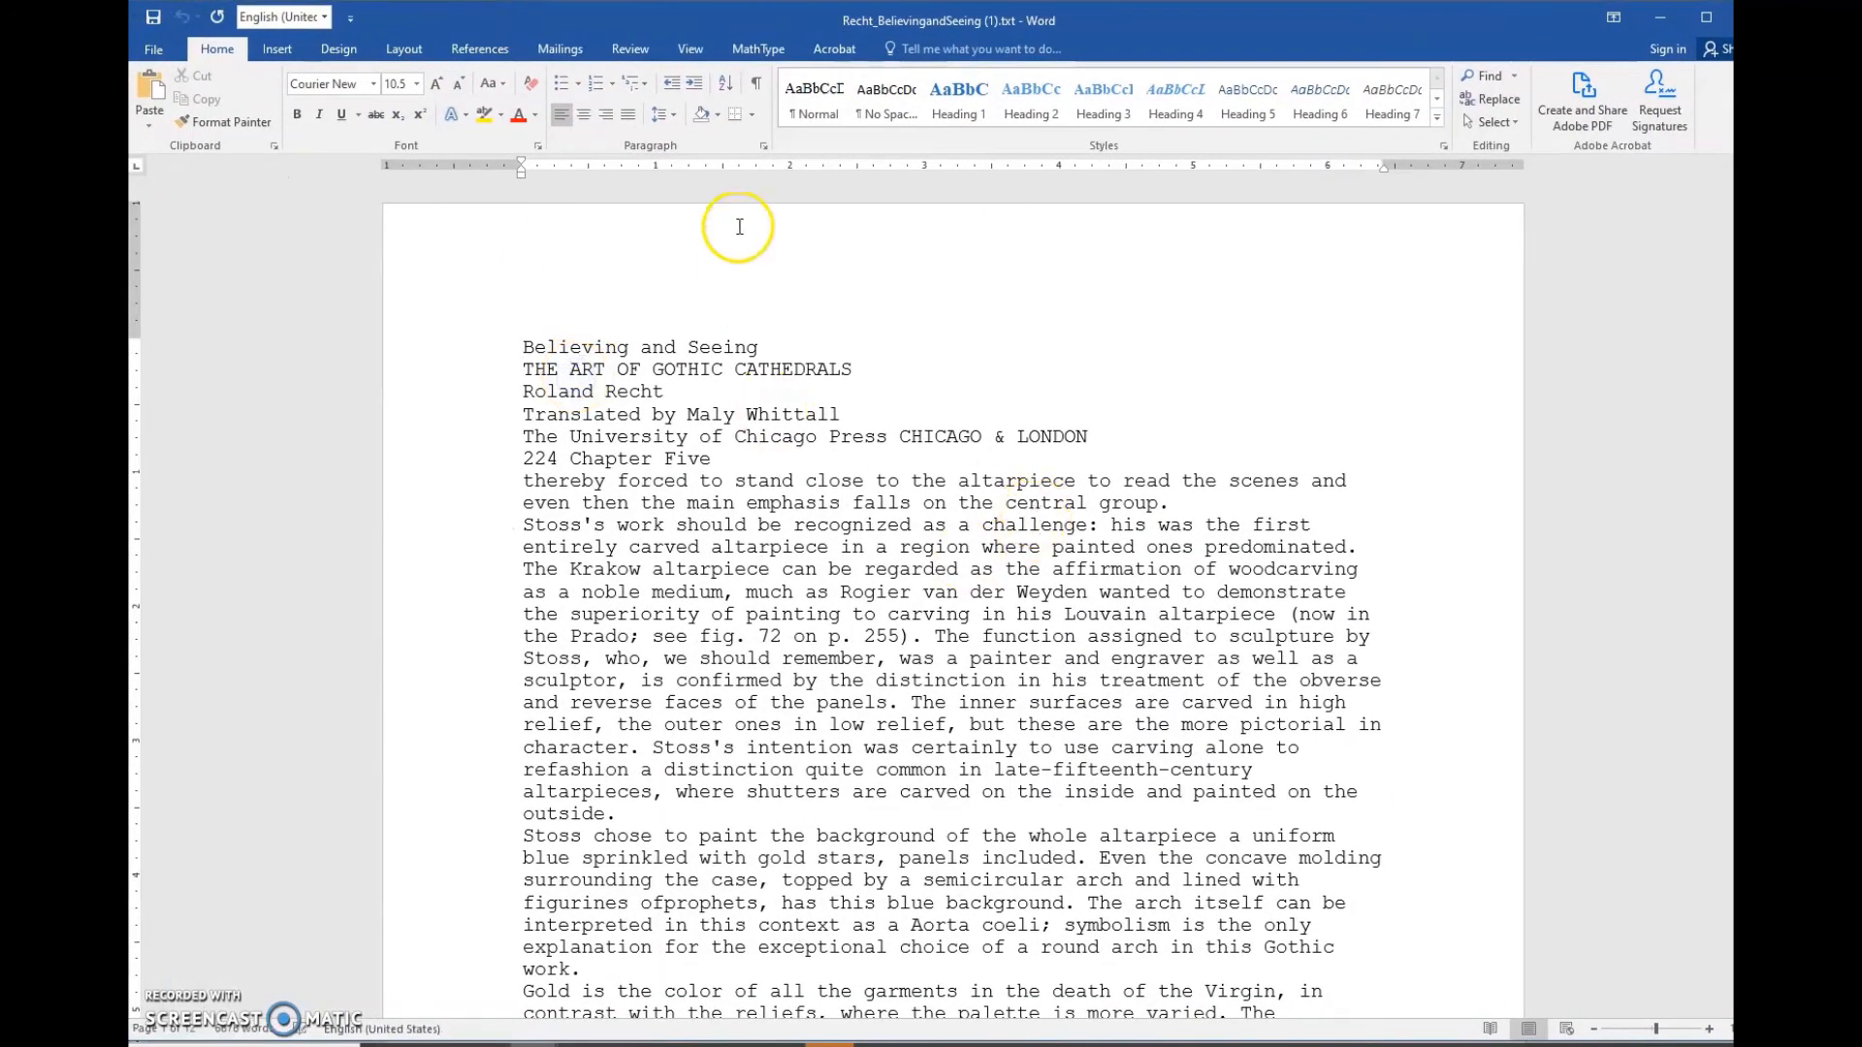
pyautogui.hotkey('ctrl', 'a')
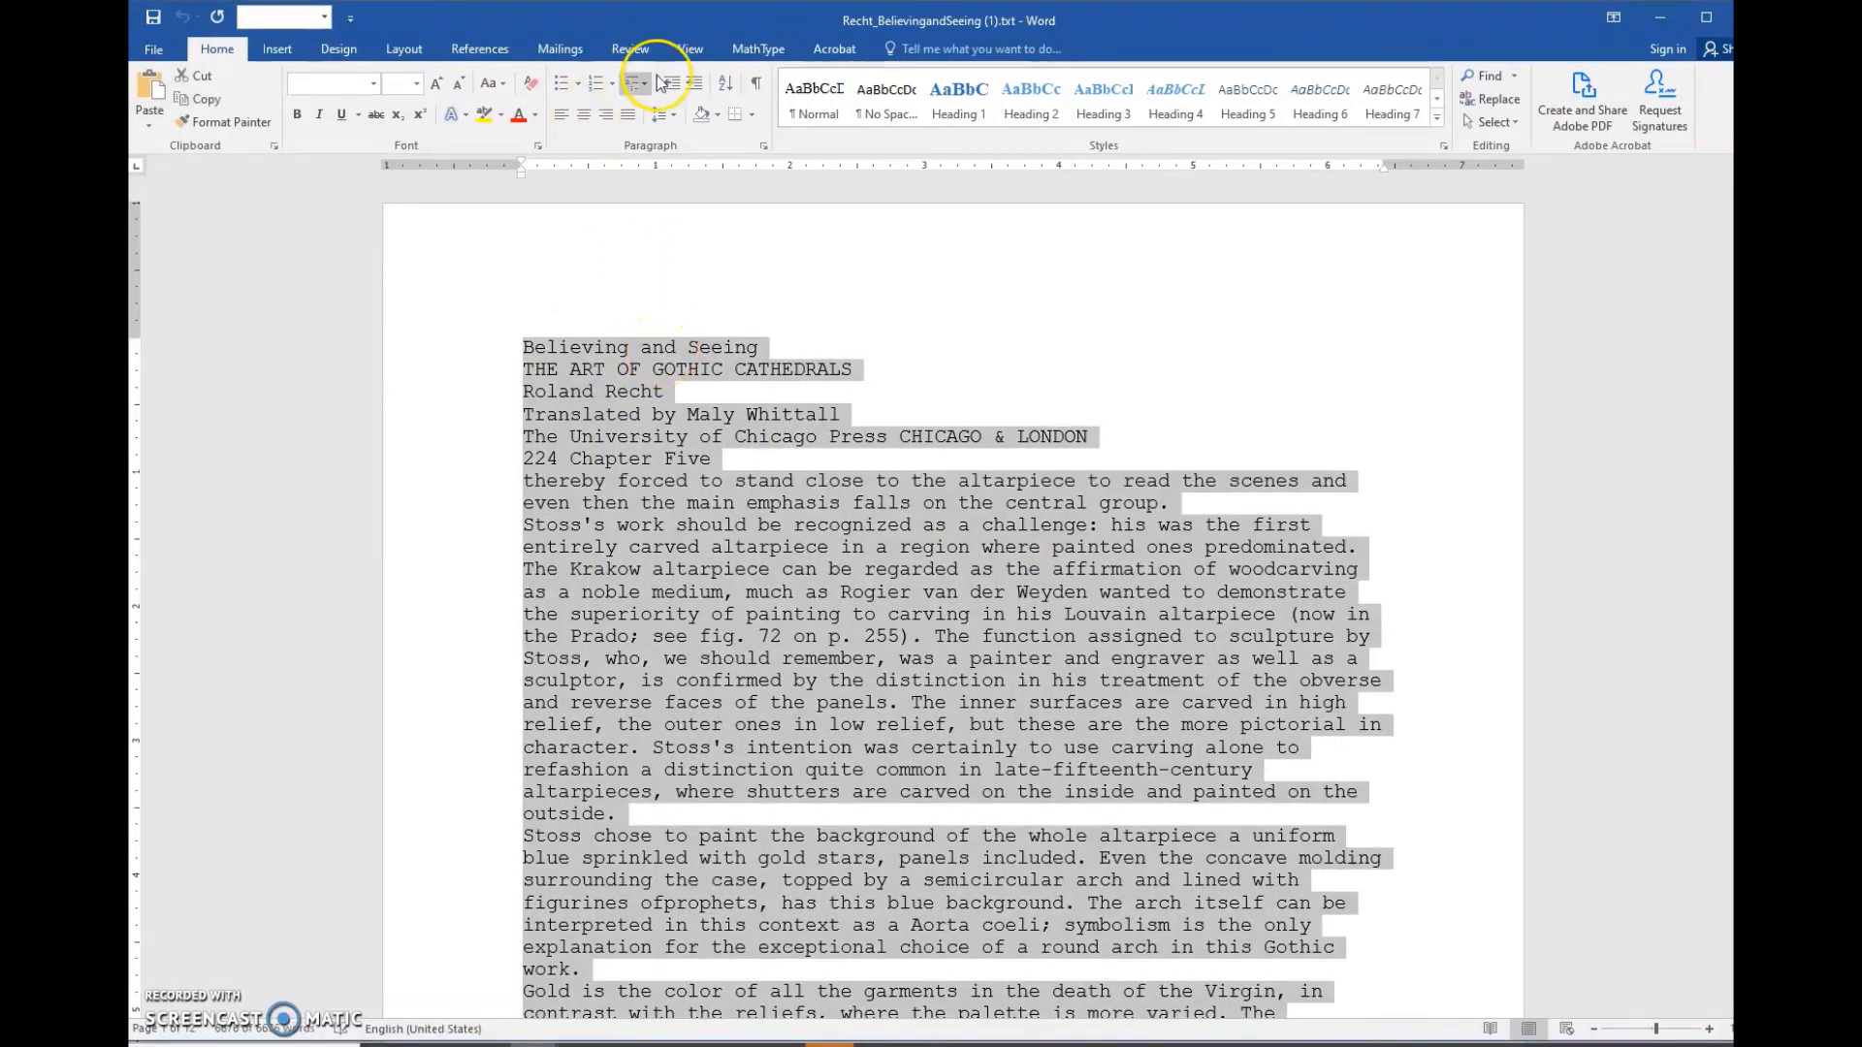
pyautogui.click(815, 97)
# Step: Check the restyled Recht text across the first two pages, clear the selection and return to the title lines
pyautogui.scroll(-10, 819, 528)
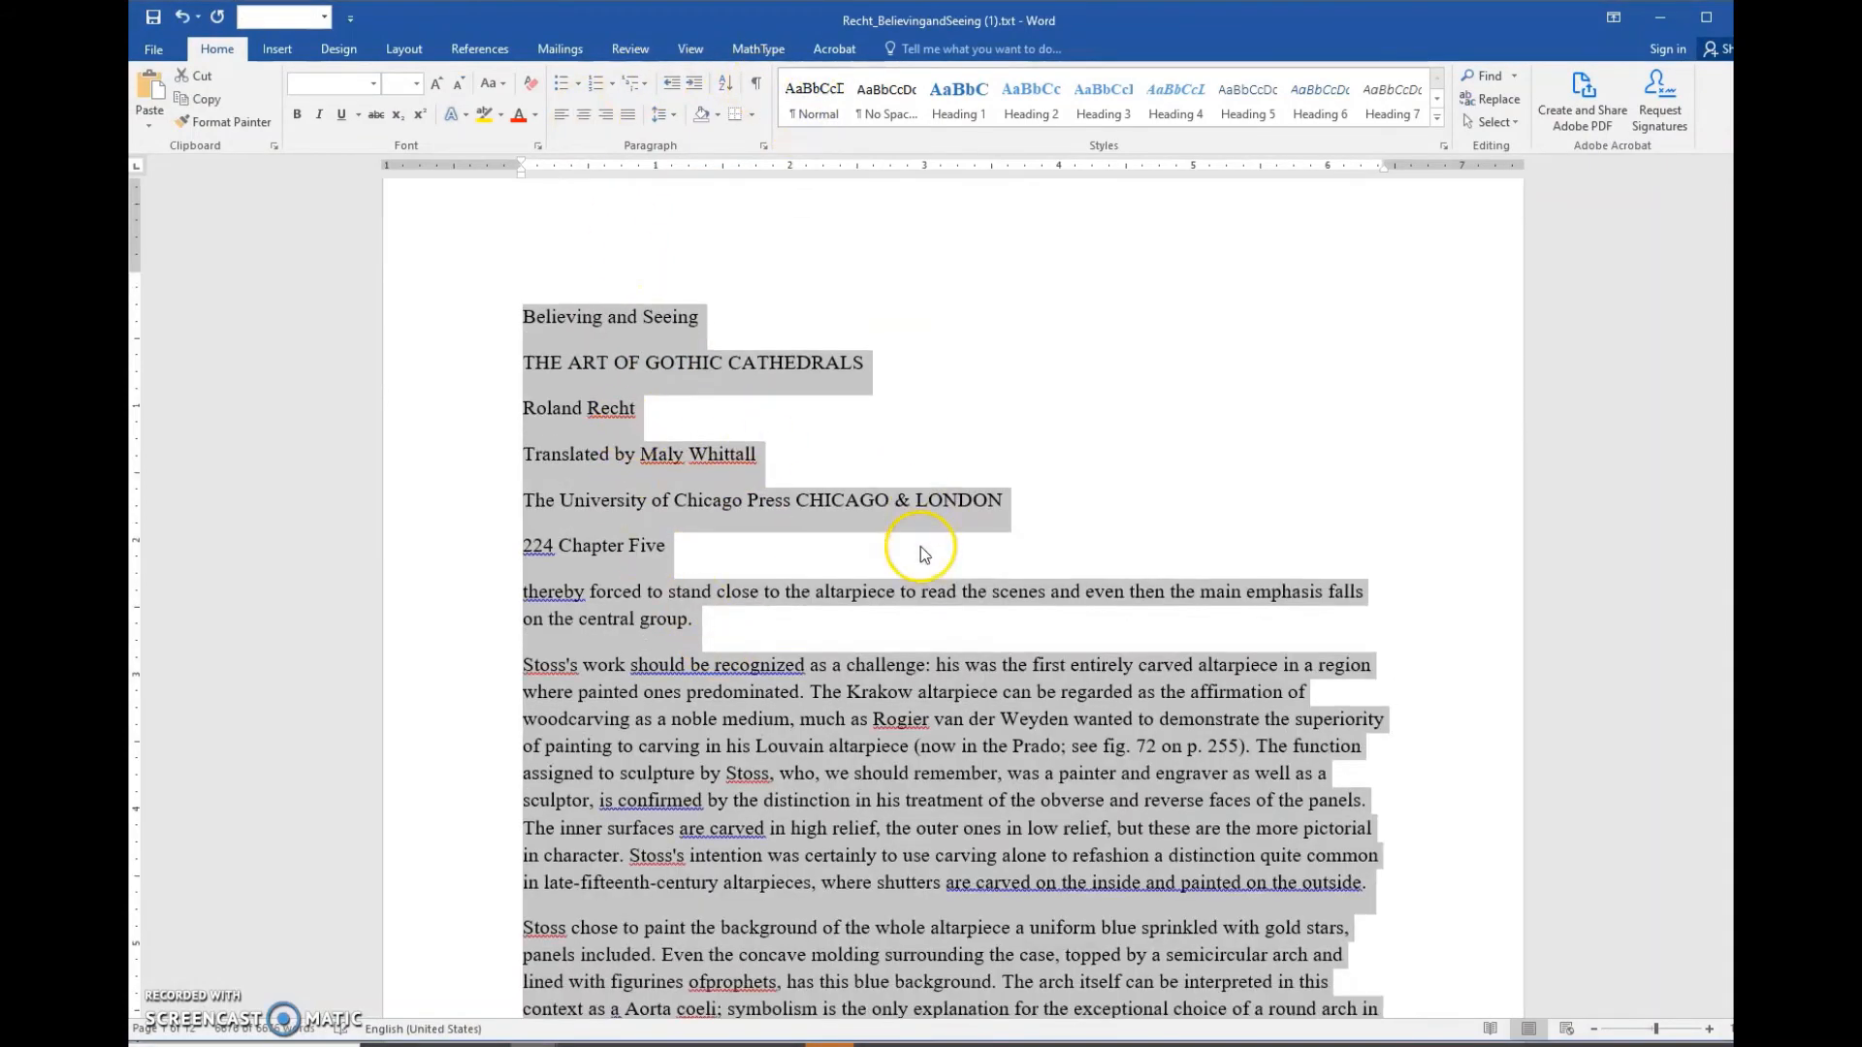
pyautogui.scroll(-3, 917, 553)
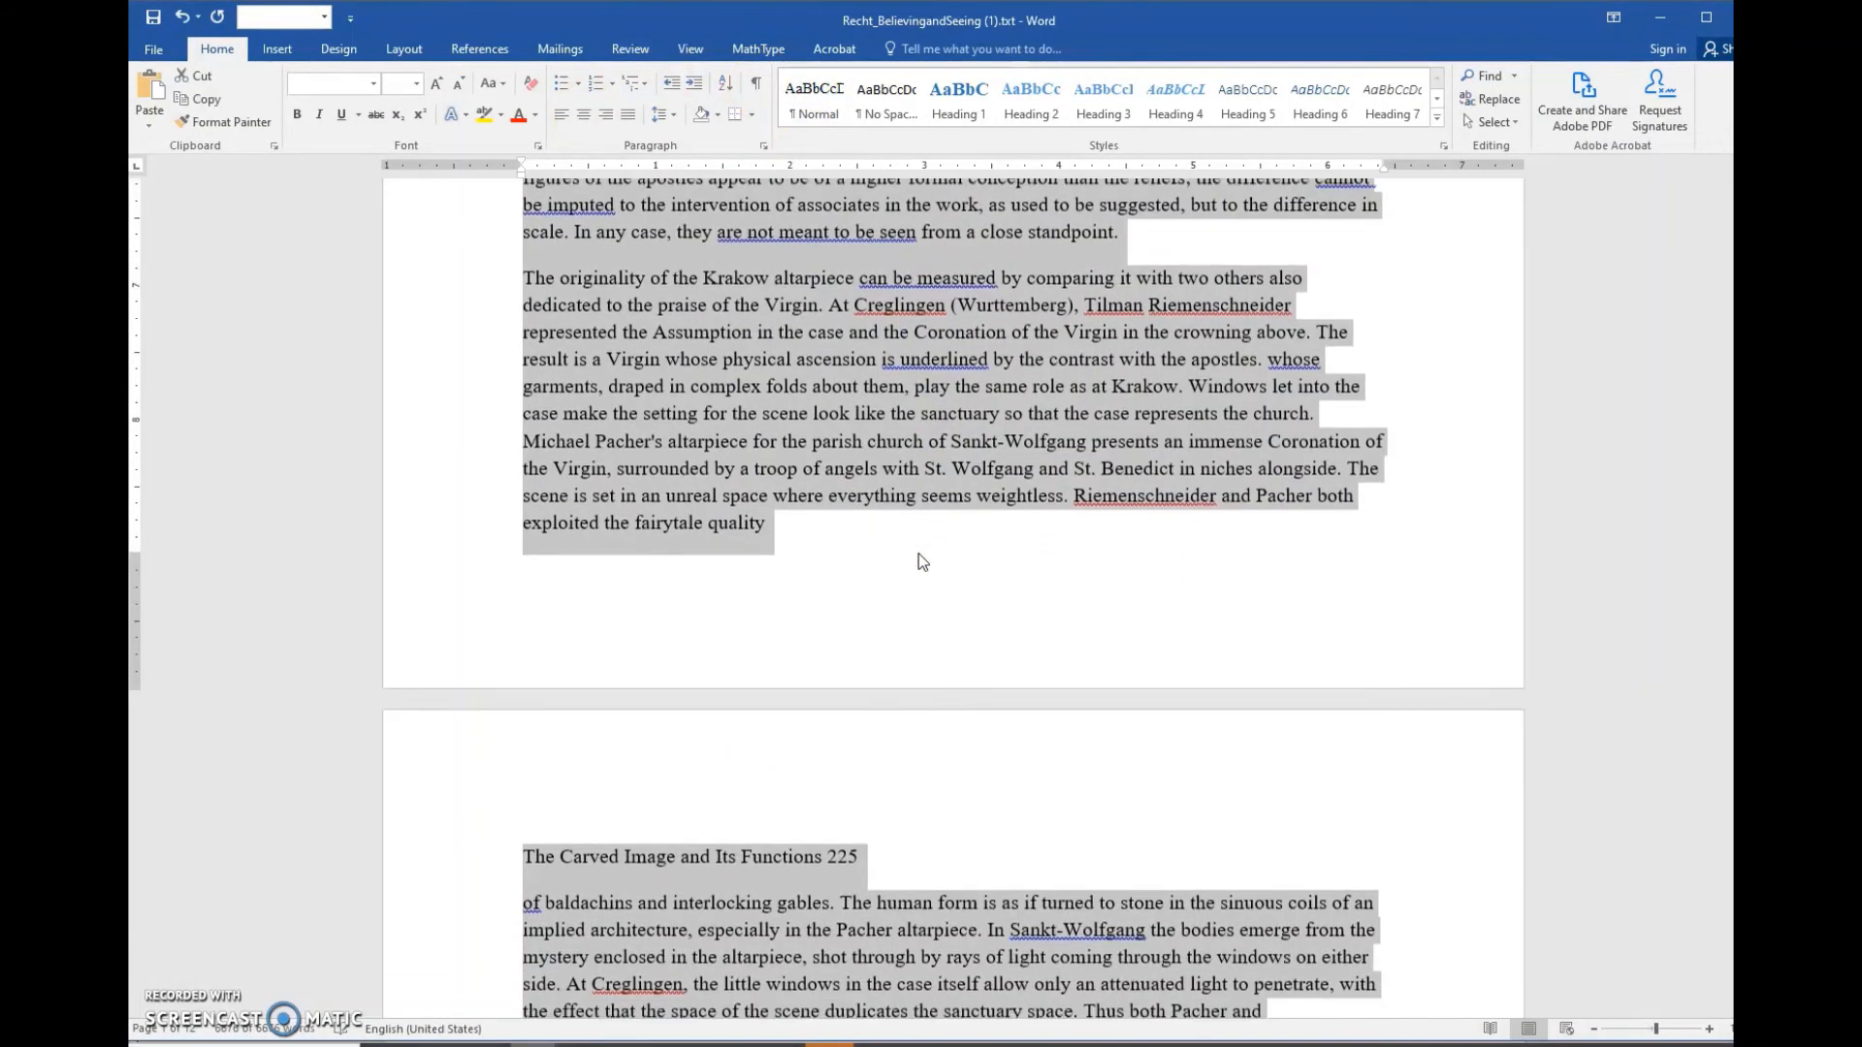
pyautogui.scroll(5, 917, 553)
pyautogui.click(917, 554)
pyautogui.scroll(6, 916, 550)
pyautogui.scroll(3, 916, 541)
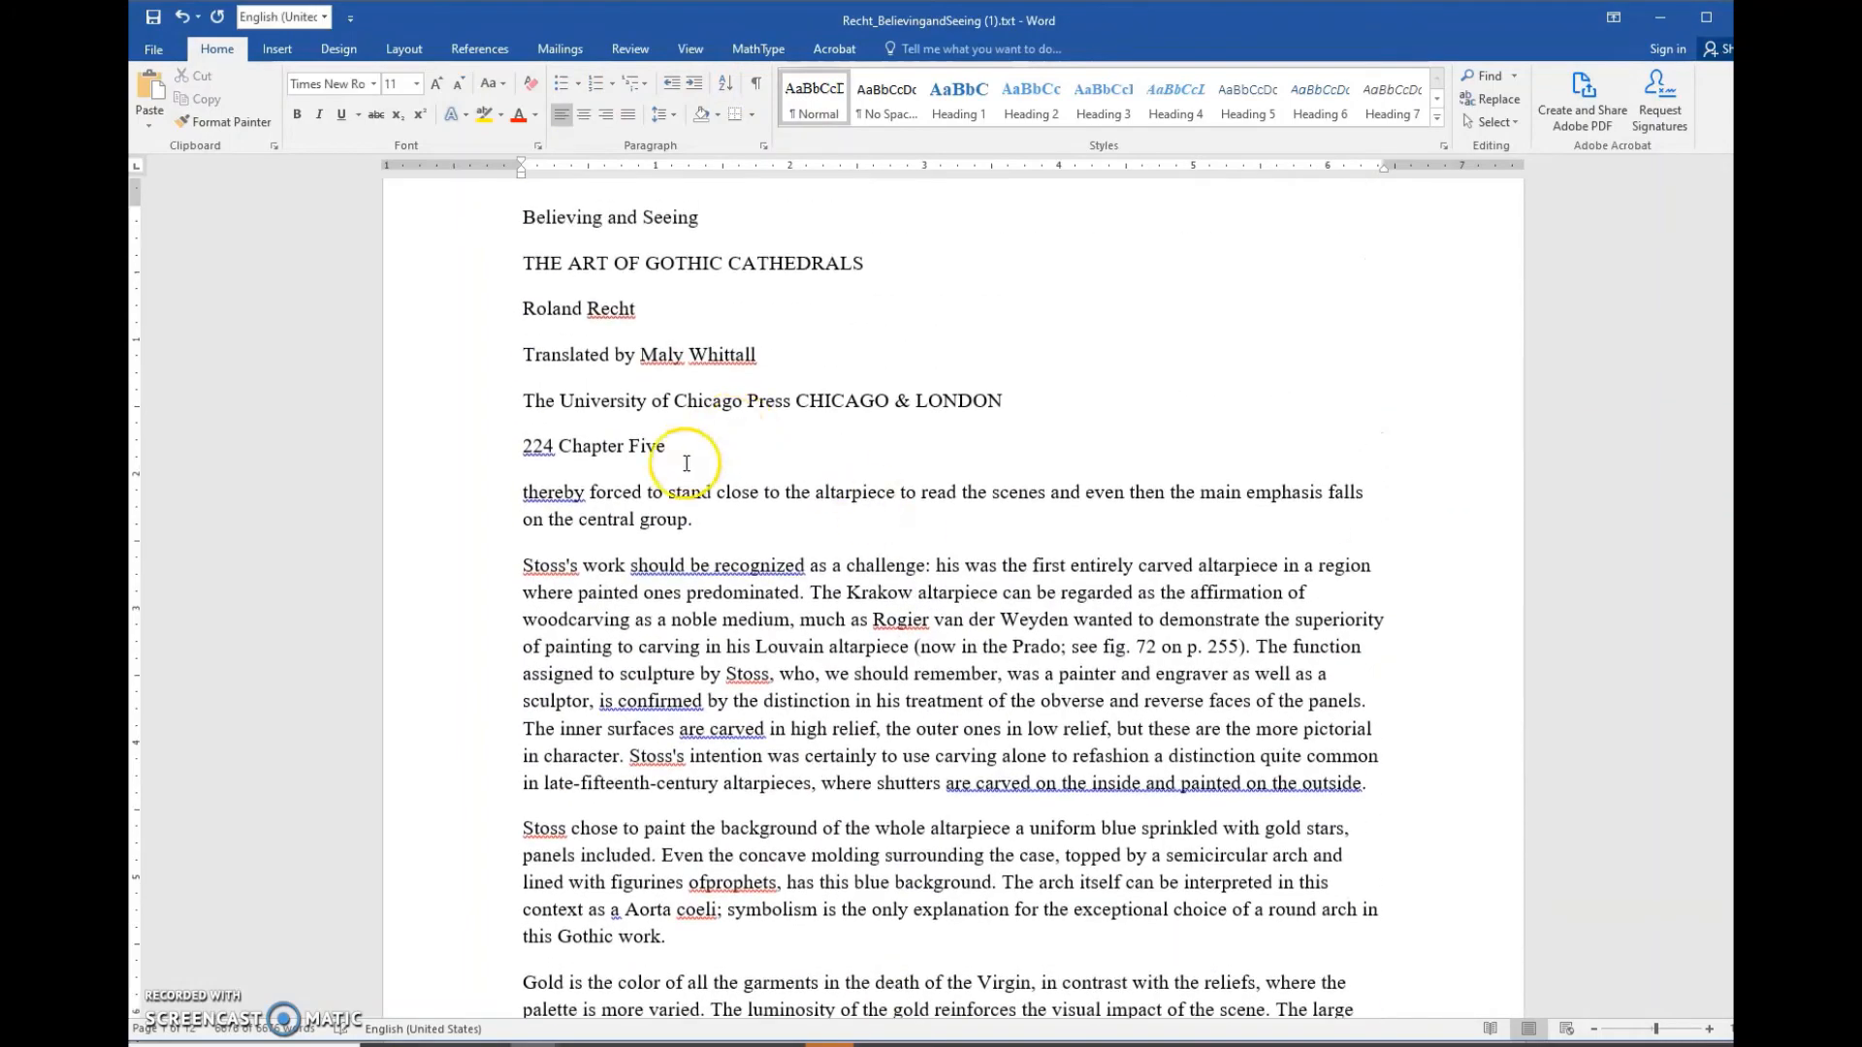
pyautogui.scroll(1, 914, 540)
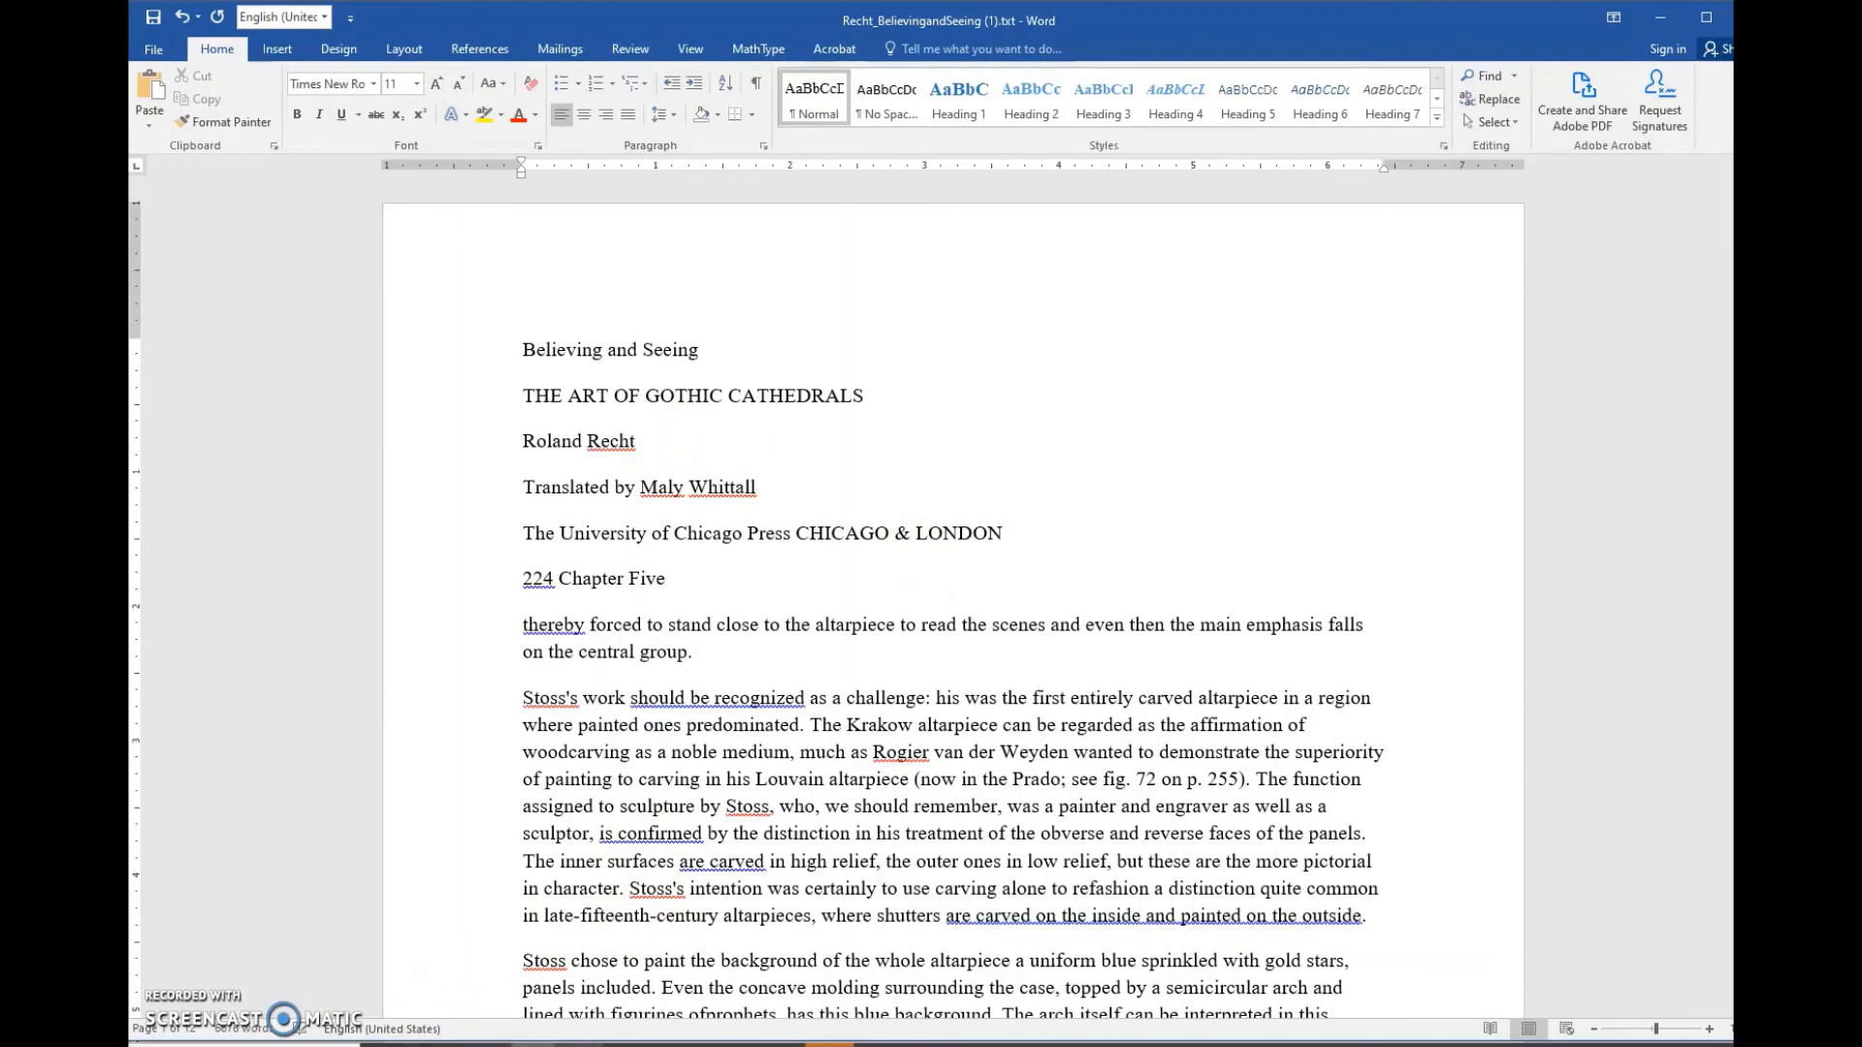
# Step: Switch to Recht_BelievingandSeeing (1).pdf in Acrobat and examine the scan quality of pages 7 and 8
pyautogui.moveTo(582, 1044)
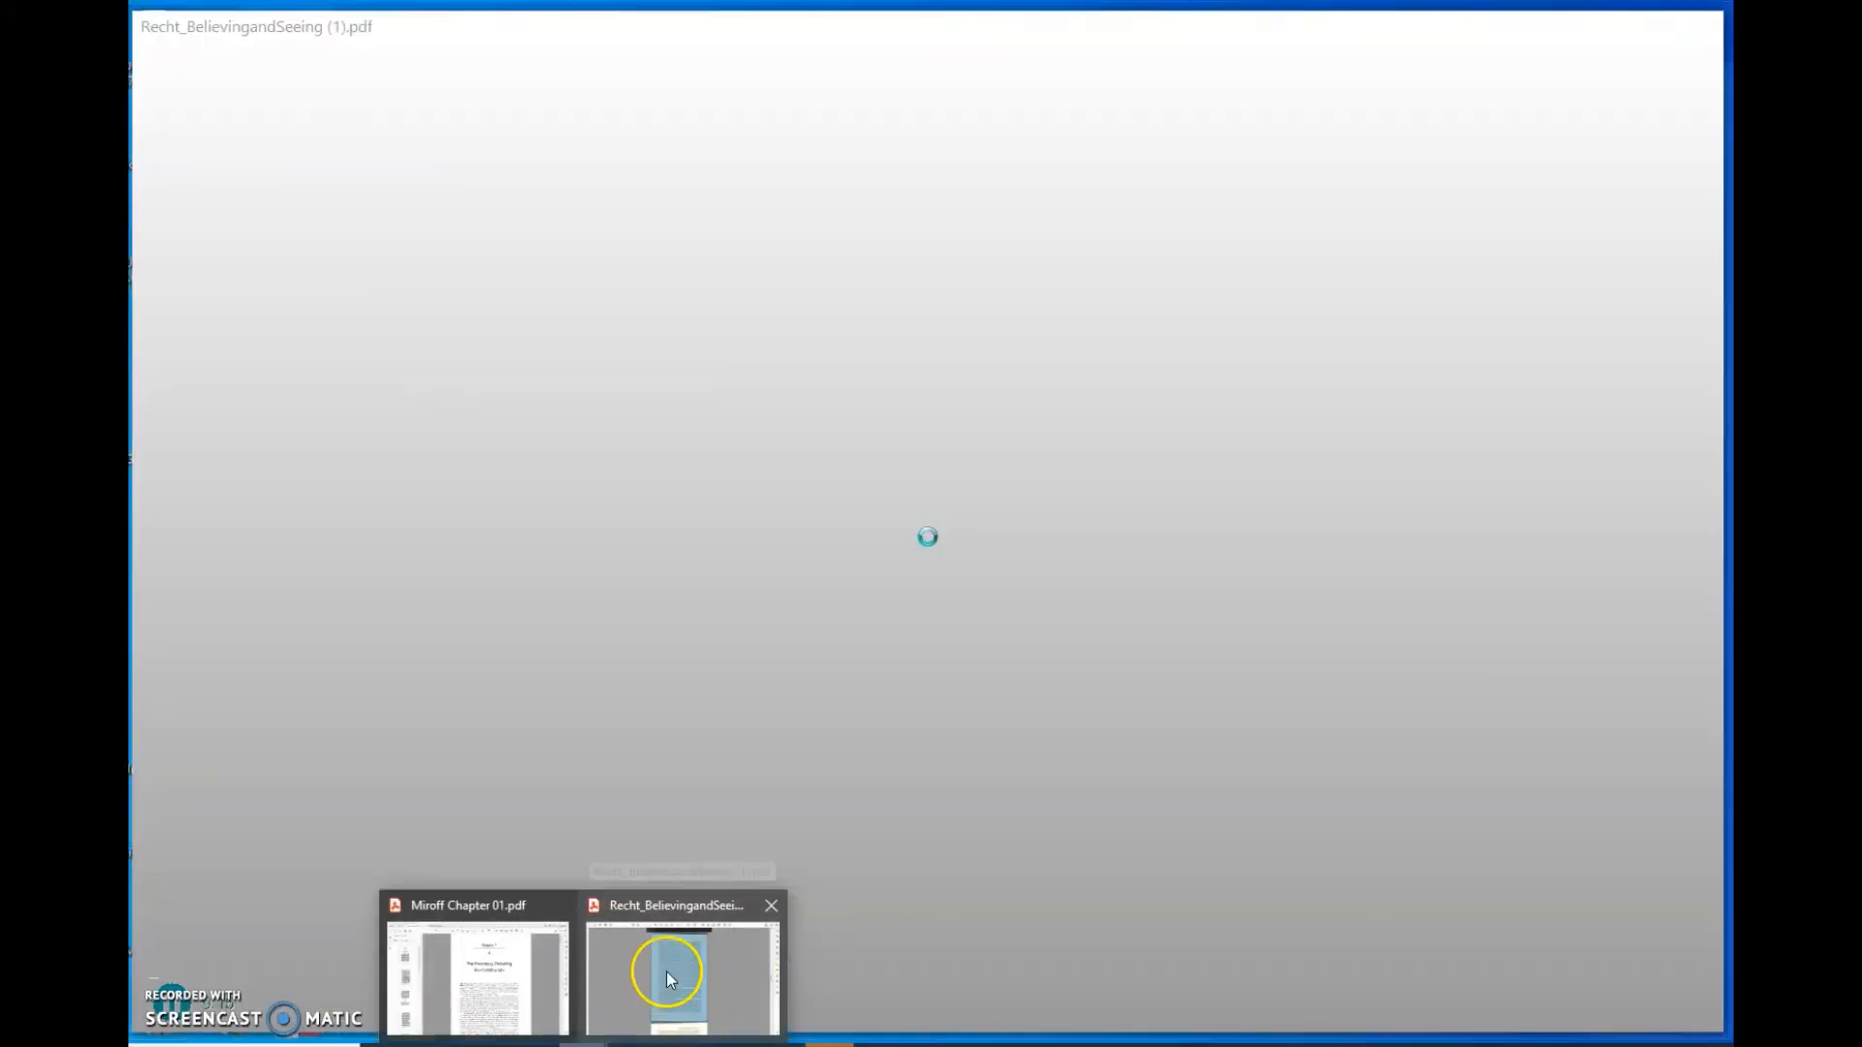
pyautogui.click(666, 972)
pyautogui.scroll(1, 960, 364)
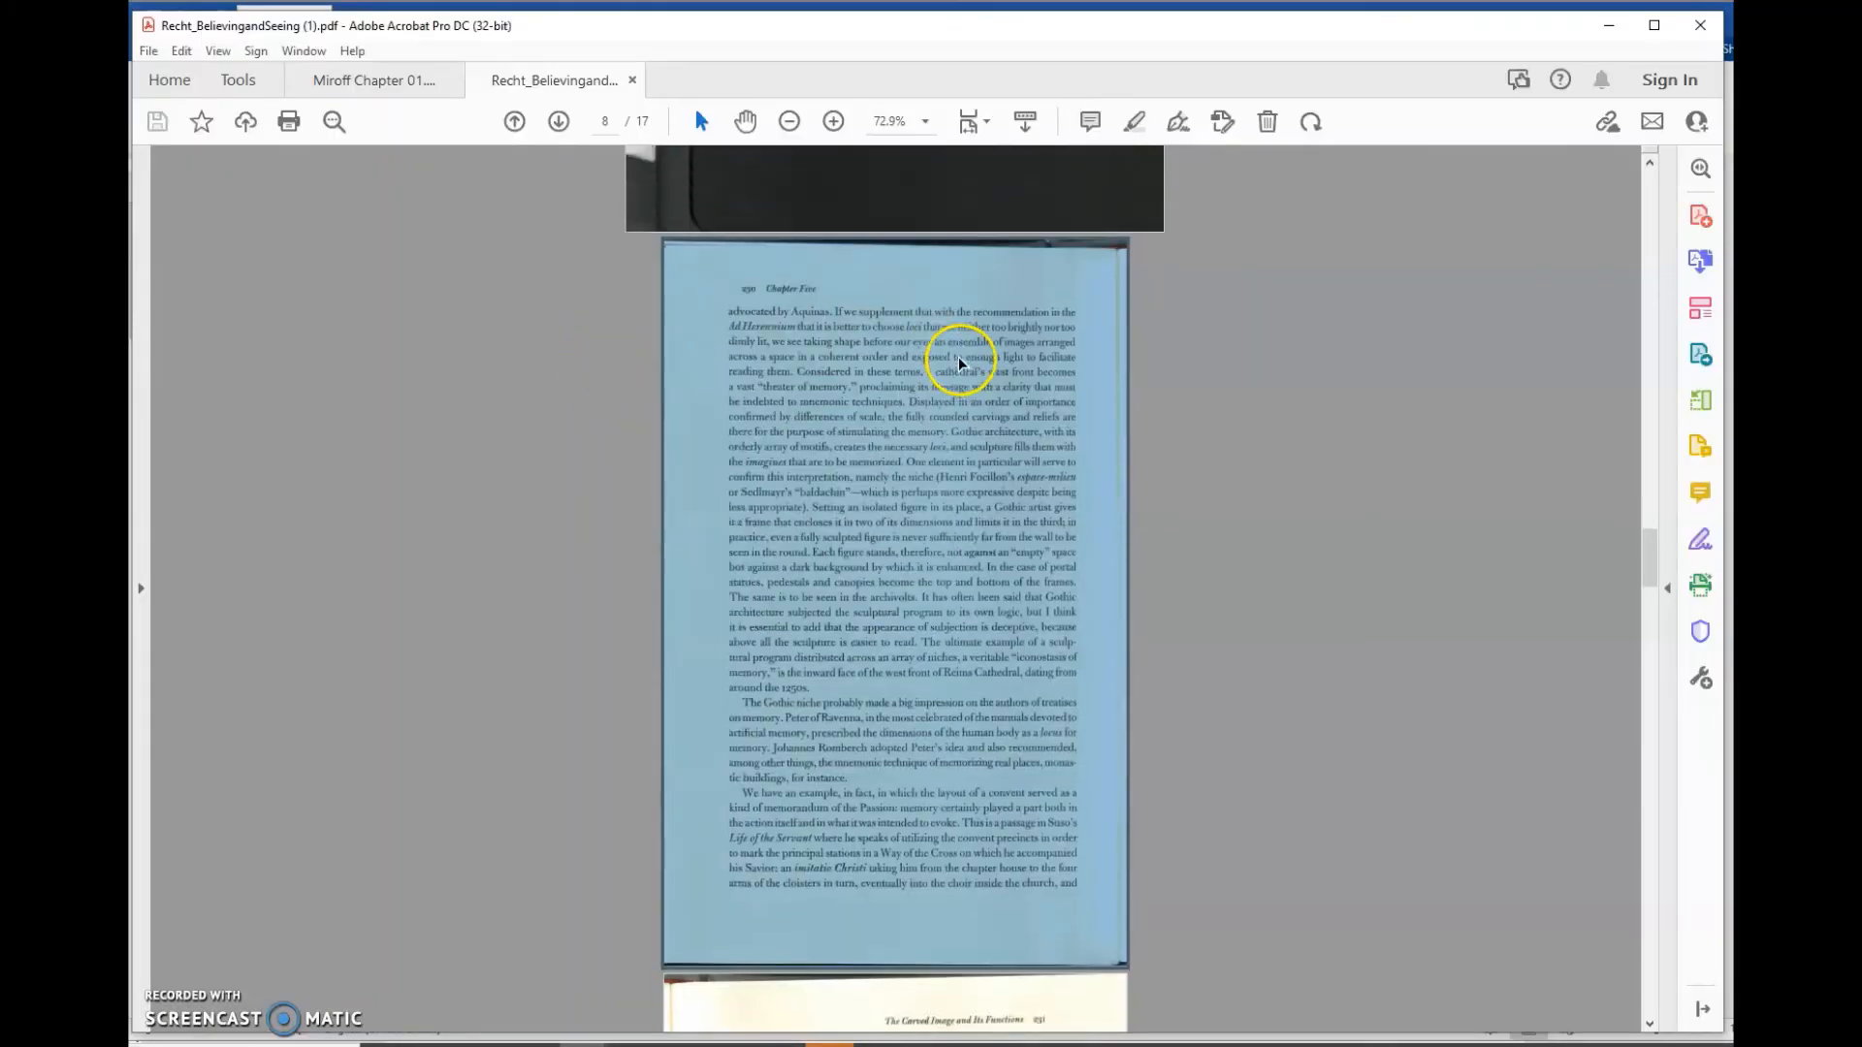
pyautogui.scroll(10, 960, 365)
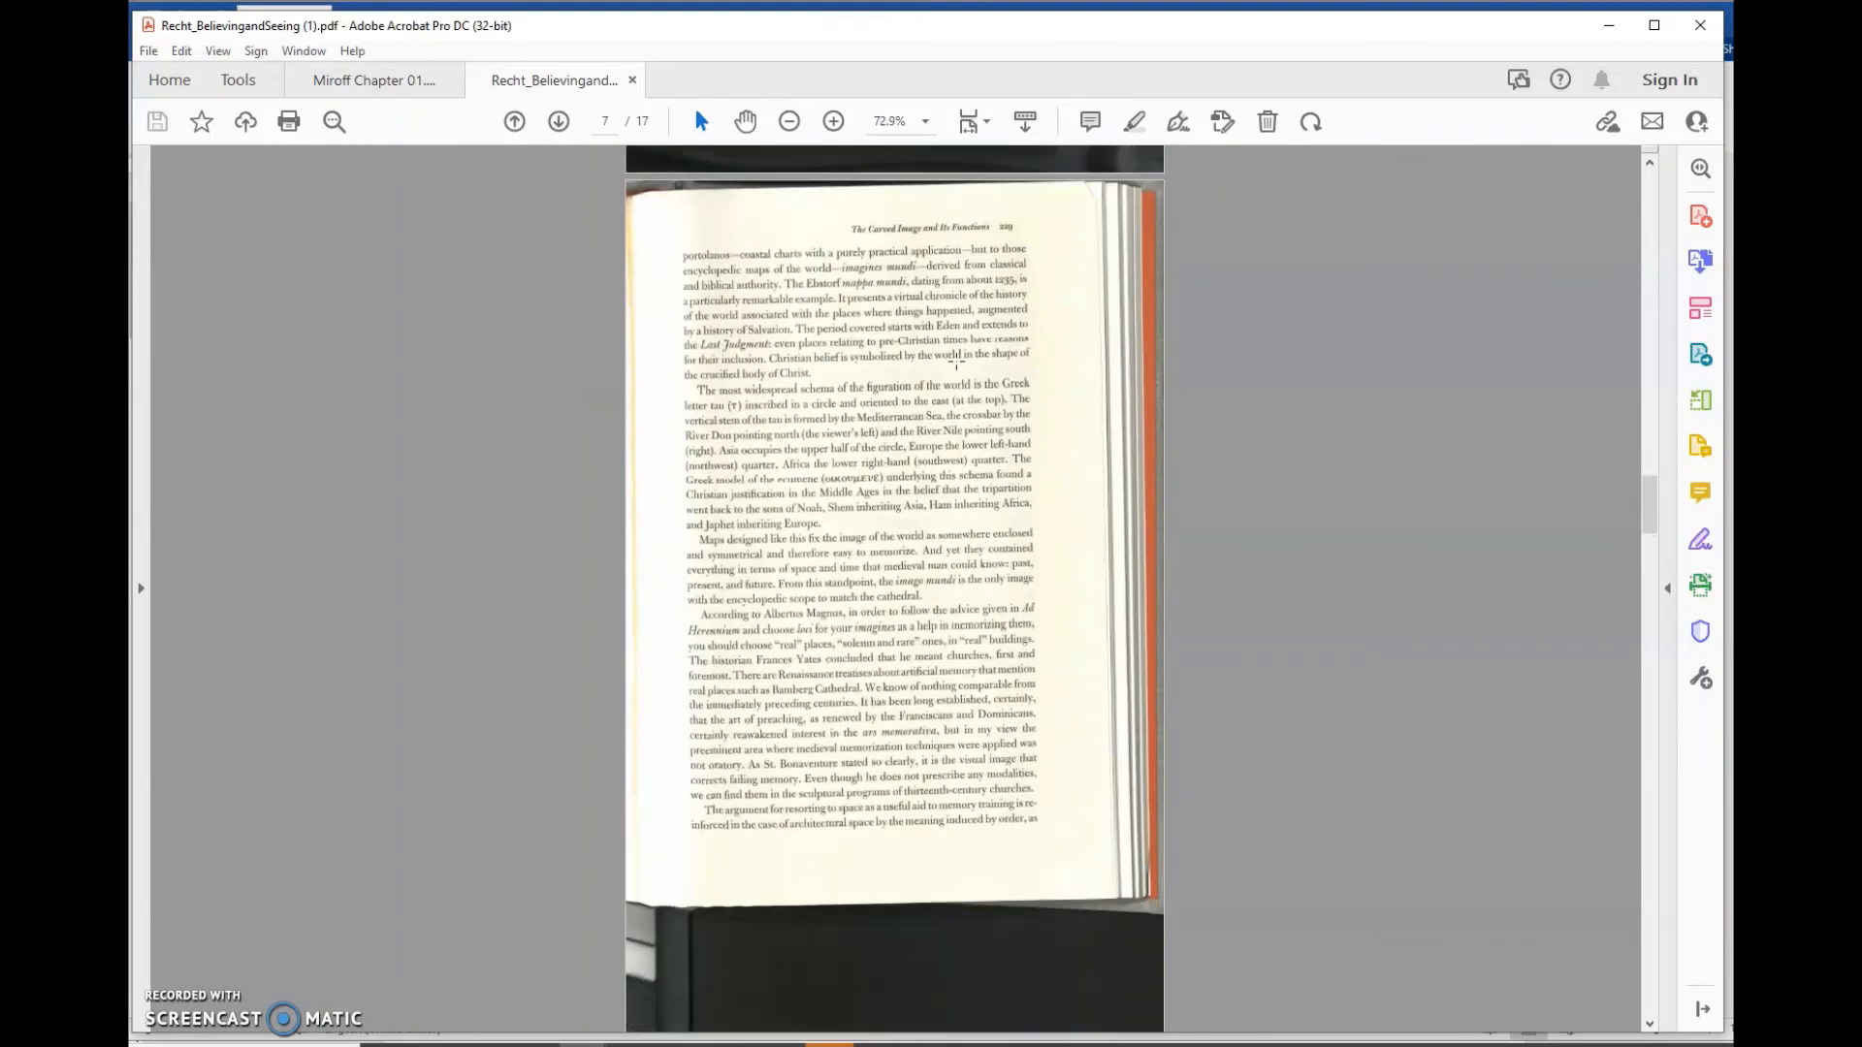
pyautogui.scroll(4, 957, 360)
pyautogui.scroll(-5, 737, 795)
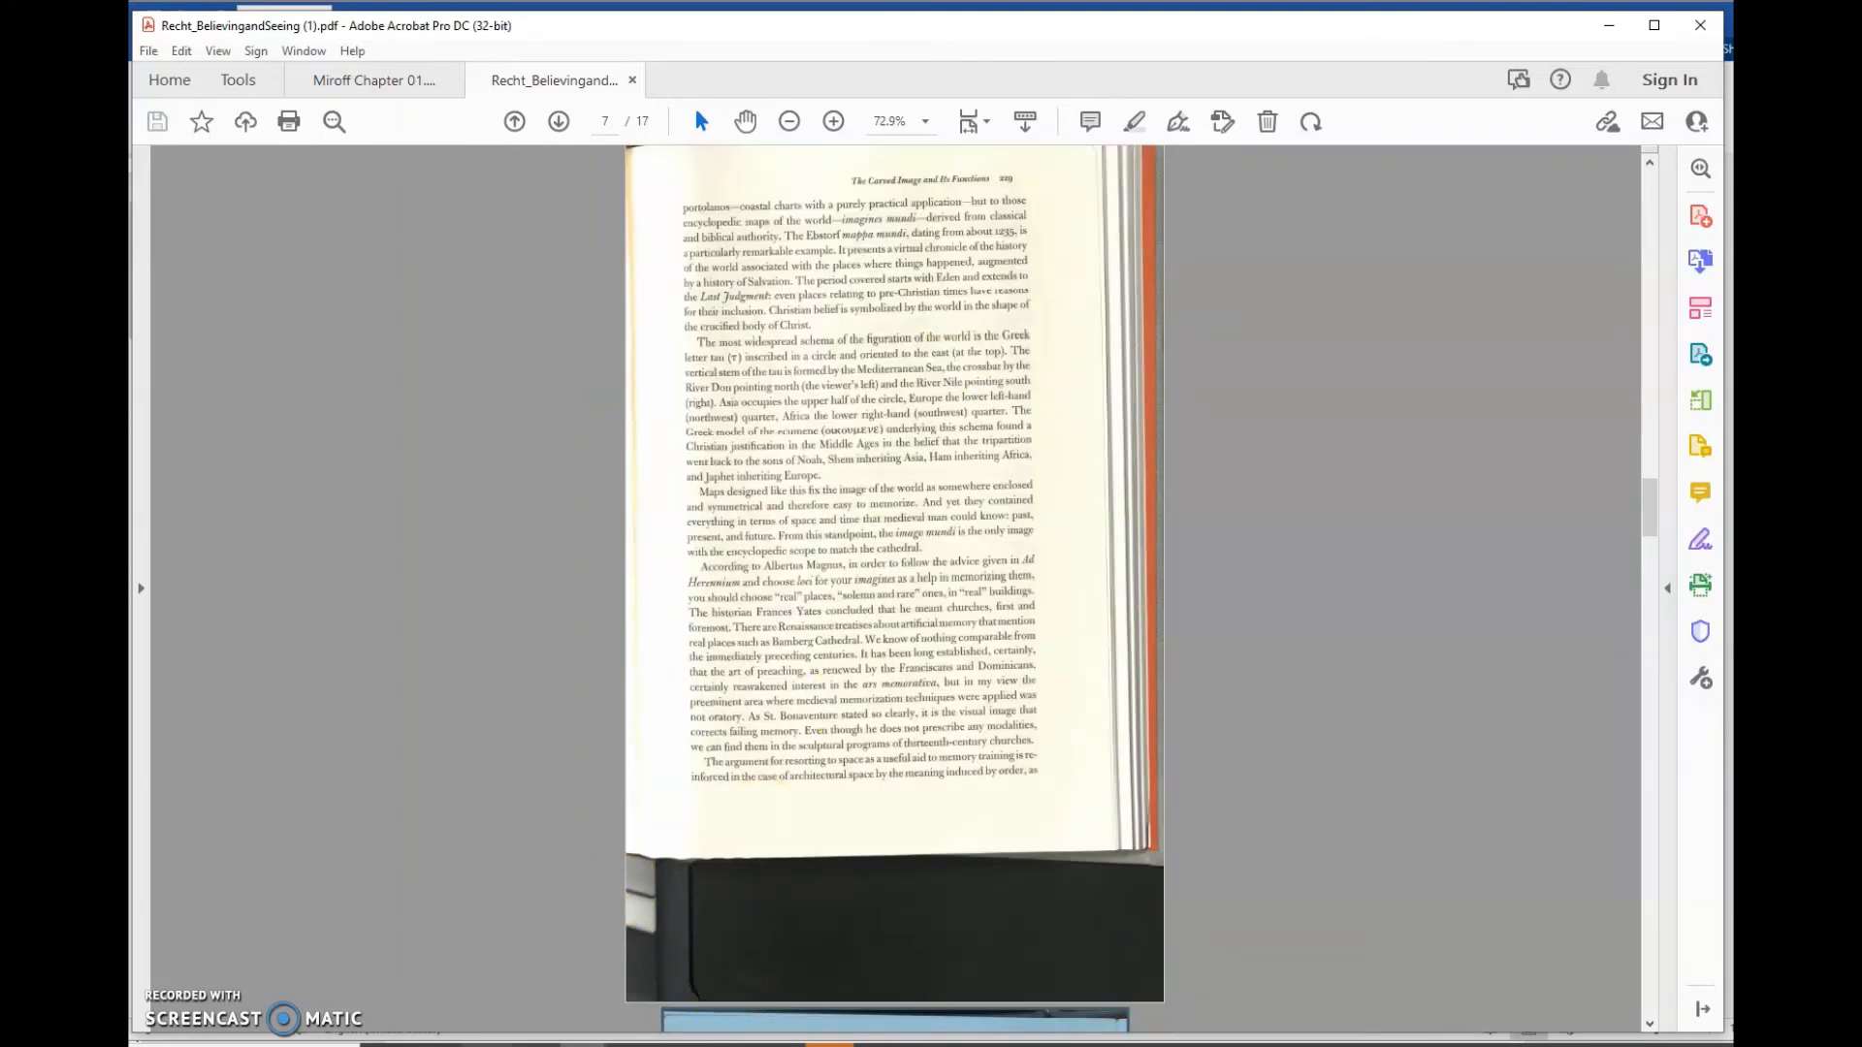
# Step: Return to Recht_BelievingandSeeing (1).txt in Word and inspect the first page's paragraphs for OCR recognition errors
pyautogui.click(722, 974)
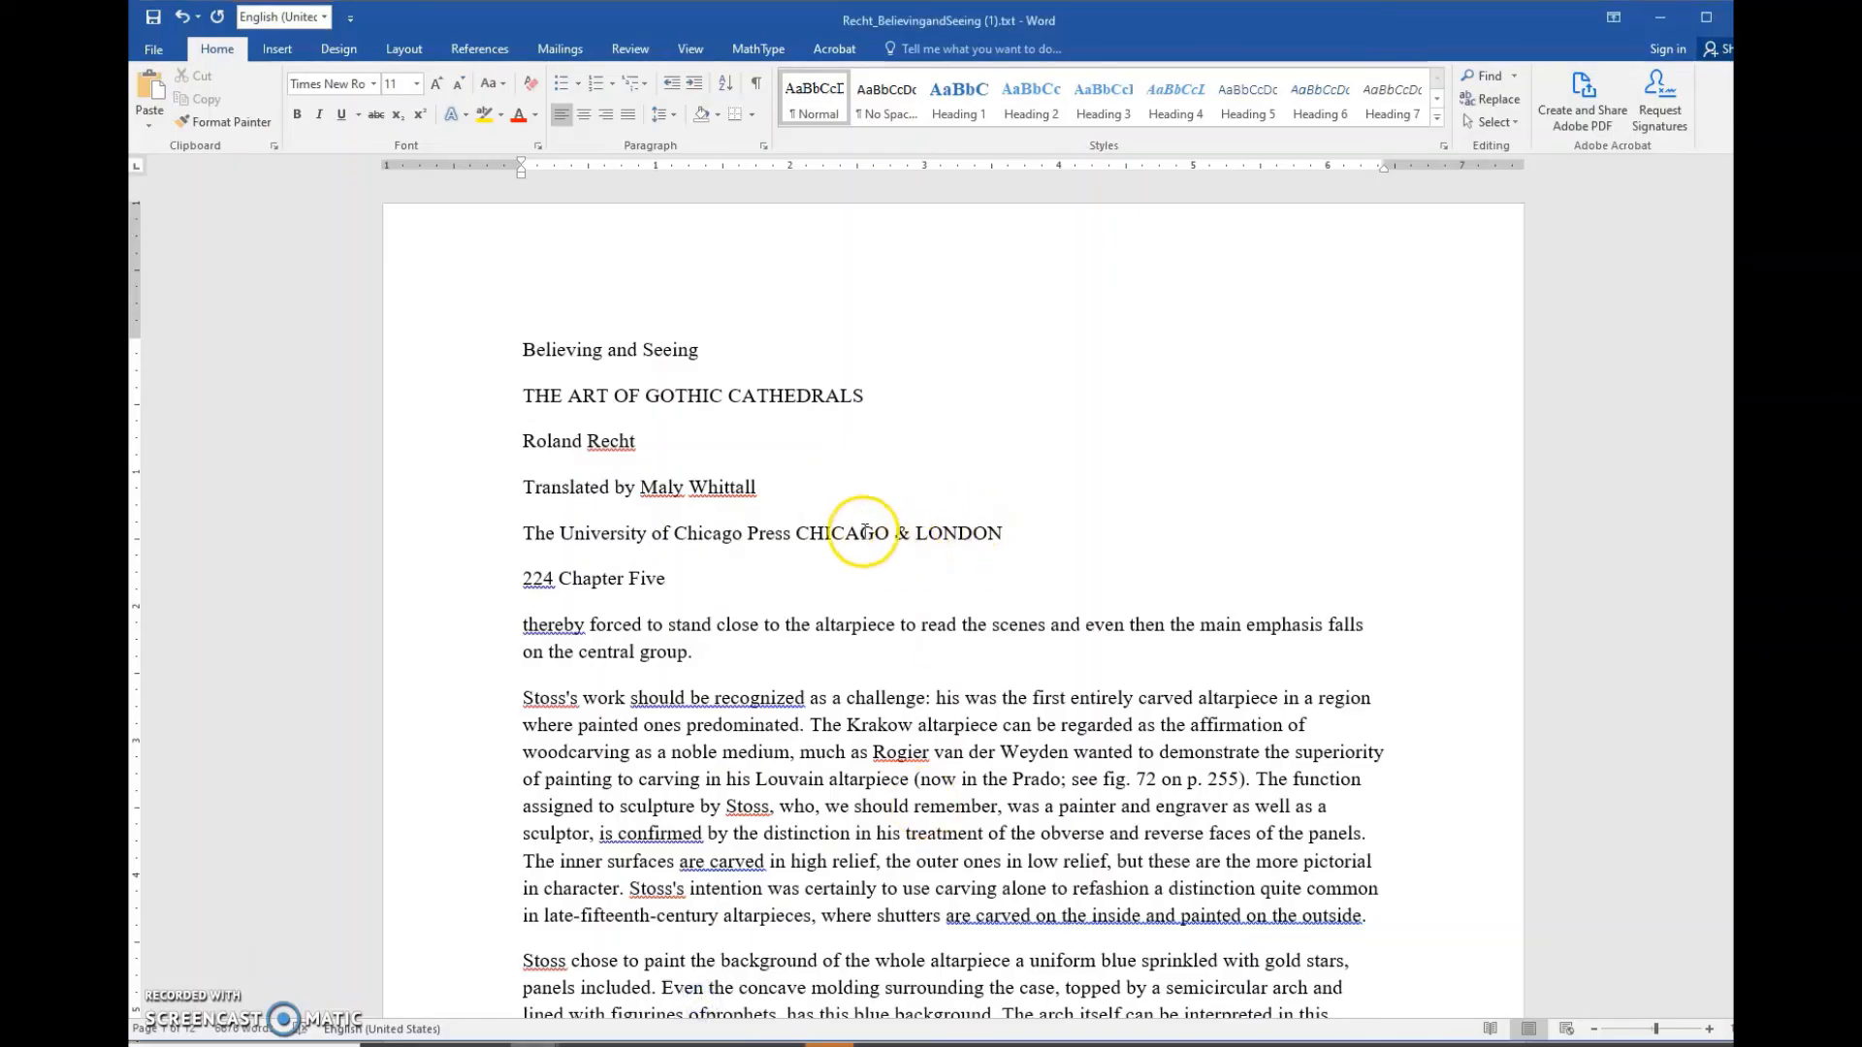
pyautogui.scroll(-5, 823, 491)
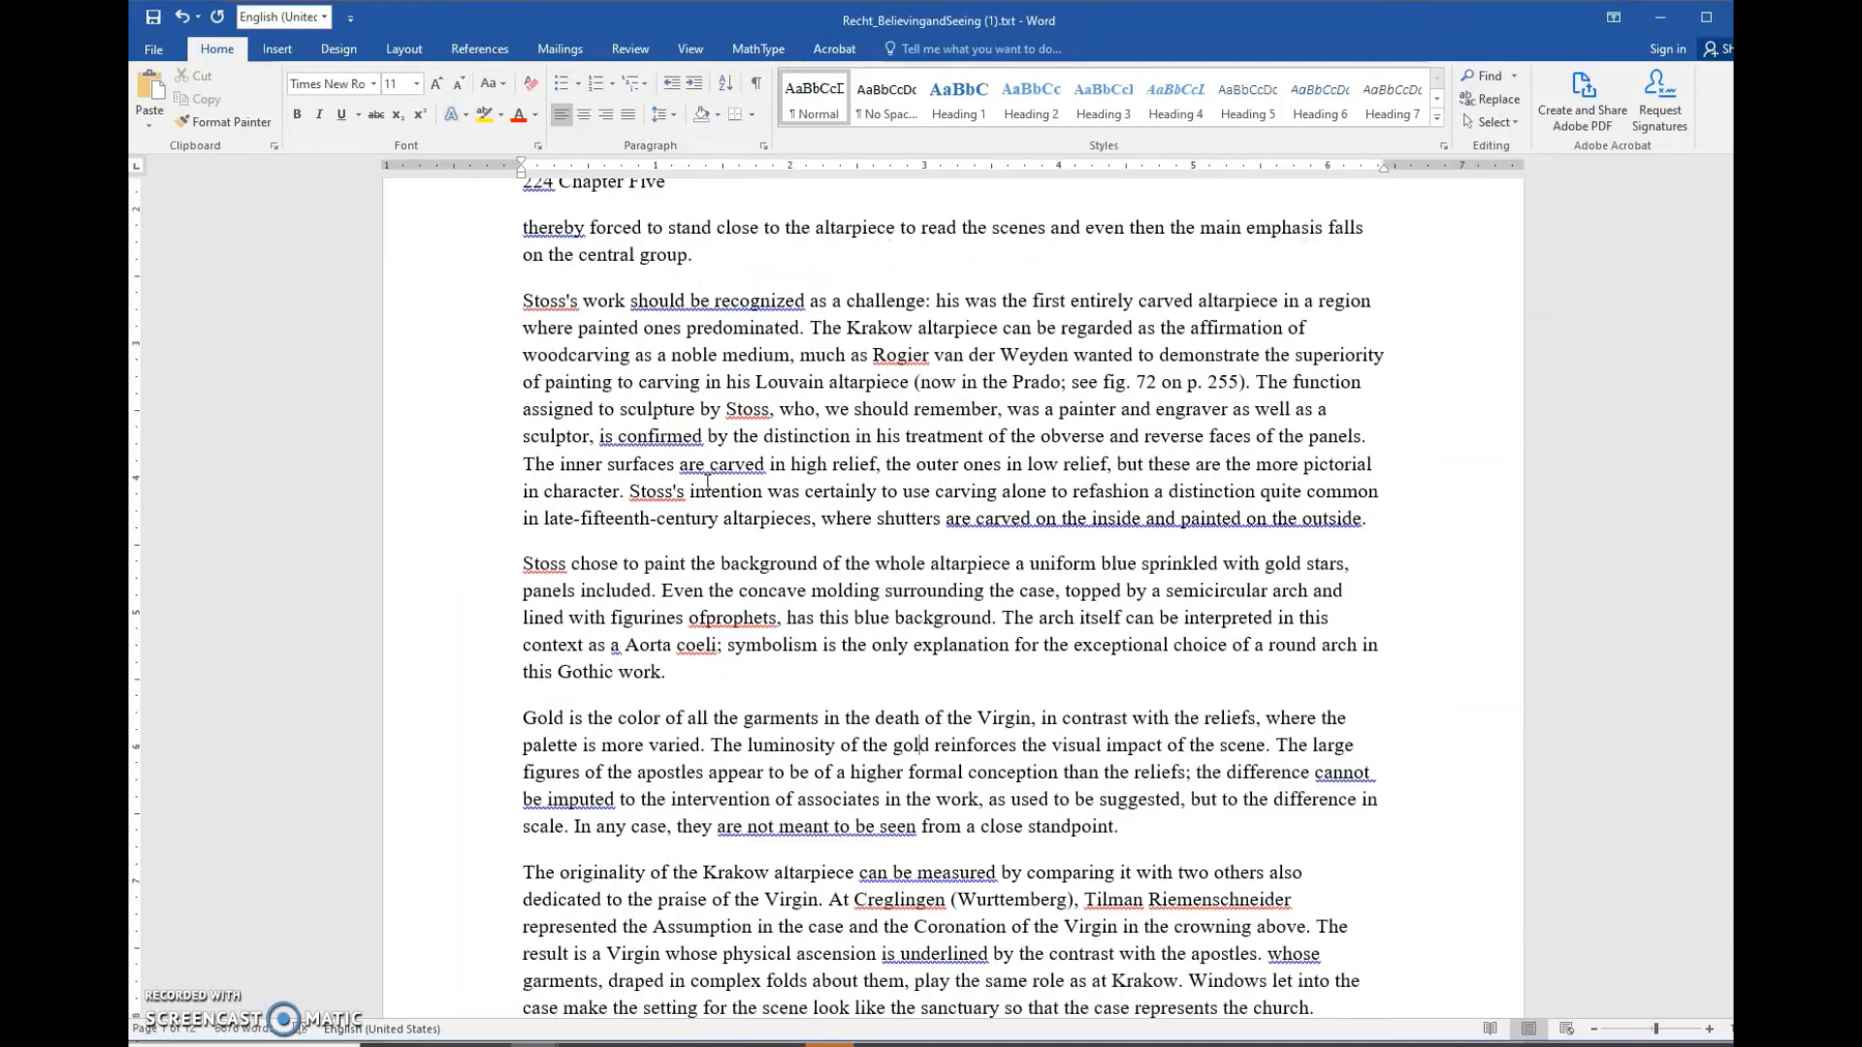
pyautogui.scroll(-3, 708, 482)
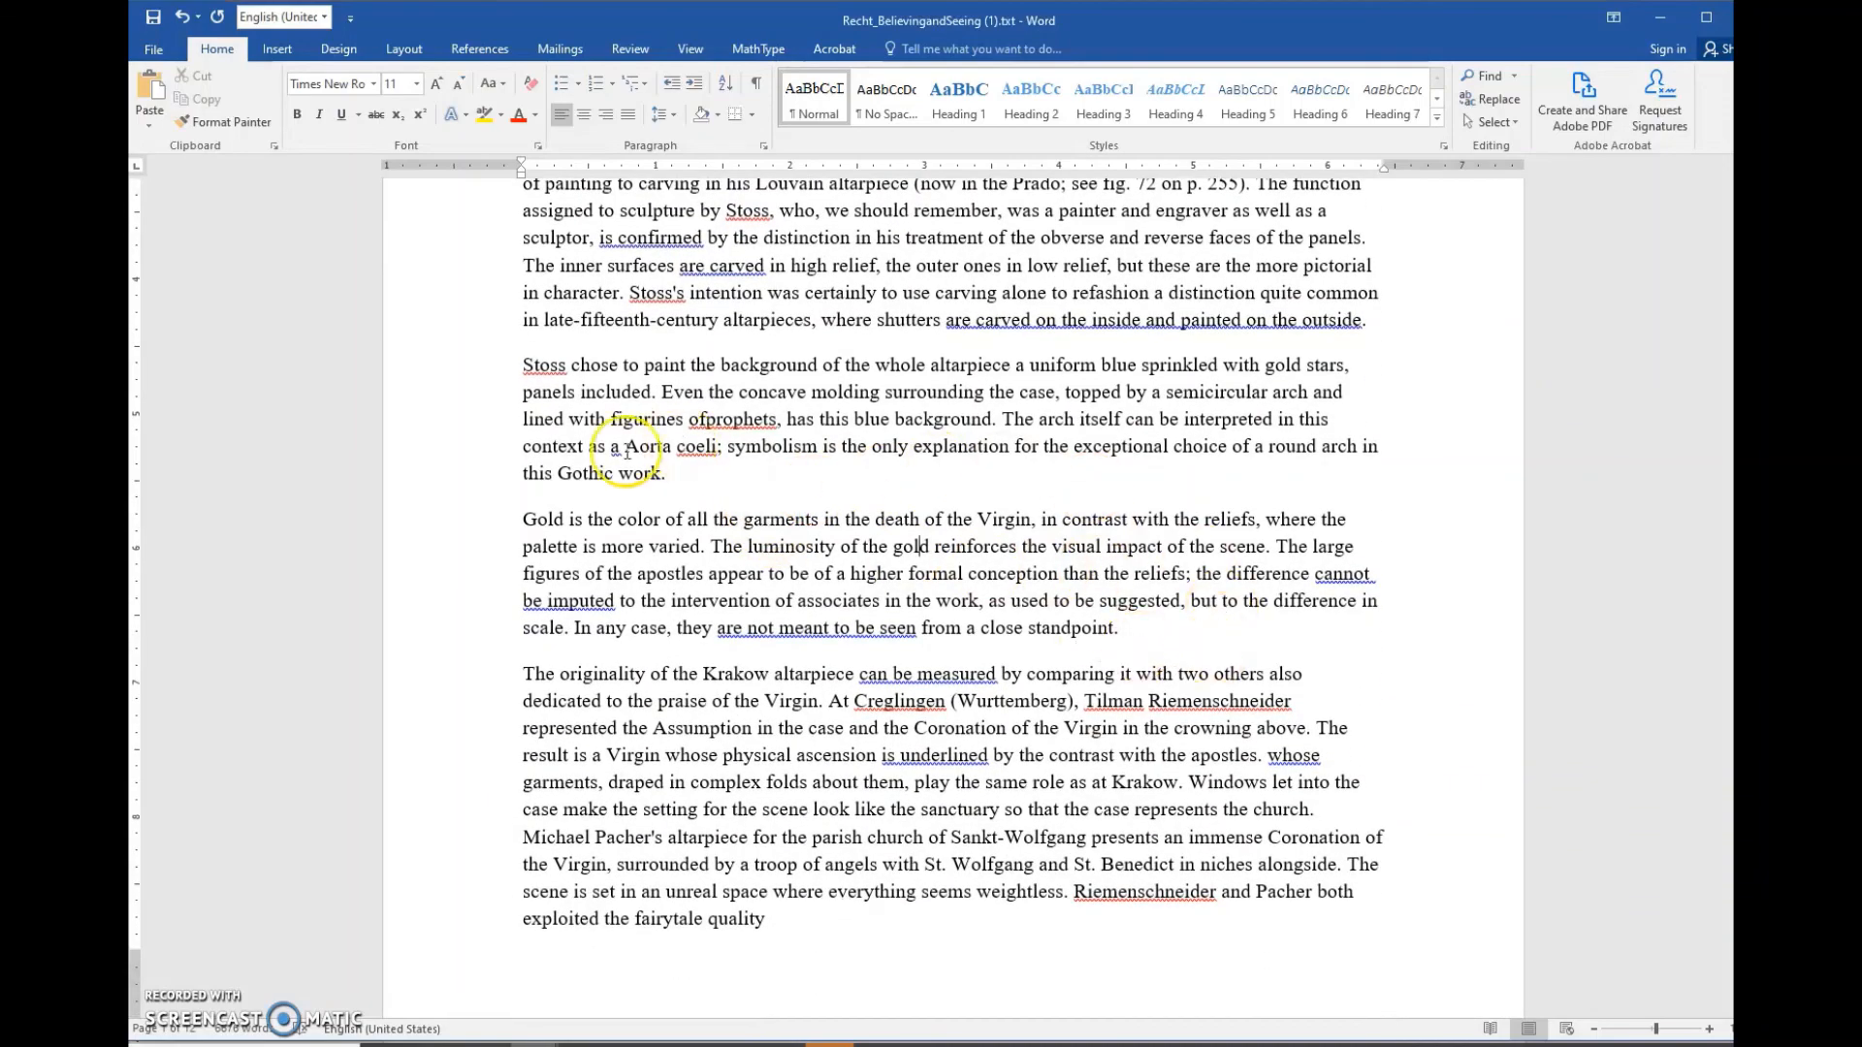
pyautogui.scroll(-6, 1251, 451)
pyautogui.scroll(7, 1232, 470)
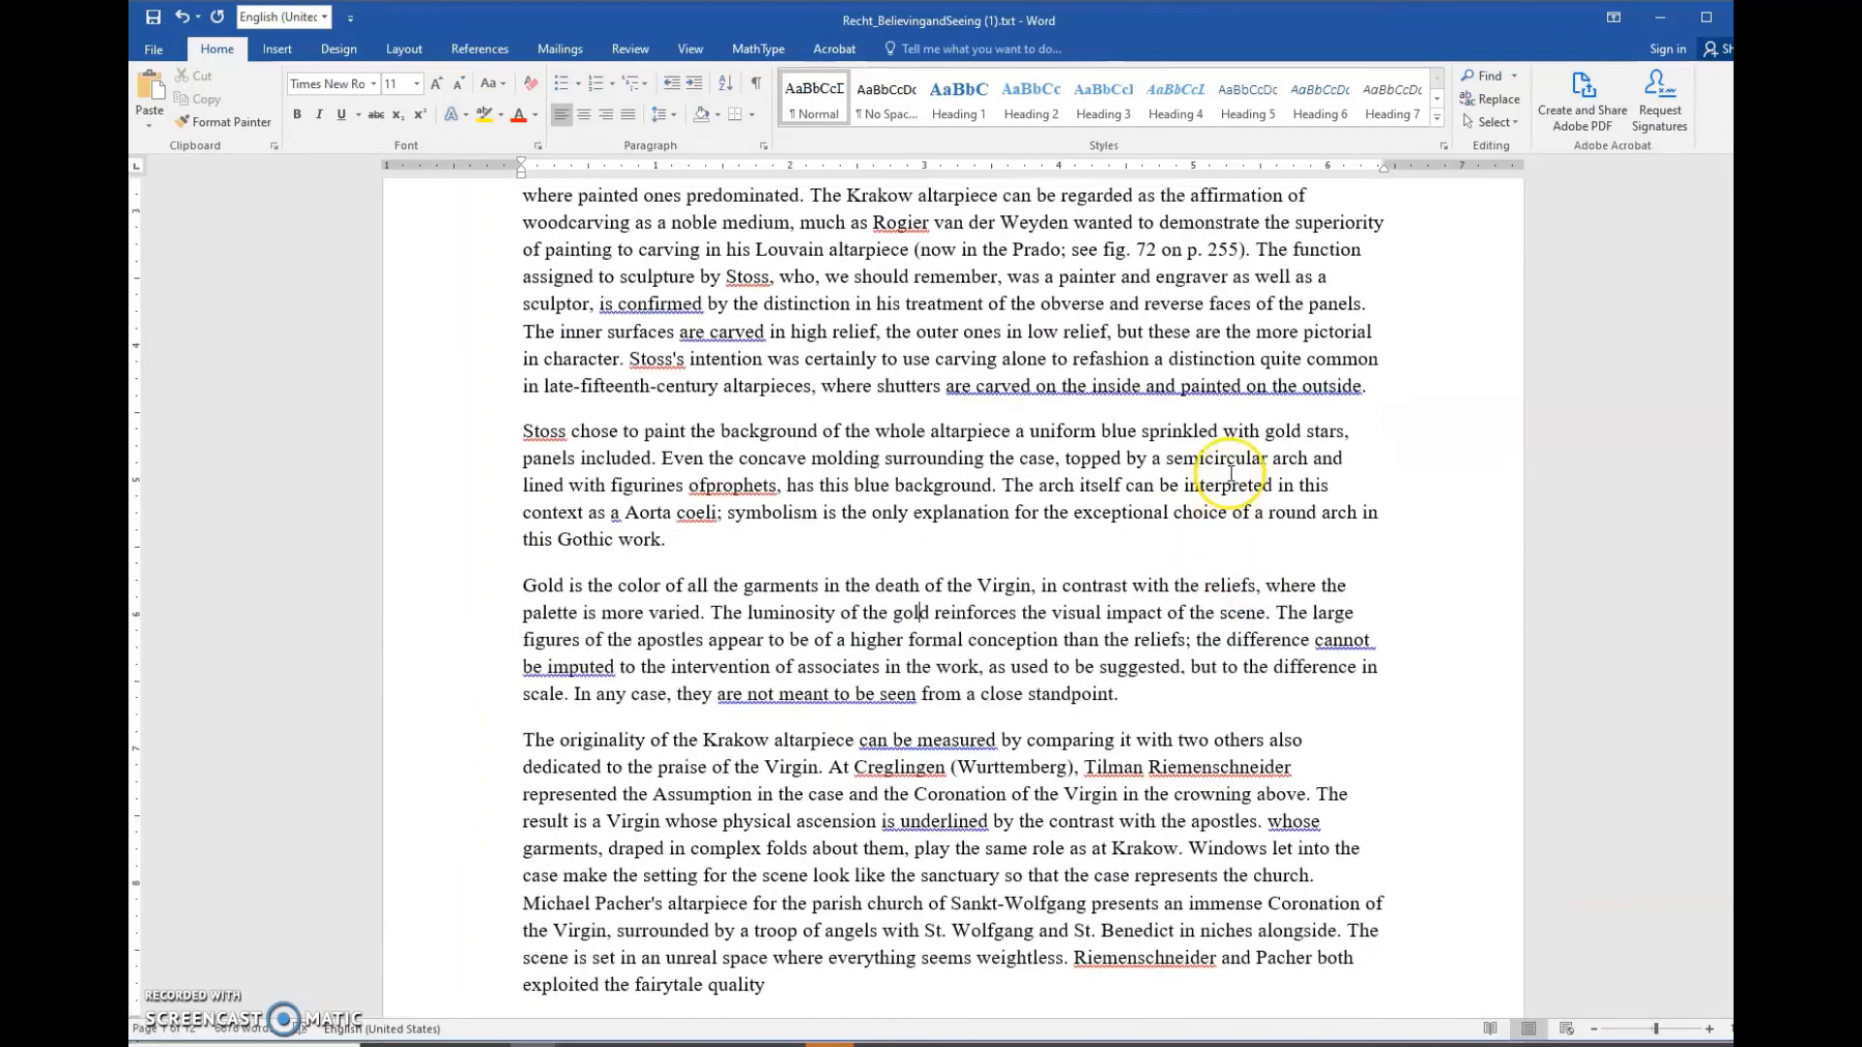
pyautogui.scroll(5, 1229, 474)
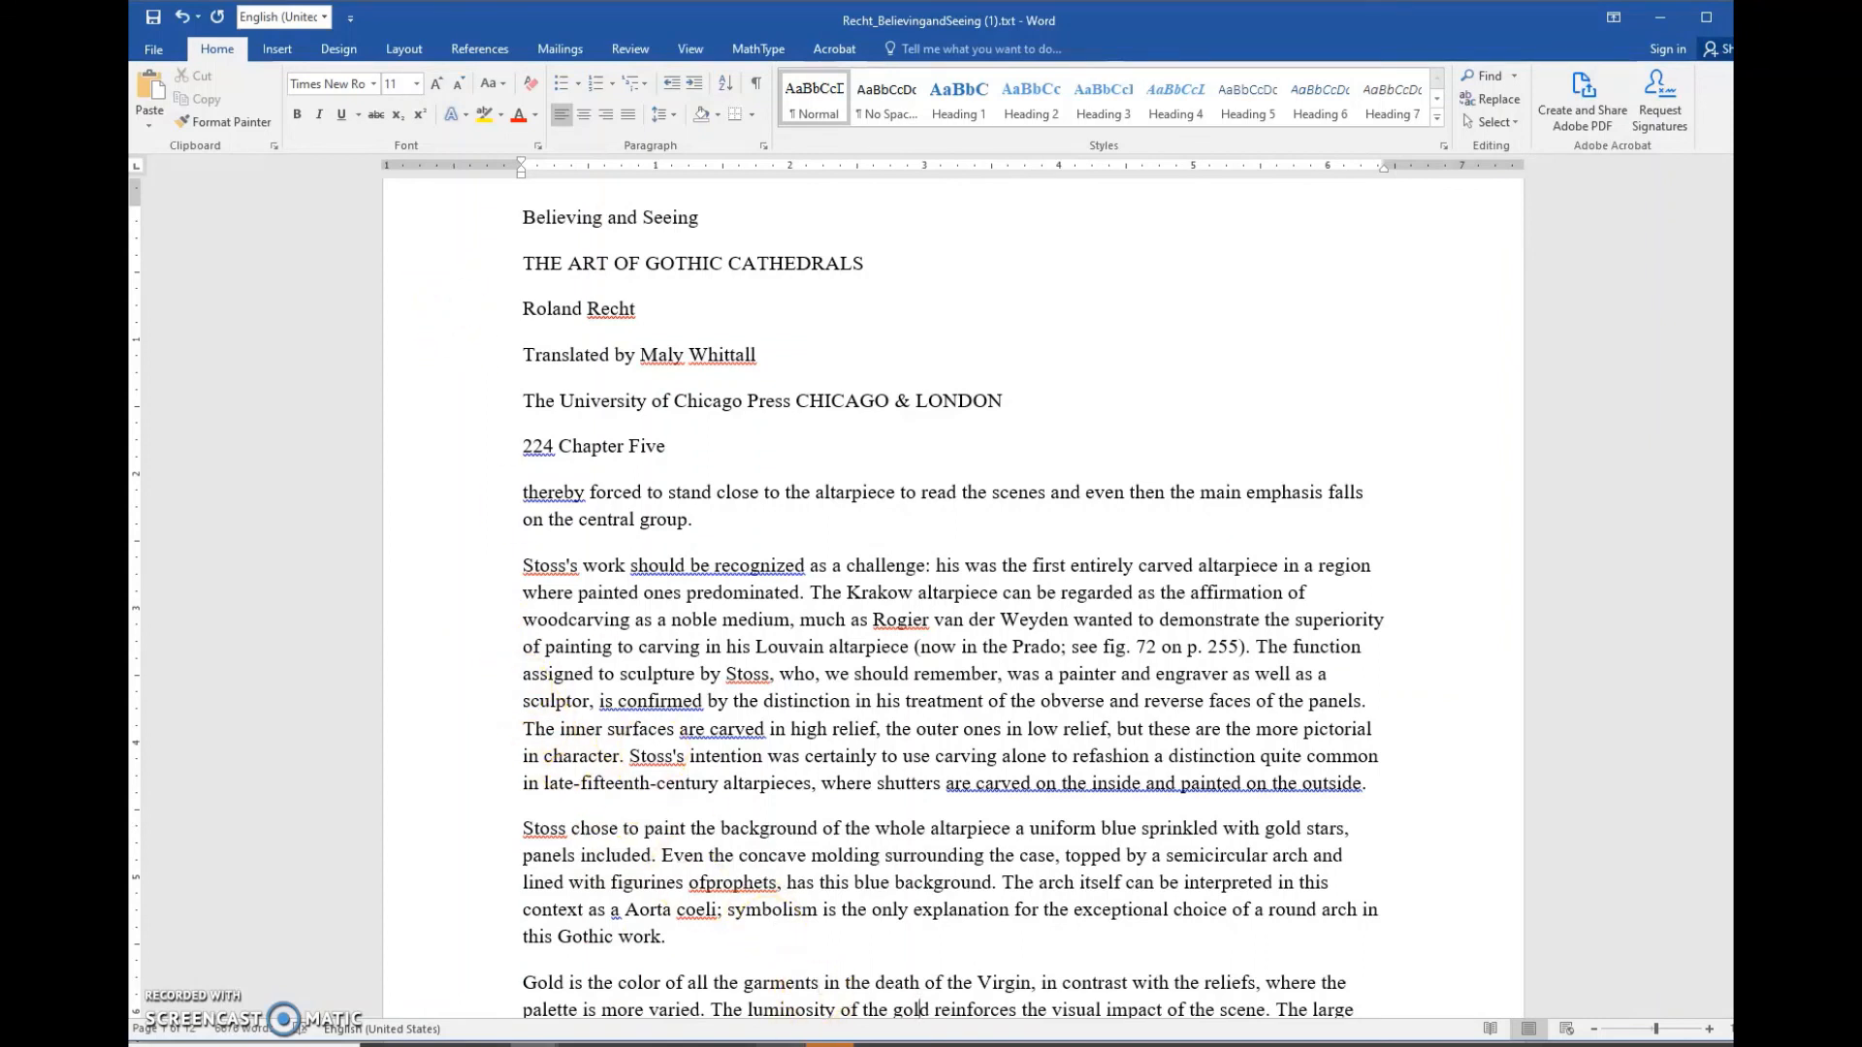
# Step: Switch to the OmniPage window
pyautogui.moveTo(829, 1043)
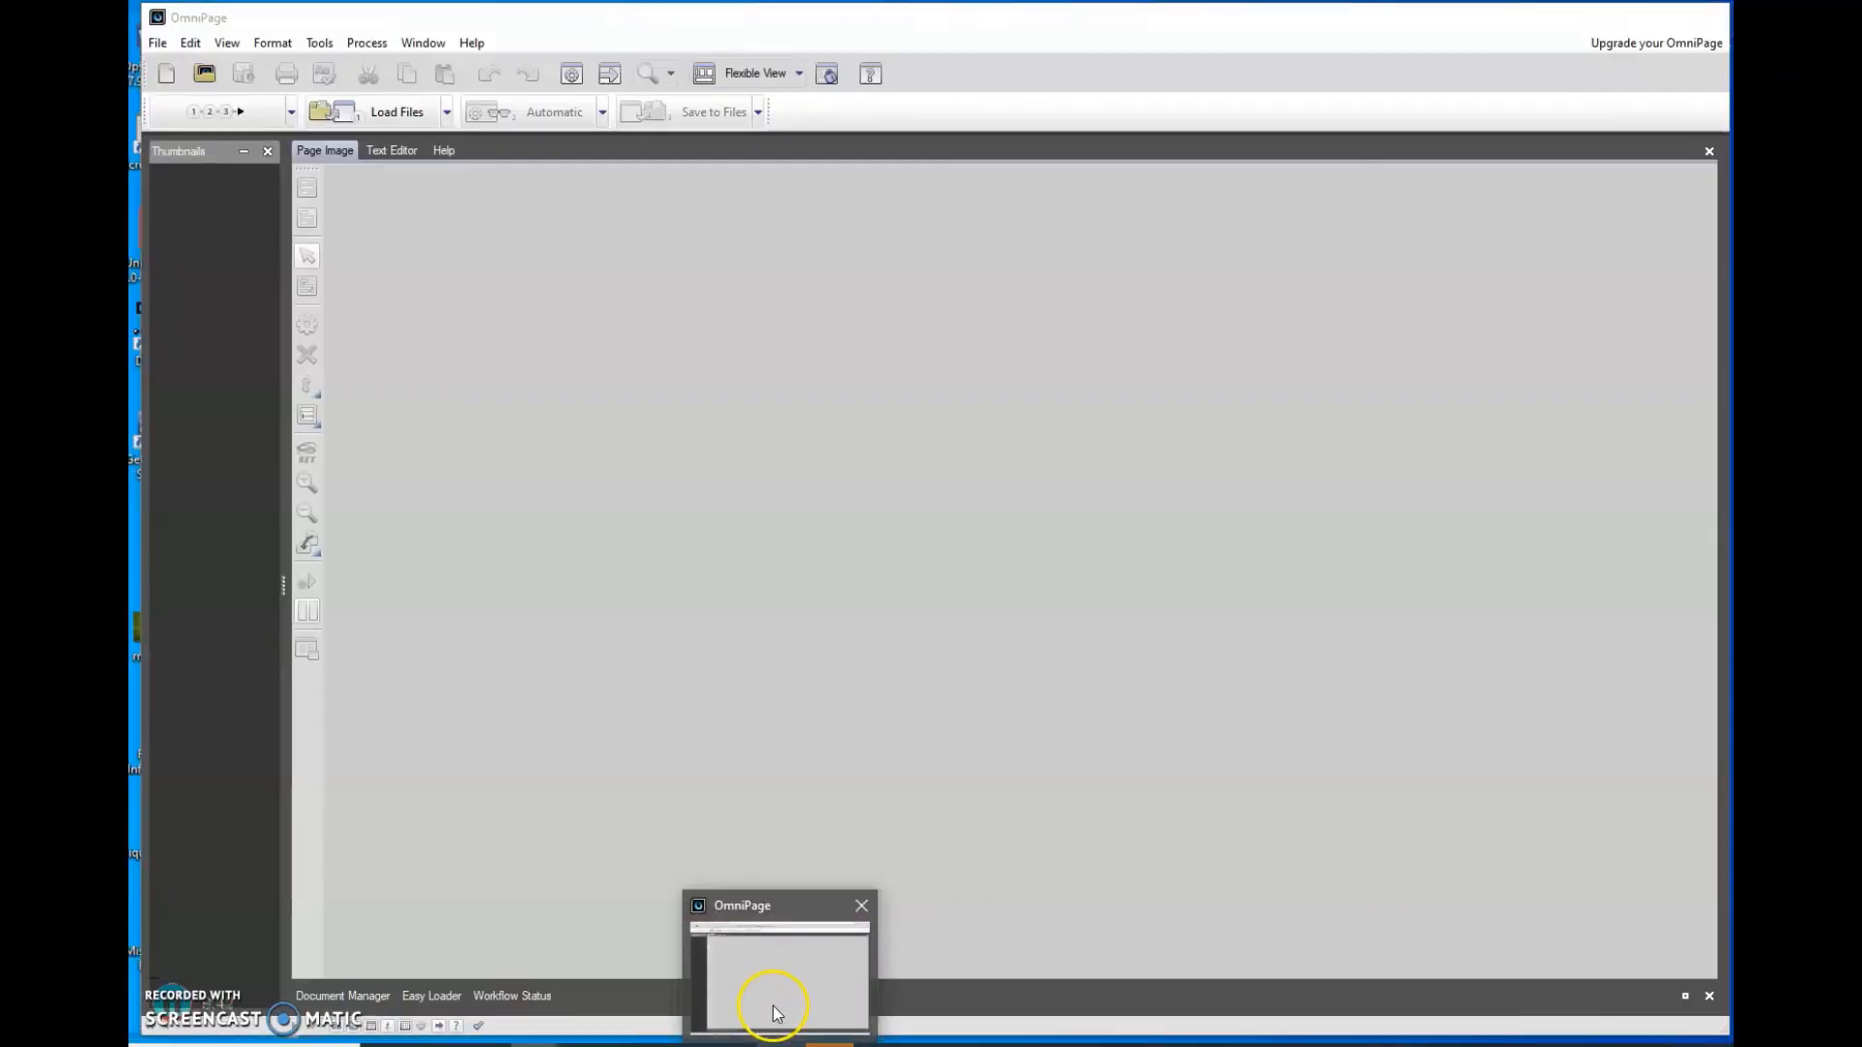